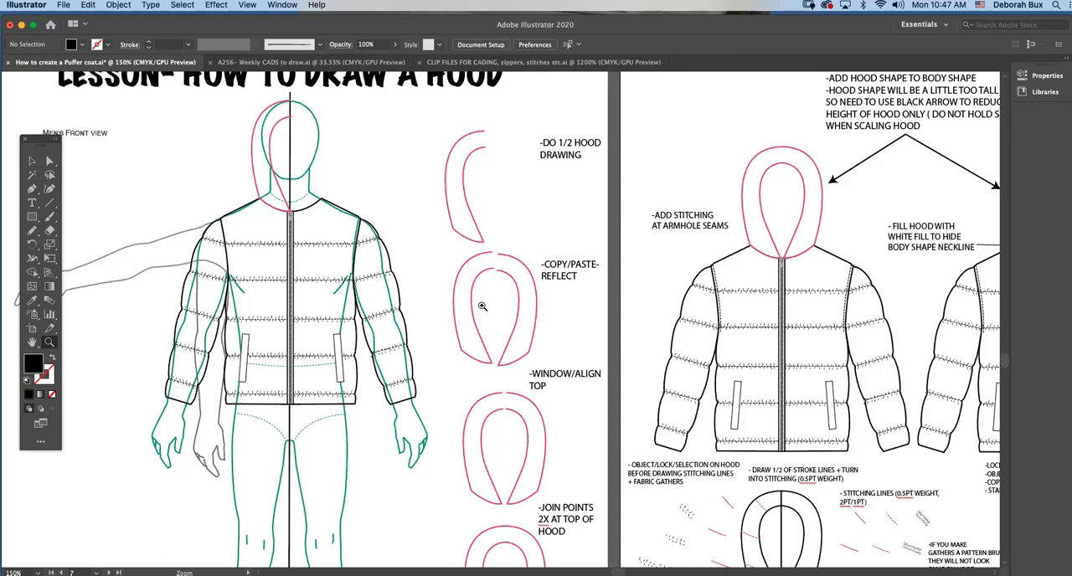
# Move the red half-hood outline off the figure's head into the empty space beside it, clear of the jacket.
pyautogui.click(32, 160)
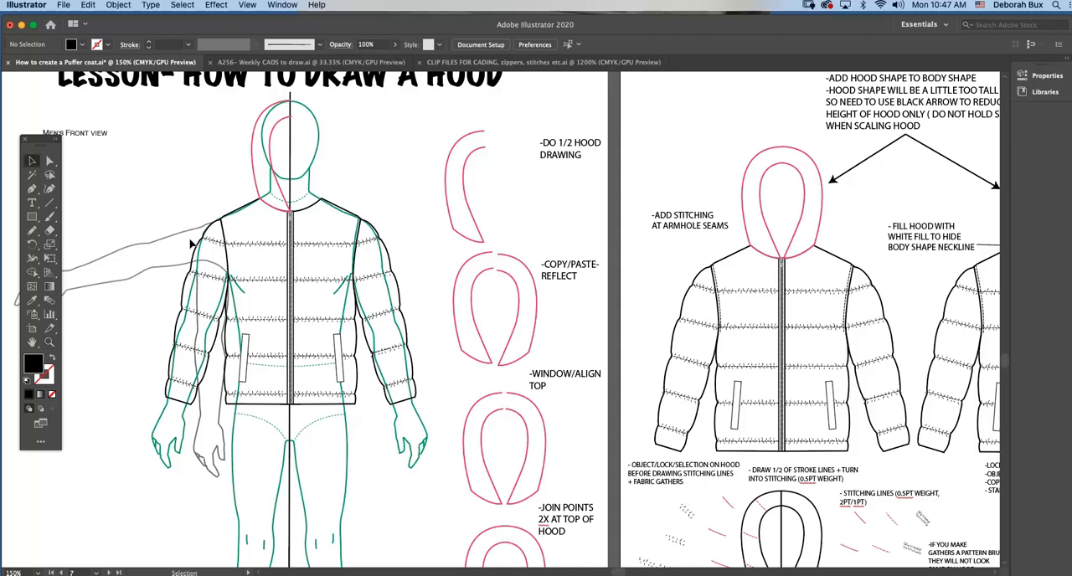
pyautogui.click(192, 243)
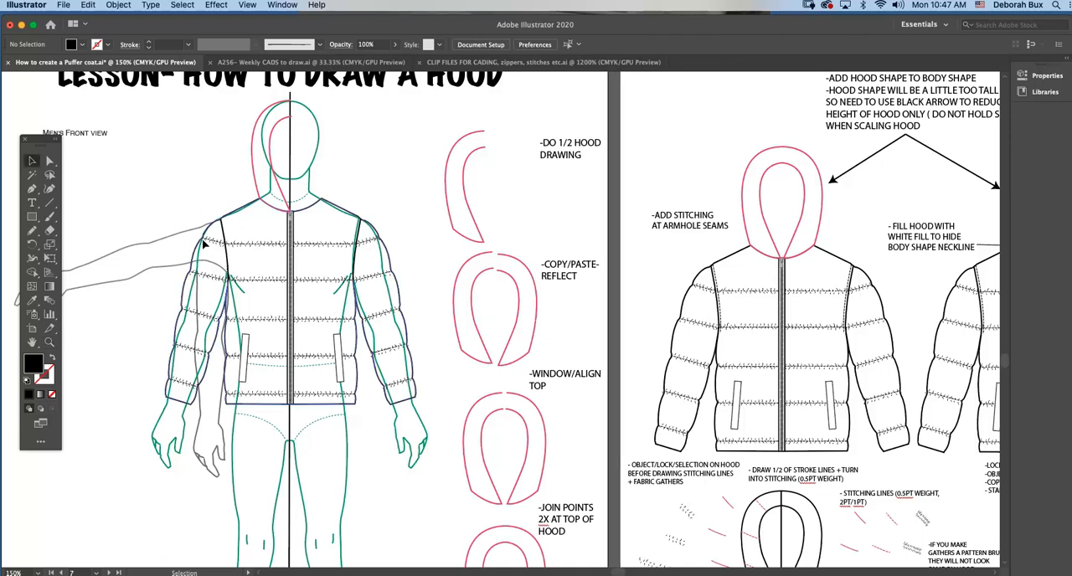
pyautogui.click(197, 188)
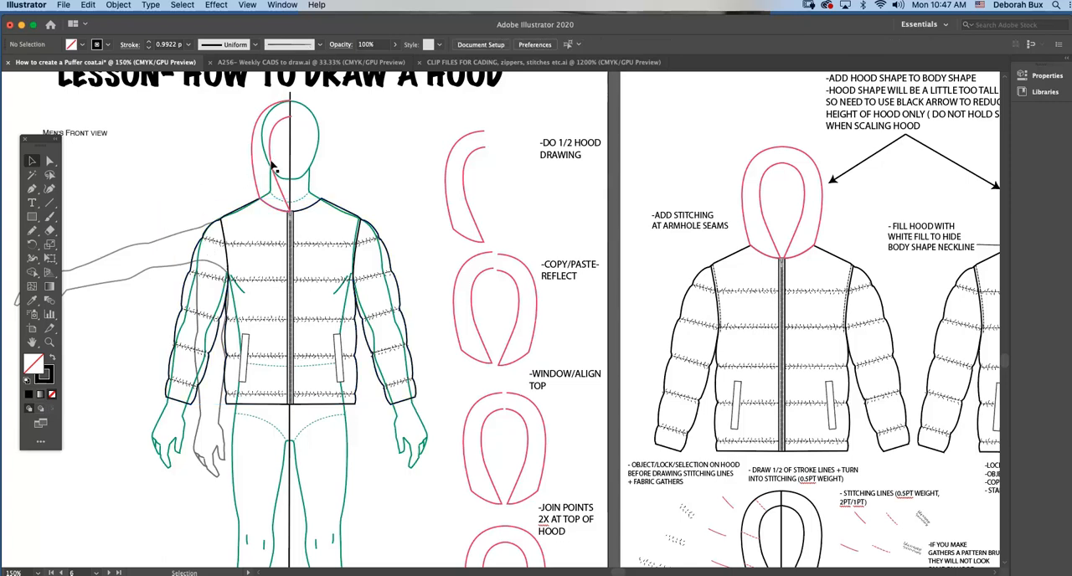
pyautogui.moveTo(269, 163); pyautogui.dragTo(166, 153)
pyautogui.click(213, 191)
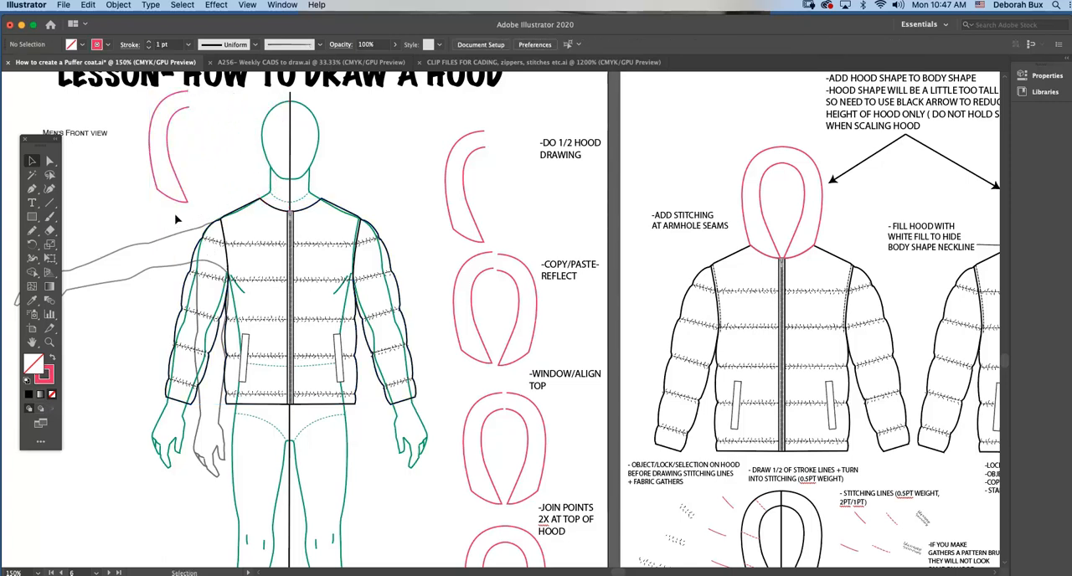
# Group all parts of the puffer jacket and move the half-hood outline back onto the figure's head.
pyautogui.click(393, 391)
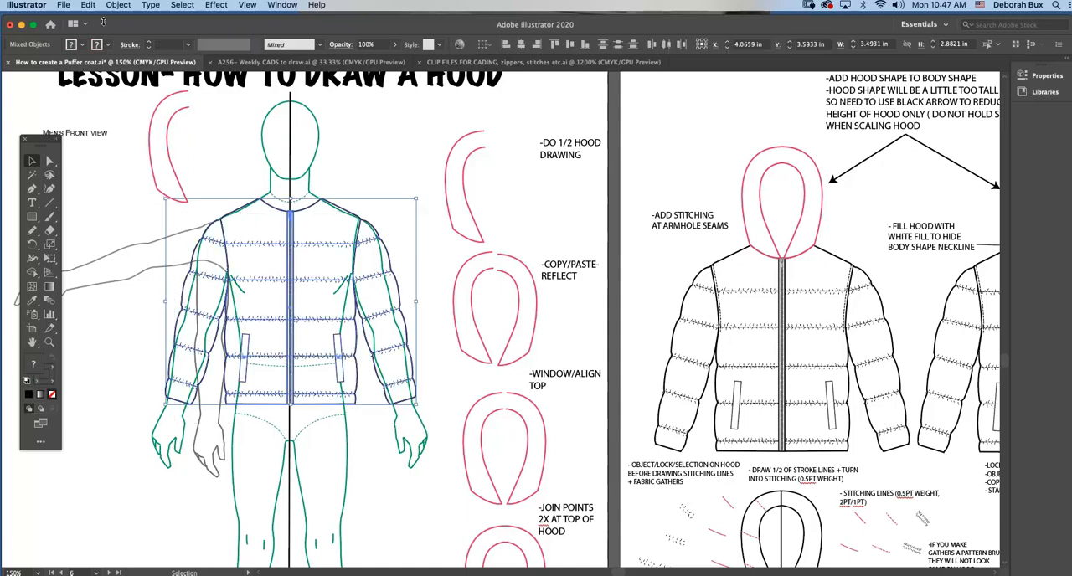
pyautogui.click(118, 4)
pyautogui.click(125, 60)
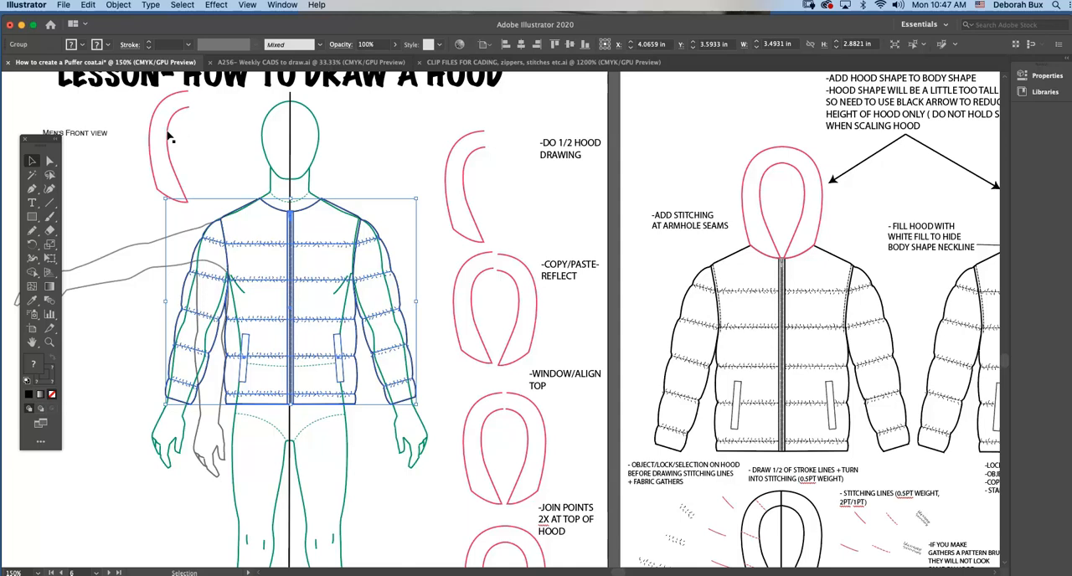
pyautogui.moveTo(170, 137); pyautogui.dragTo(271, 145)
pyautogui.click(344, 146)
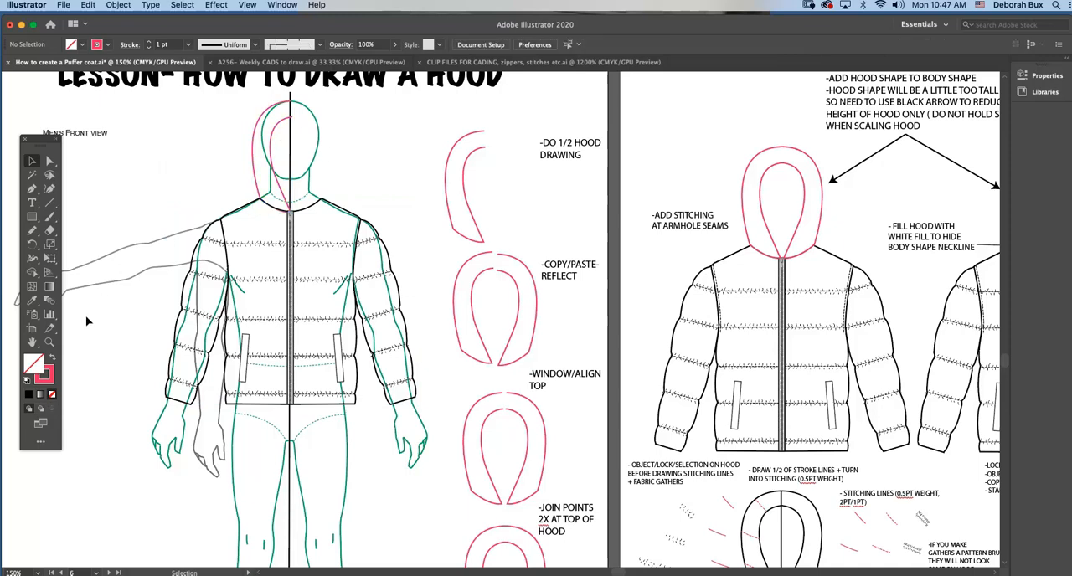
# Examine the example hood stages, from the half drawing through reflecting, aligning and joining points to the open bottom at the neck.
pyautogui.click(47, 342)
pyautogui.click(427, 174)
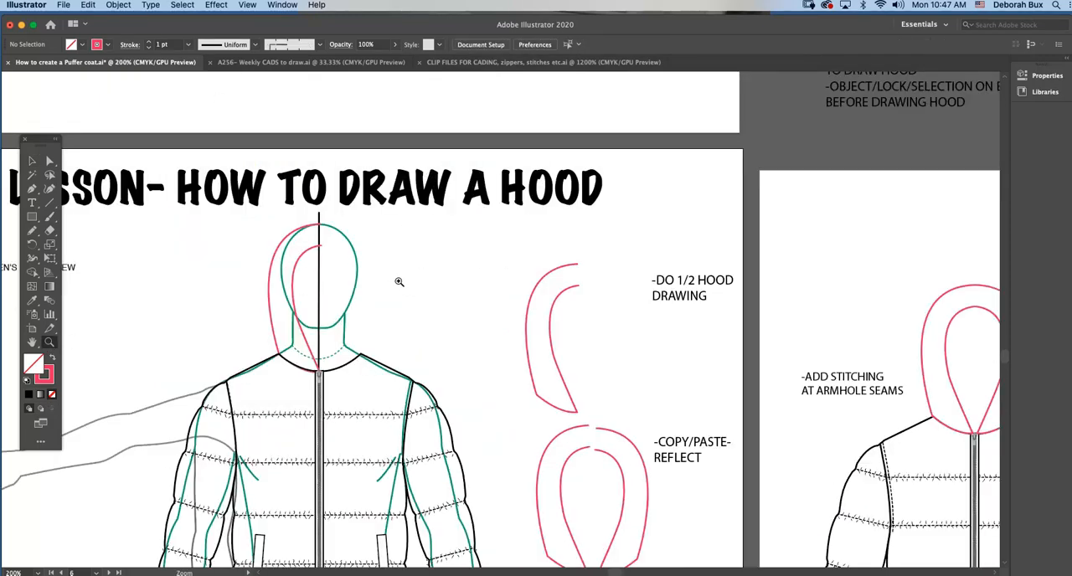
pyautogui.scroll(-3, 403, 284)
pyautogui.hscroll(3, 403, 284)
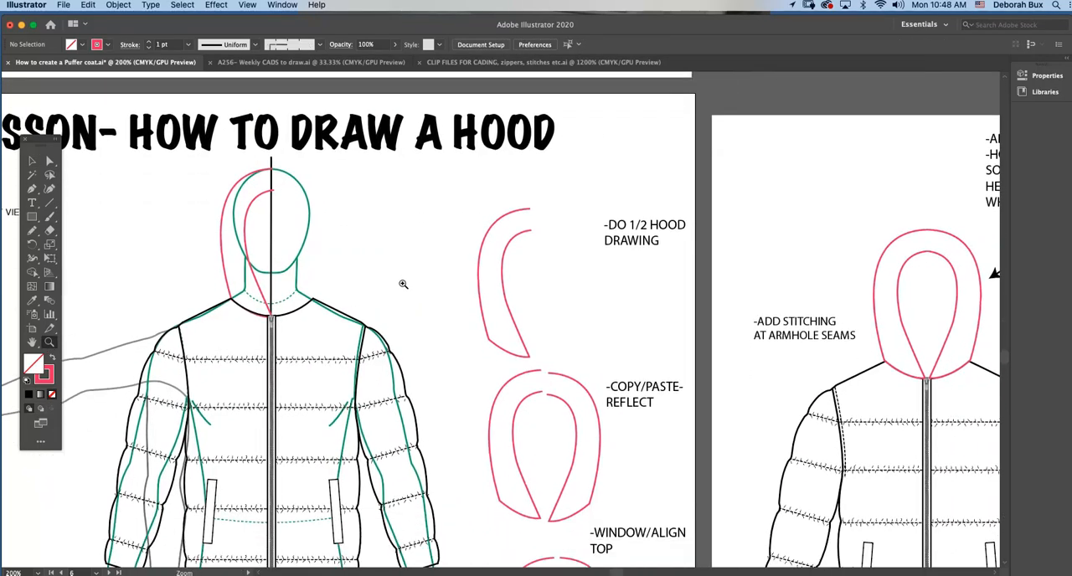
pyautogui.scroll(-6, 580, 466)
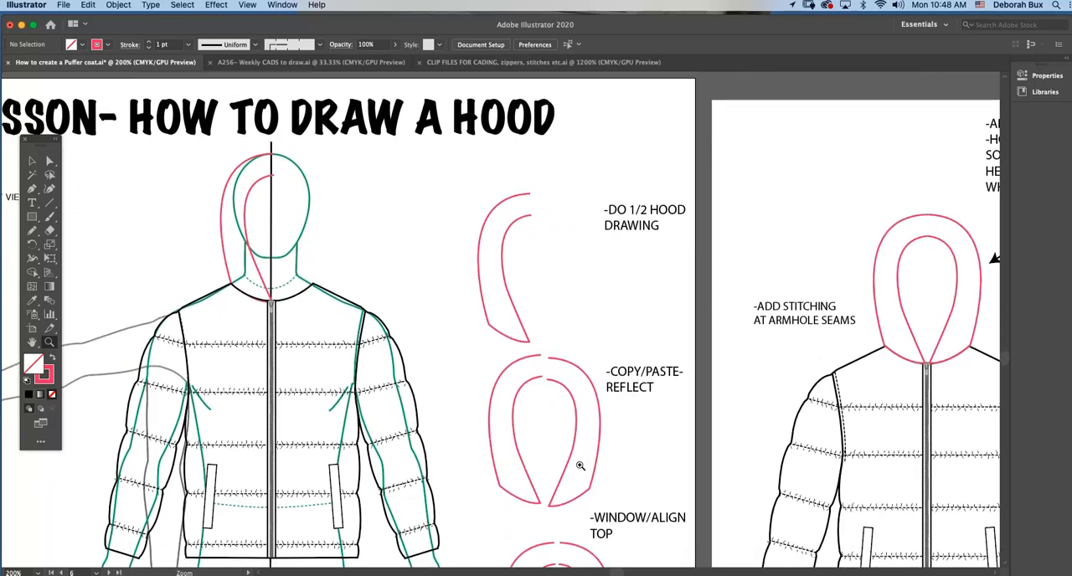
pyautogui.scroll(-2, 580, 465)
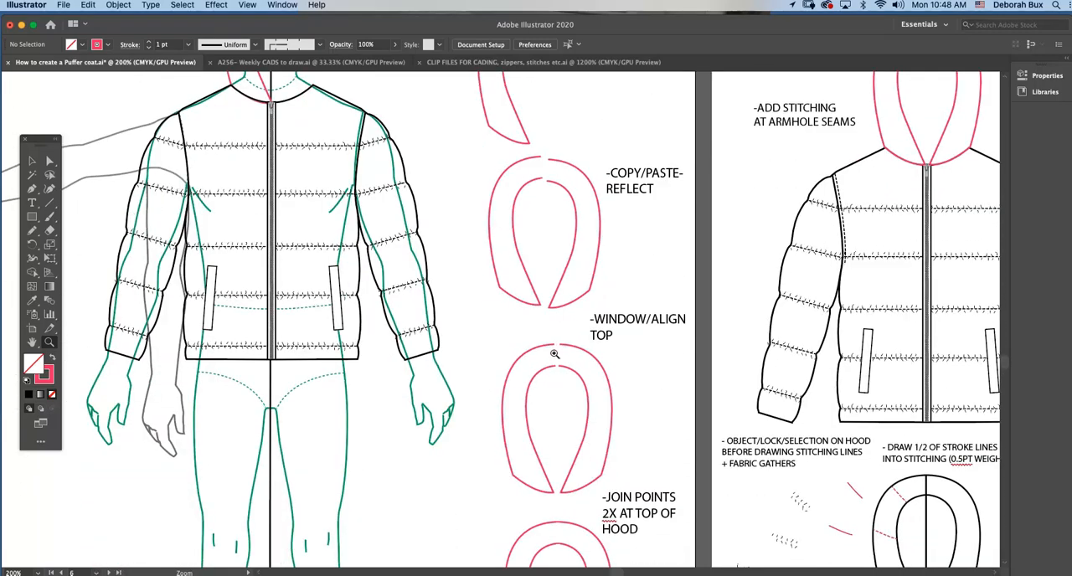
pyautogui.click(32, 159)
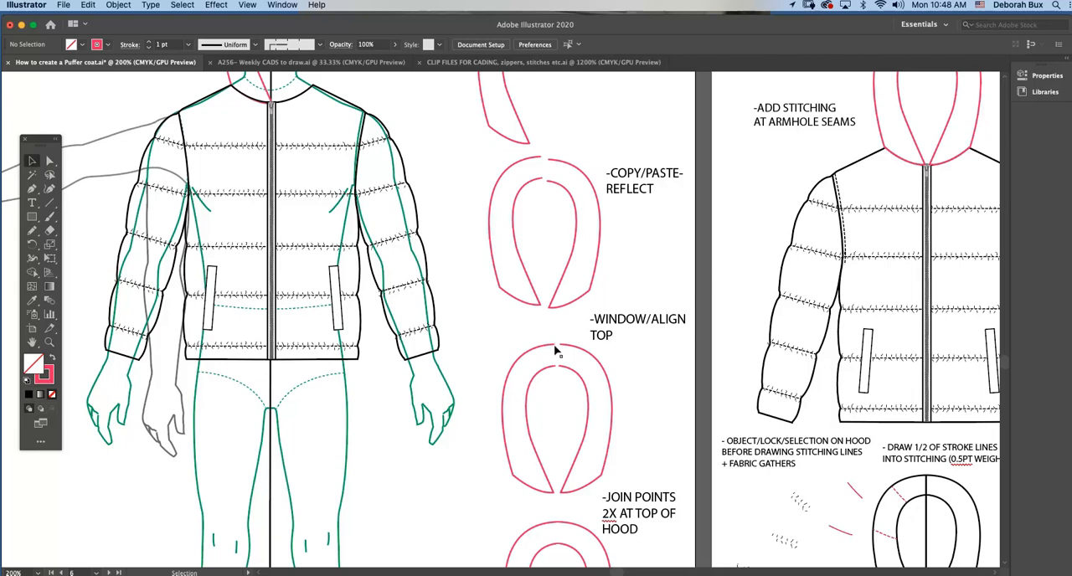
pyautogui.scroll(-7, 555, 368)
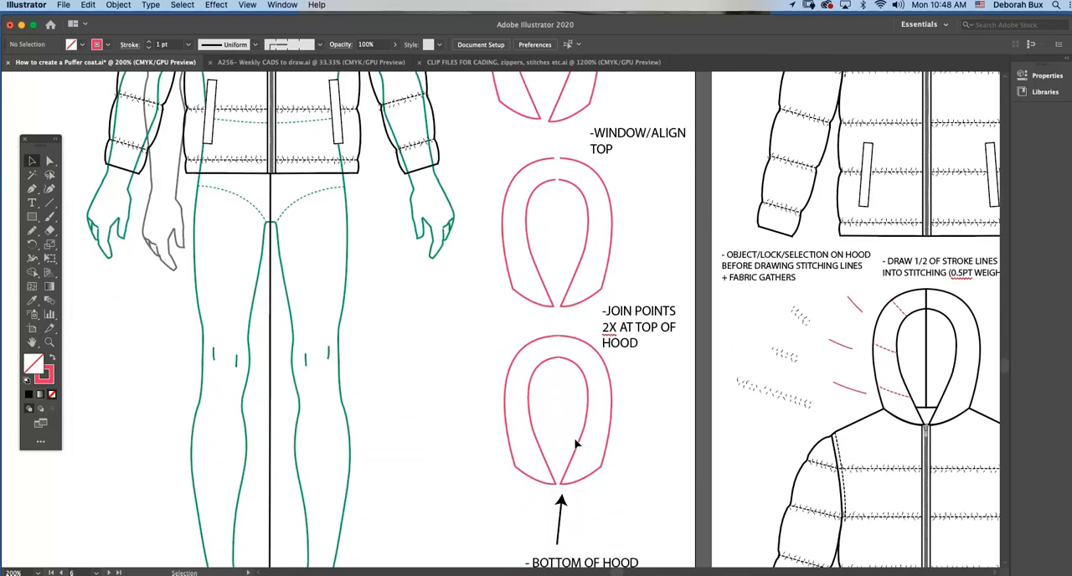
pyautogui.scroll(-1, 576, 444)
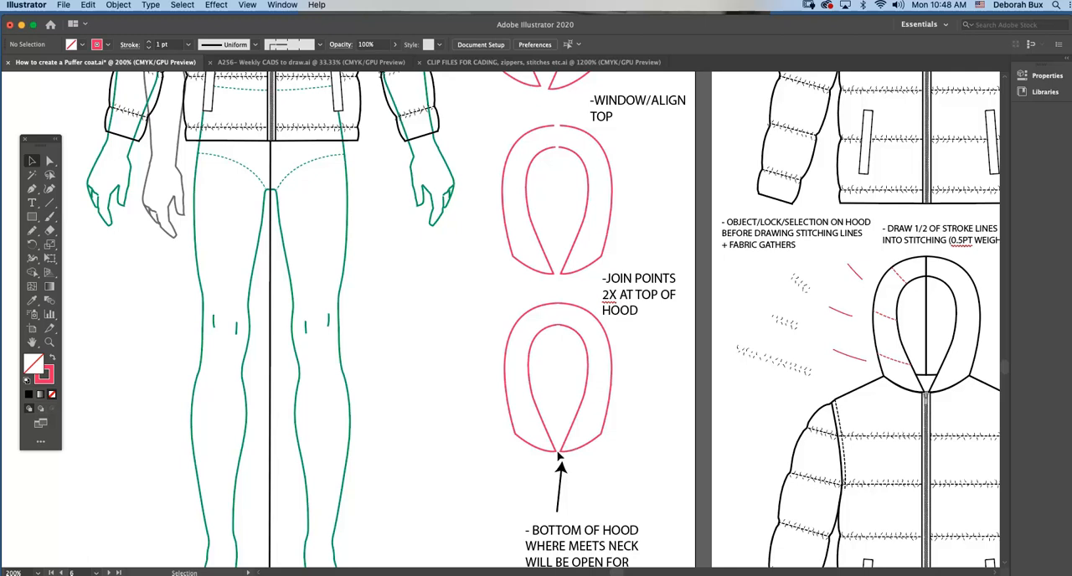
pyautogui.scroll(10, 469, 310)
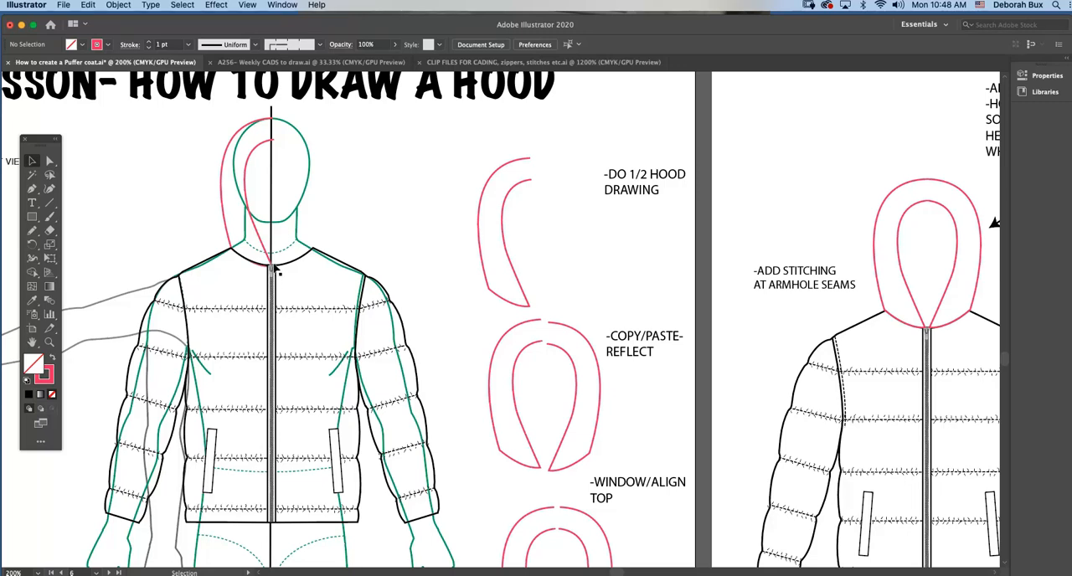
# Move the half-hood outline off the head to the space between the figure and the example drawings.
pyautogui.click(49, 342)
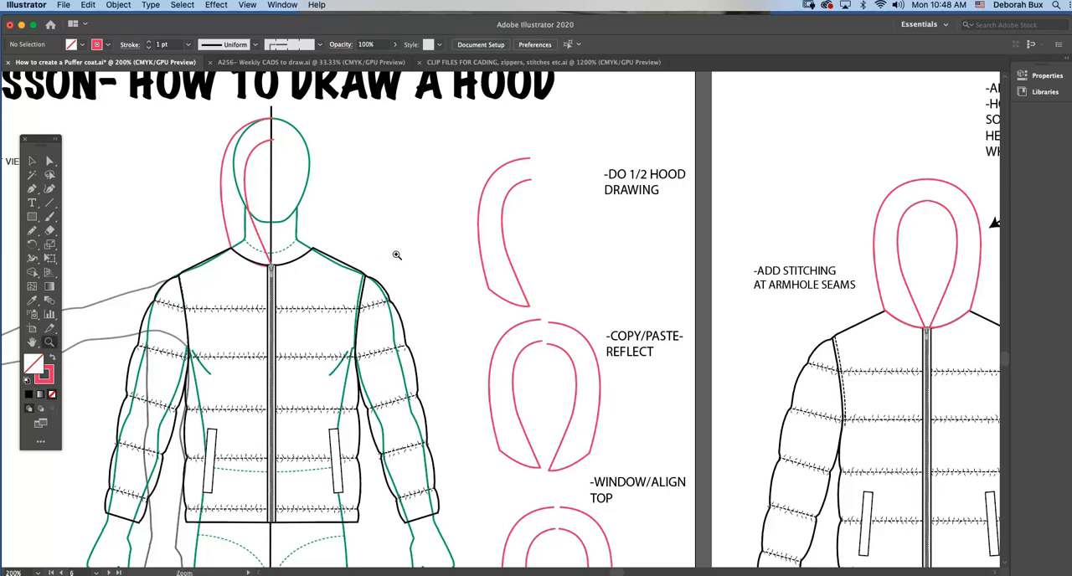
pyautogui.click(559, 203)
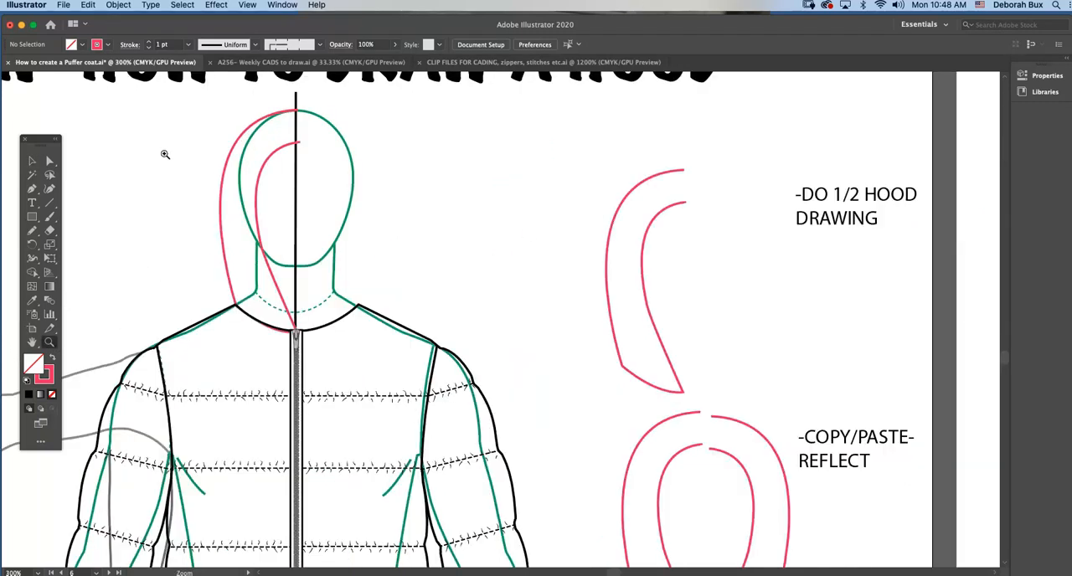
pyautogui.click(33, 162)
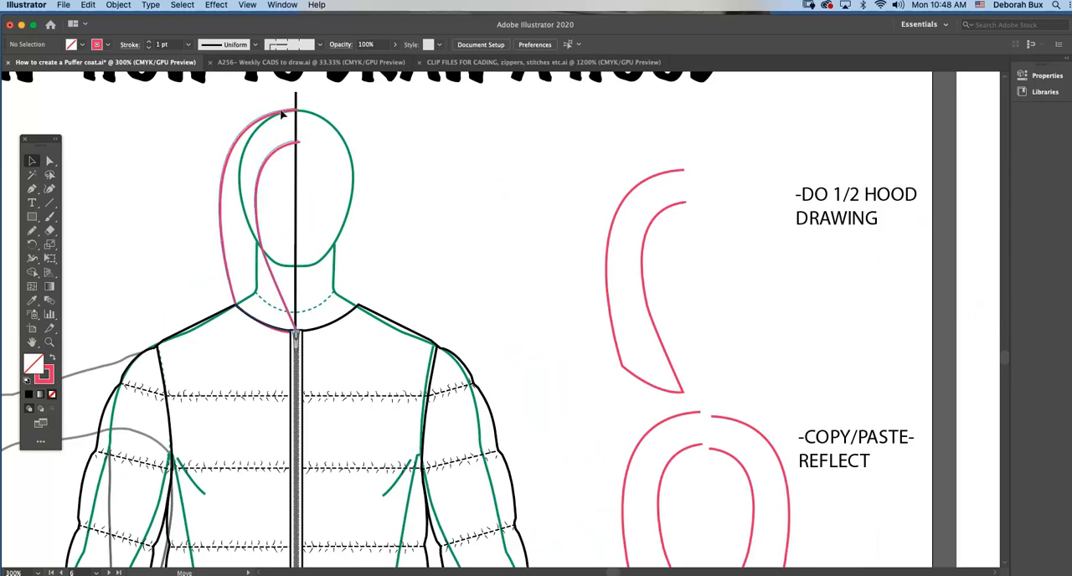
pyautogui.click(282, 116)
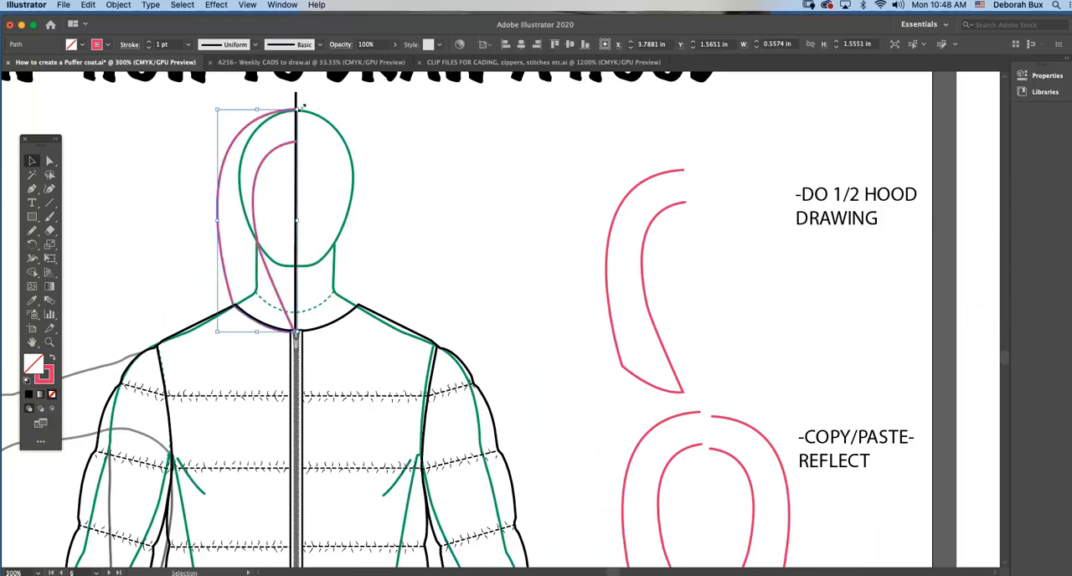
pyautogui.click(385, 127)
pyautogui.moveTo(276, 155); pyautogui.dragTo(487, 155)
pyautogui.click(167, 176)
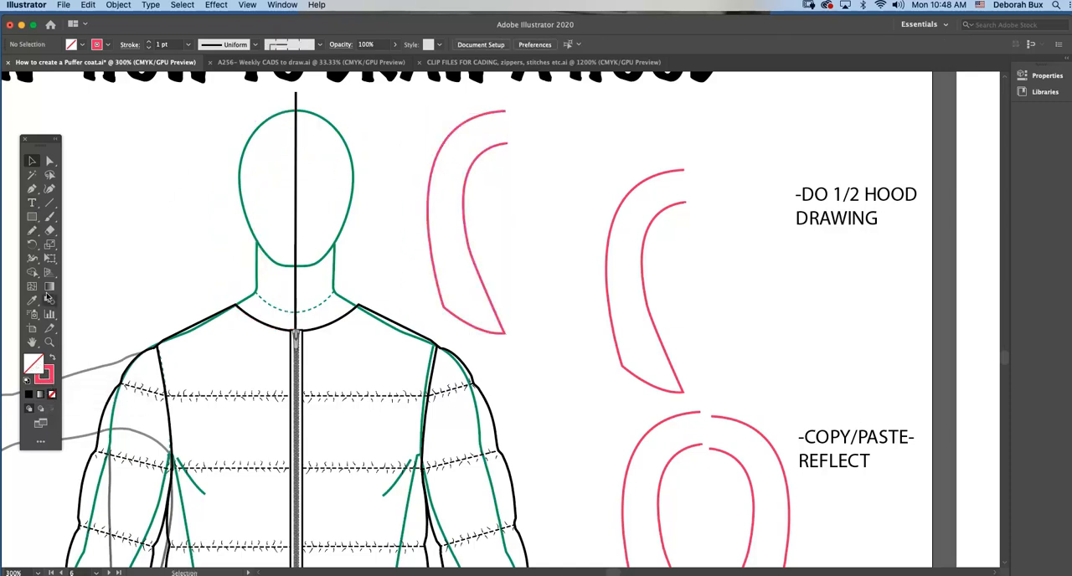
# Lock the grouped puffer jacket artwork.
pyautogui.click(35, 191)
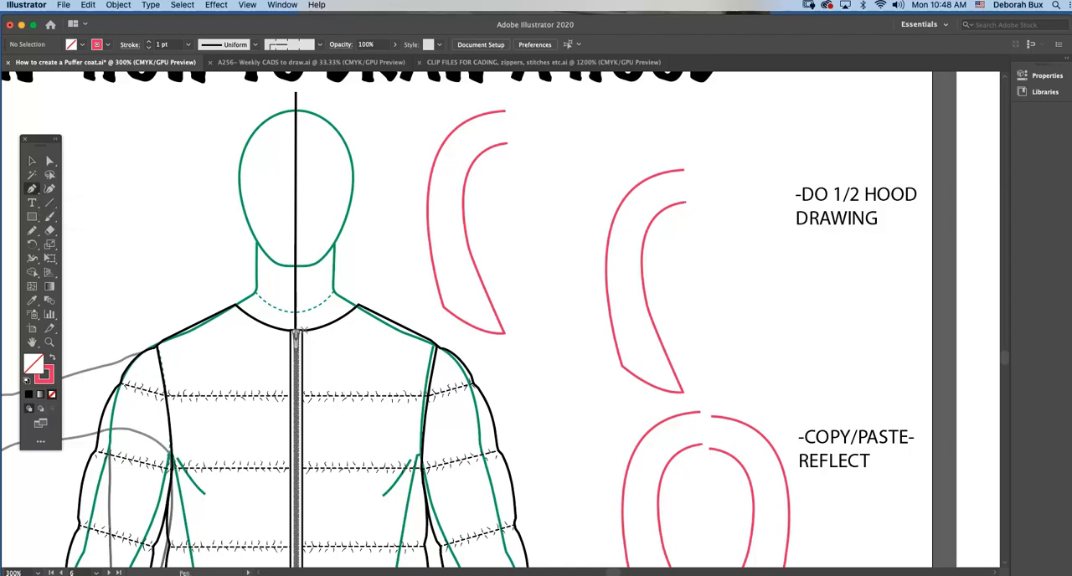
pyautogui.click(31, 159)
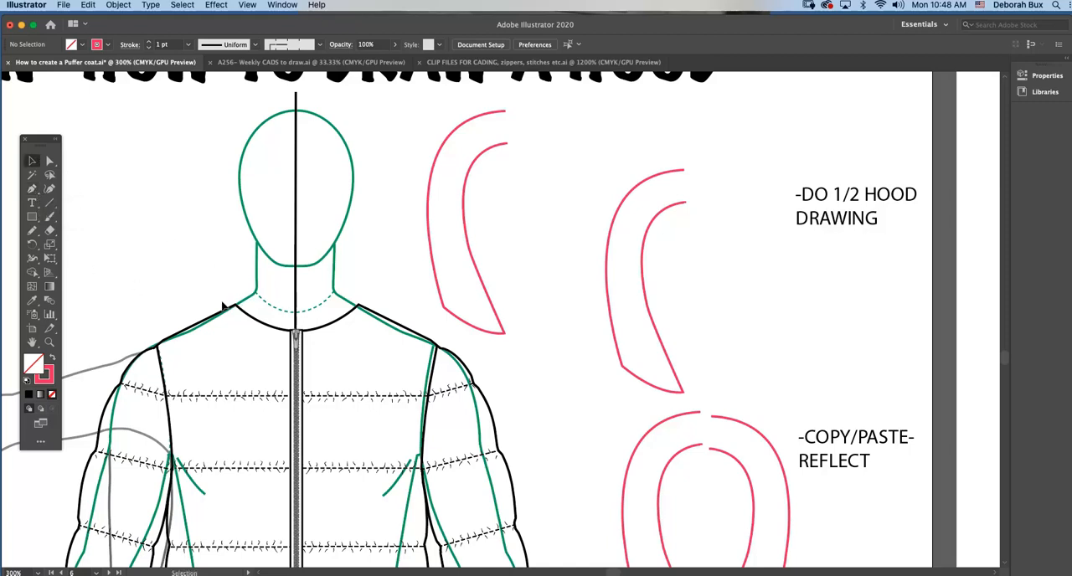
pyautogui.click(231, 308)
pyautogui.click(231, 308)
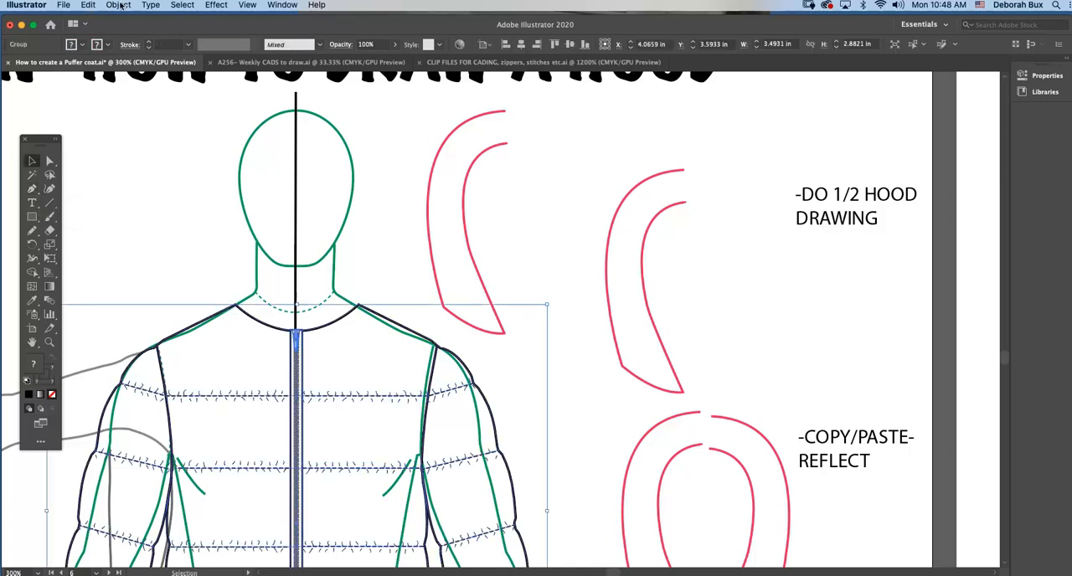
pyautogui.click(119, 5)
pyautogui.moveTo(138, 81)
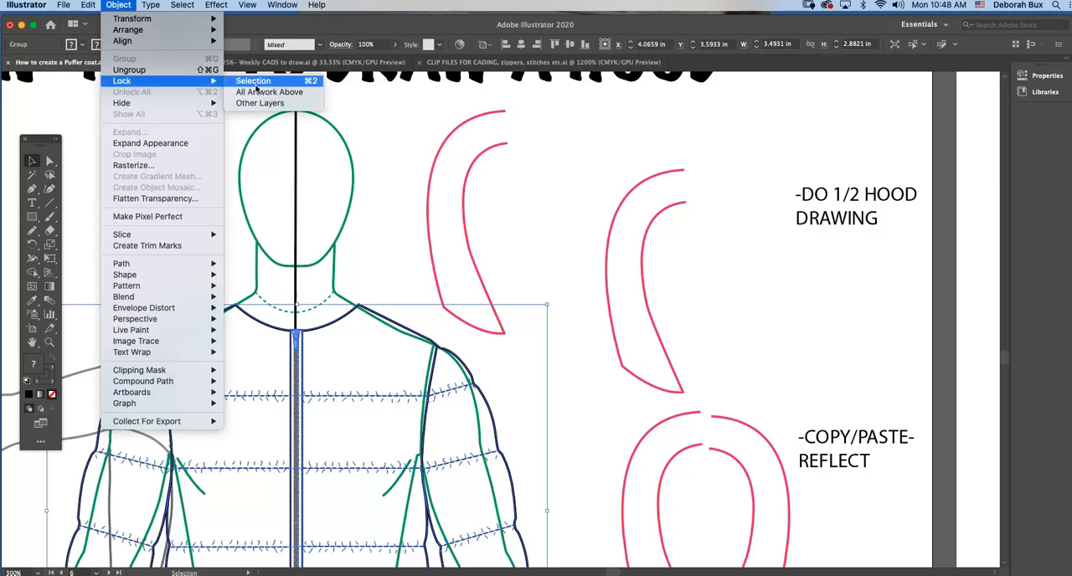
pyautogui.click(255, 82)
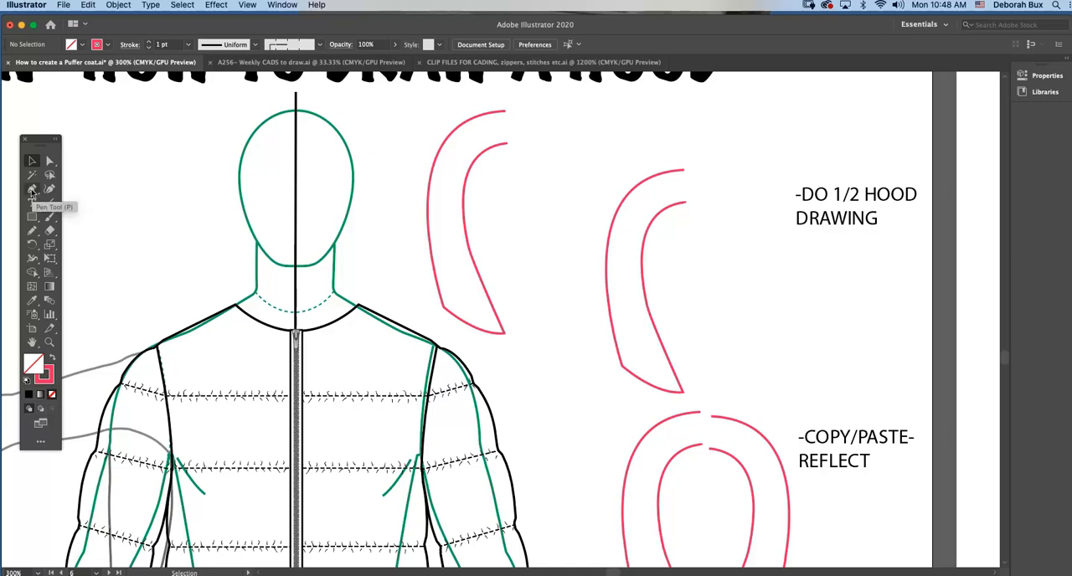
# Draw the inner half-hood opening with the Pen tool, from the zipper top up inside the face and curving to the center line.
pyautogui.click(32, 189)
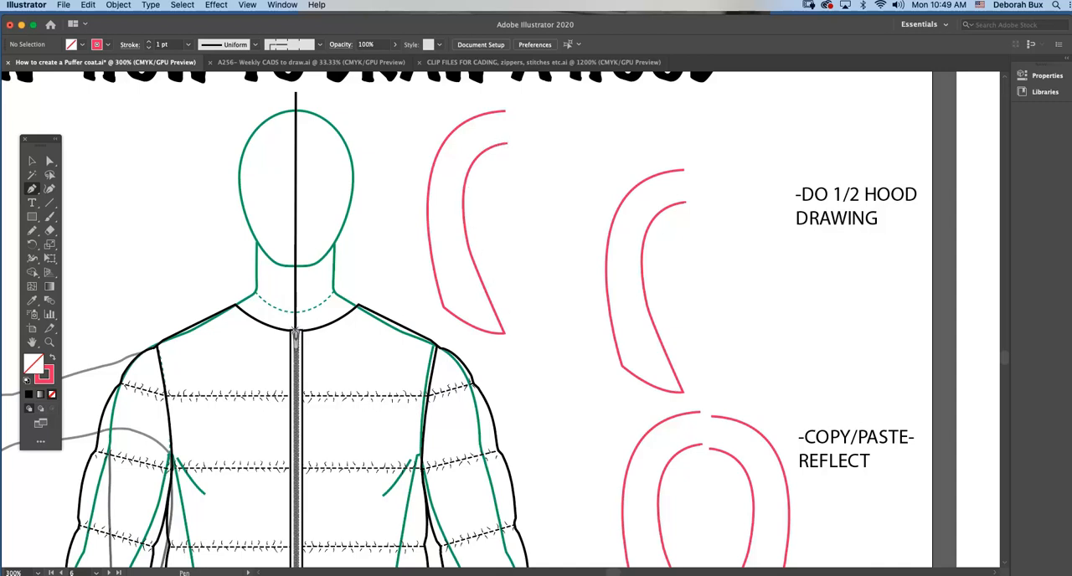
pyautogui.click(294, 333)
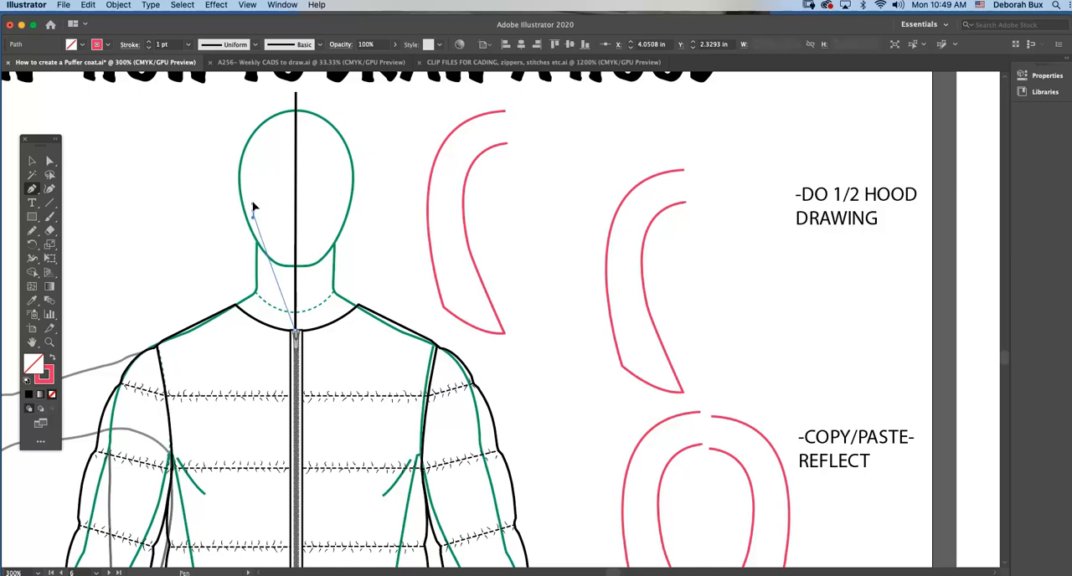
pyautogui.moveTo(252, 210); pyautogui.dragTo(254, 188)
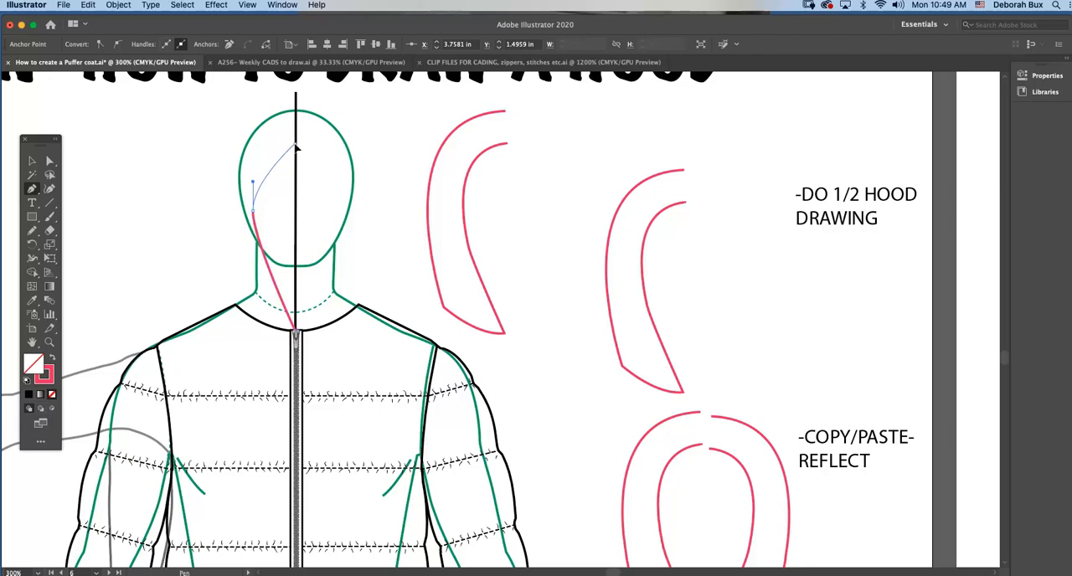
pyautogui.moveTo(295, 146); pyautogui.dragTo(335, 144)
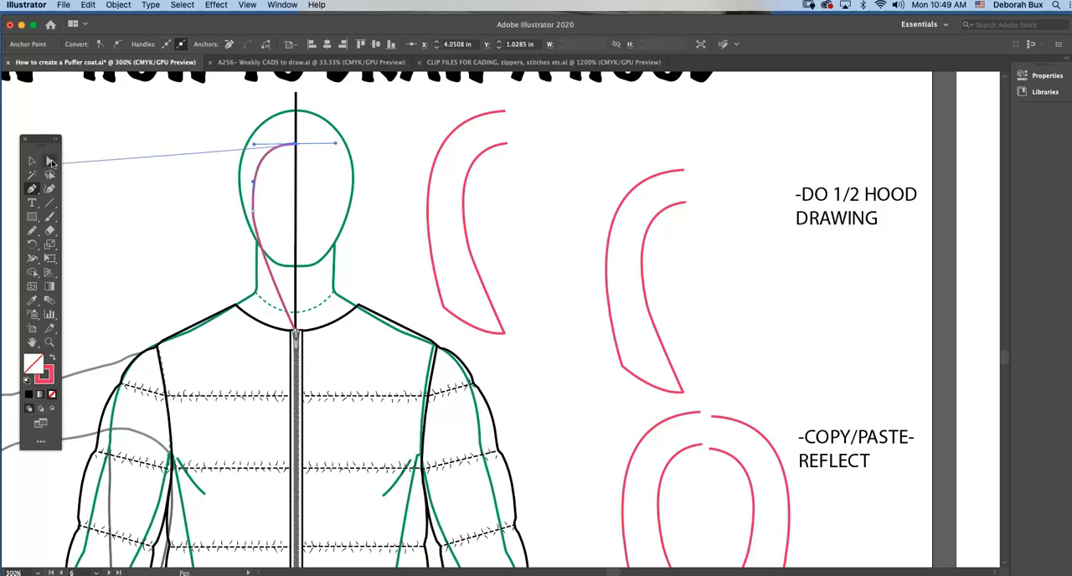
pyautogui.press('a')
pyautogui.click(184, 155)
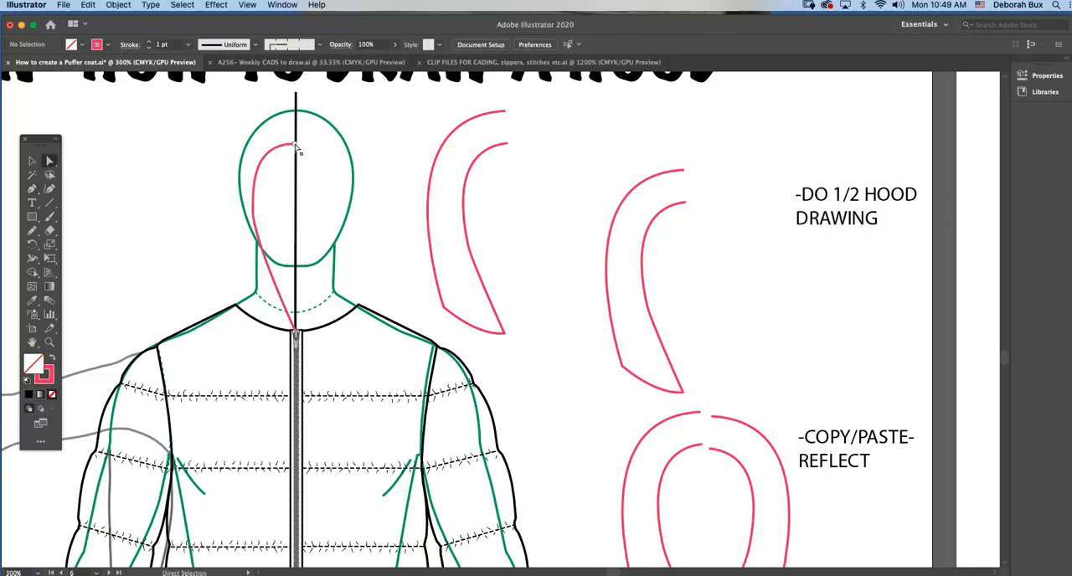
# Refine the inner hood curve by adjusting its side anchor point and handle and its top anchor at the center line.
pyautogui.click(255, 210)
pyautogui.click(252, 183)
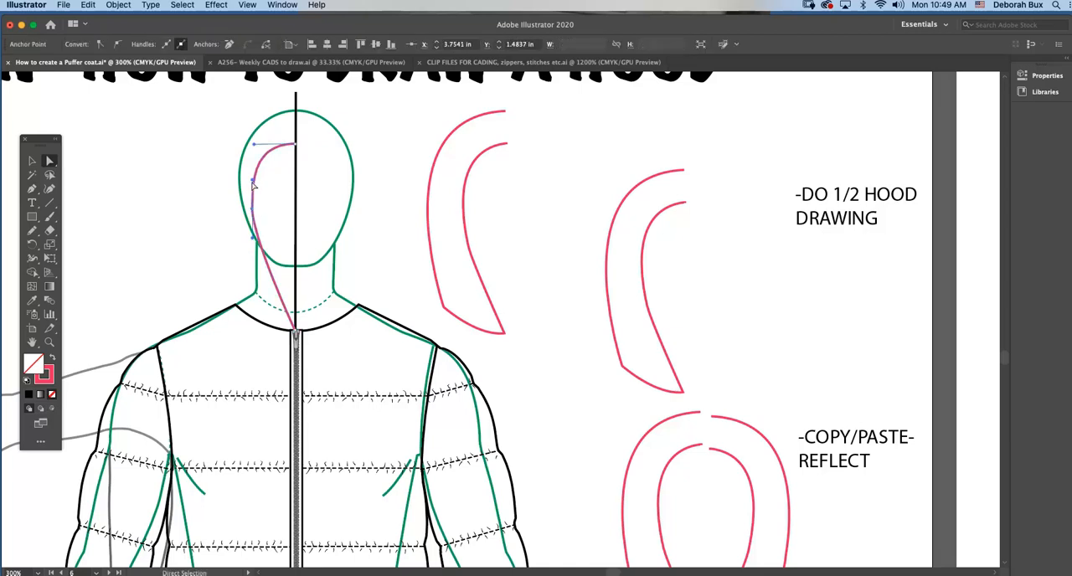
pyautogui.moveTo(256, 184); pyautogui.dragTo(253, 210)
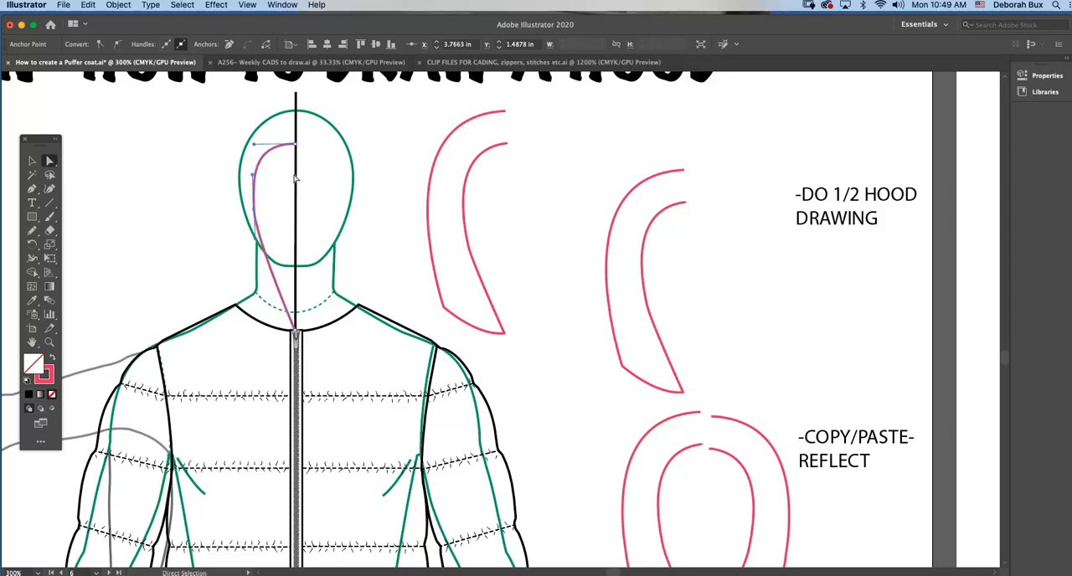
pyautogui.moveTo(296, 144); pyautogui.dragTo(297, 147)
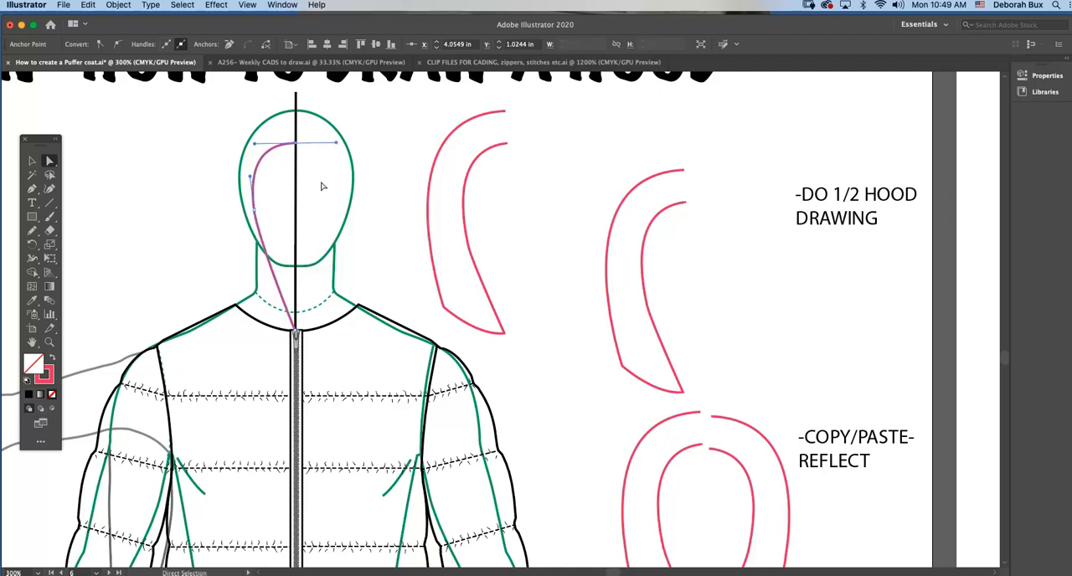
pyautogui.click(385, 193)
pyautogui.click(262, 166)
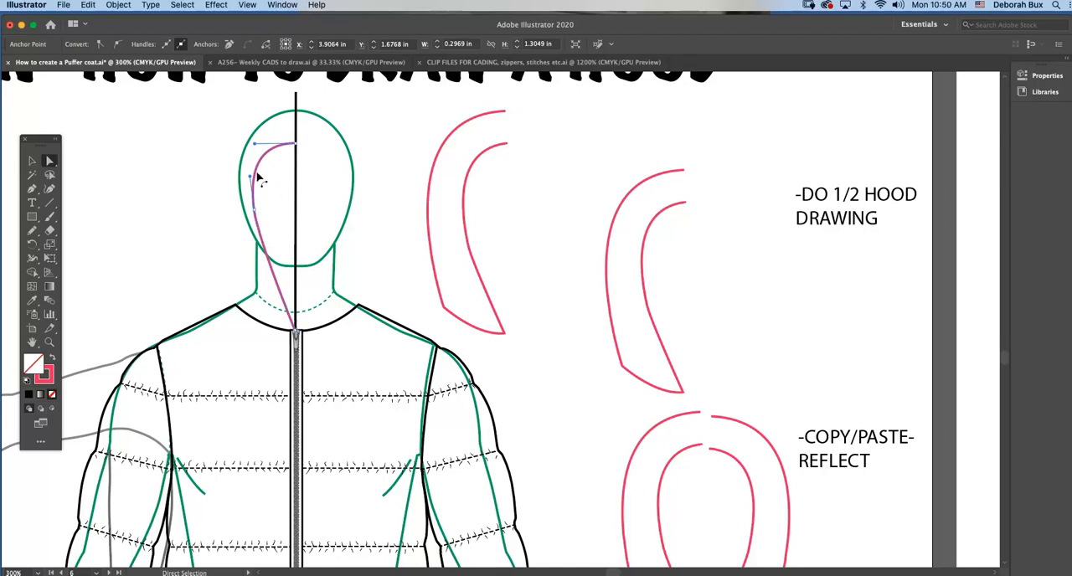
pyautogui.click(159, 151)
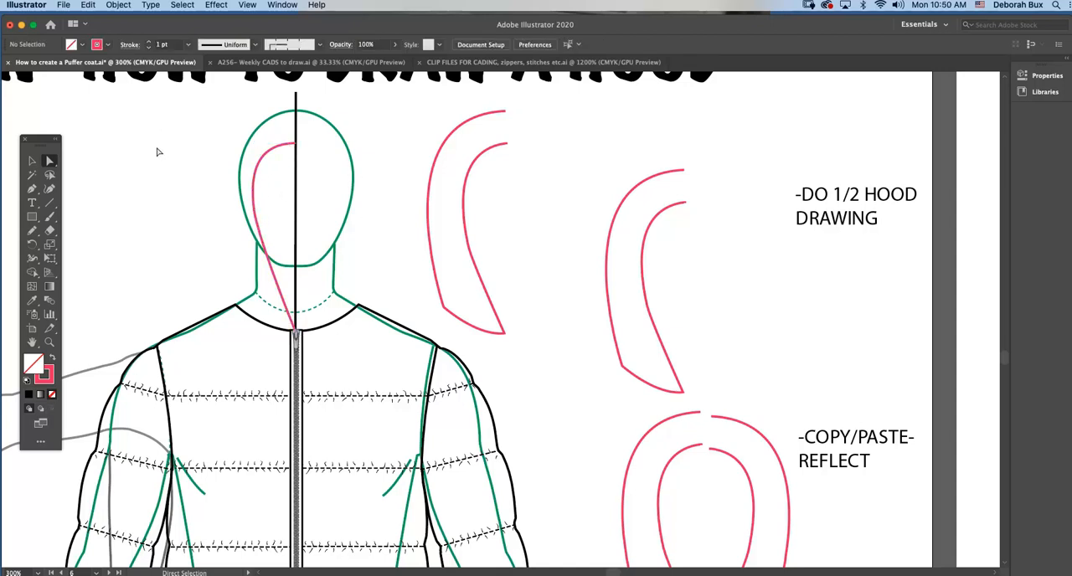
# Extend the half-hood path with the Pen tool from the zipper top along the jacket neckline, curving to the shoulder neck point.
pyautogui.click(32, 190)
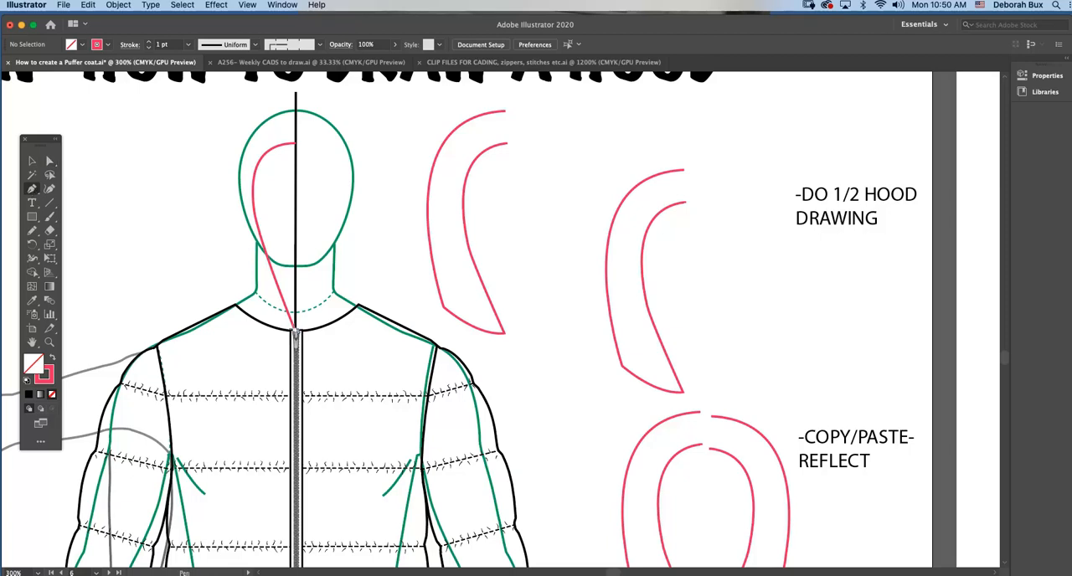
pyautogui.click(293, 329)
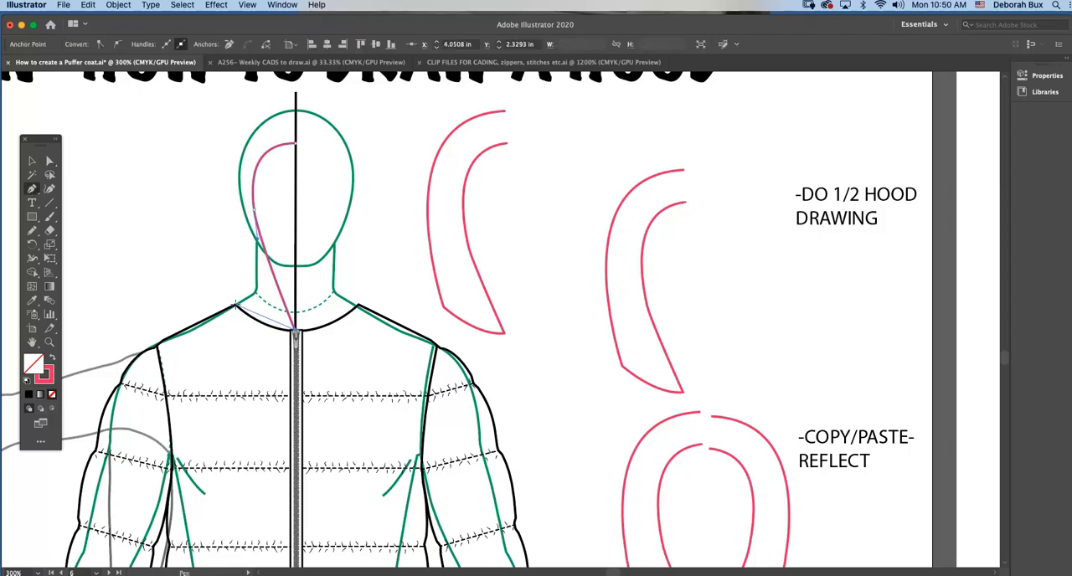
pyautogui.moveTo(236, 306)
pyautogui.mouseDown()
pyautogui.moveTo(215, 276)
pyautogui.moveTo(204, 281)
pyautogui.mouseUp()
pyautogui.click(50, 160)
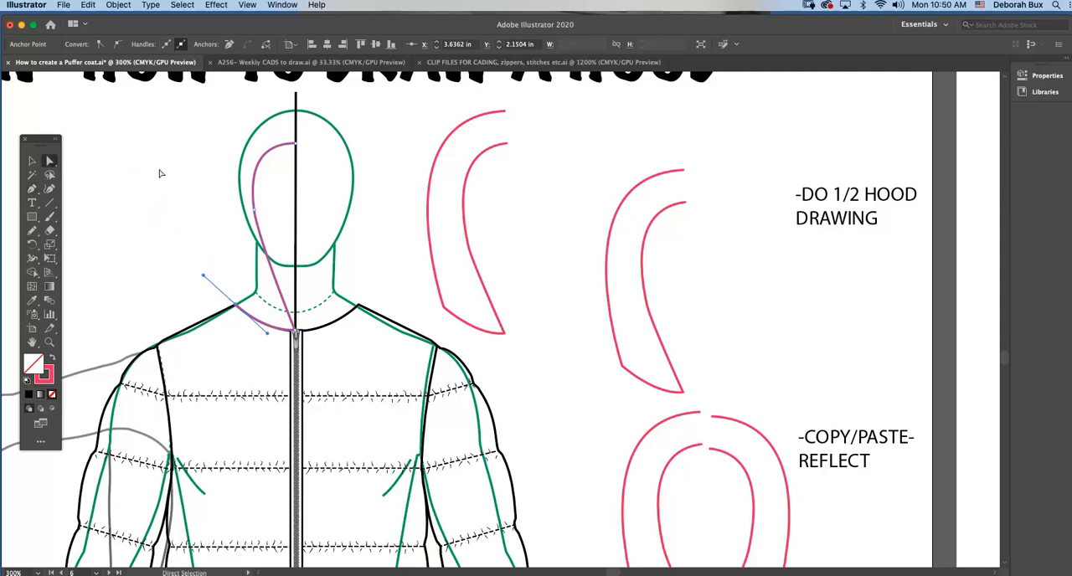
pyautogui.click(160, 173)
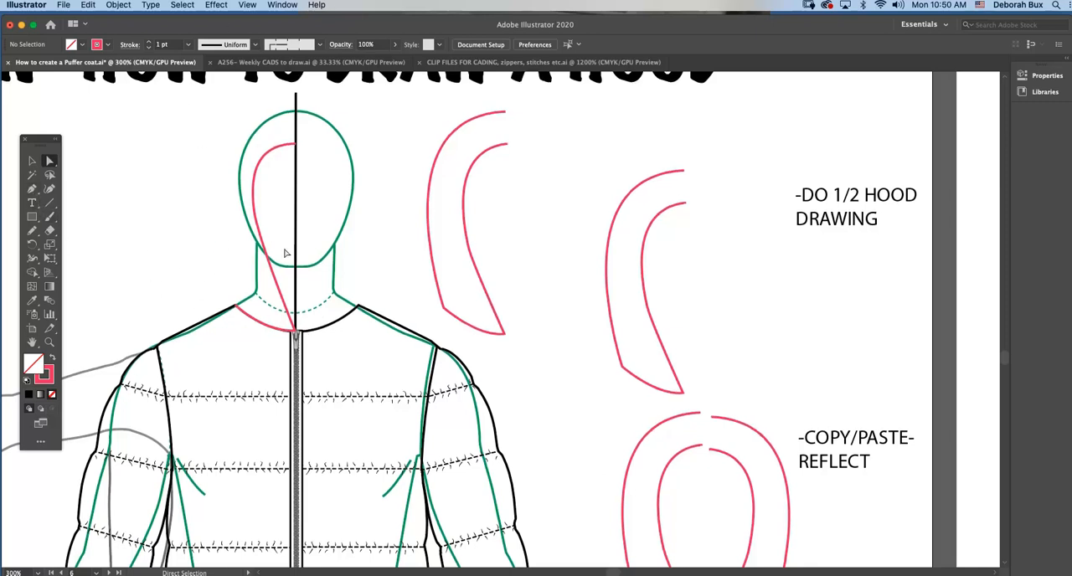
# Draw the outer hood edge with the Pen tool from the shoulder neck point around the head, curving to the center line at its crown.
pyautogui.scroll(1, 287, 248)
pyautogui.click(32, 188)
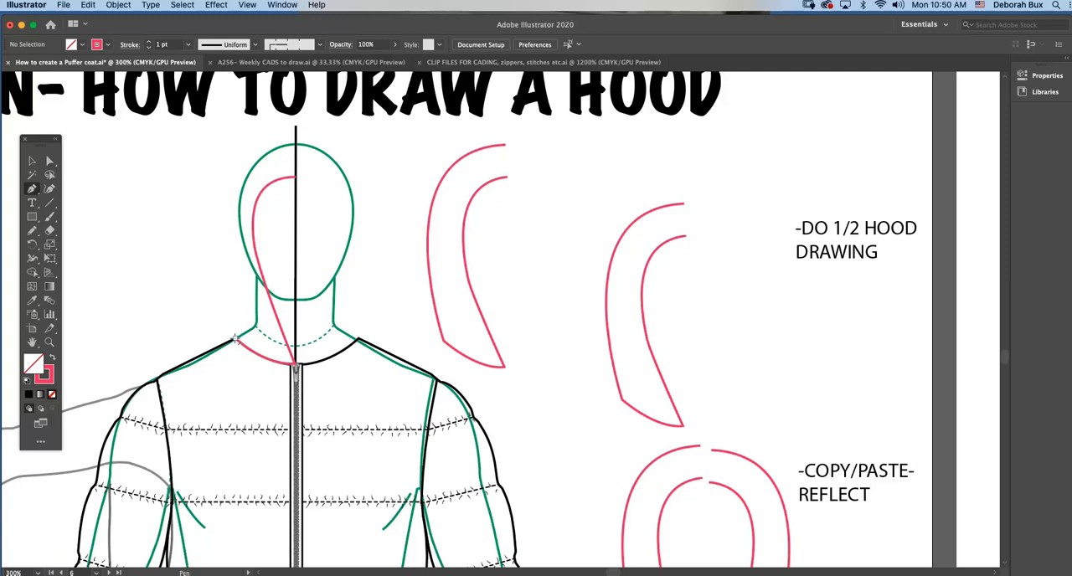
pyautogui.moveTo(236, 339); pyautogui.dragTo(222, 222)
pyautogui.scroll(2, 289, 226)
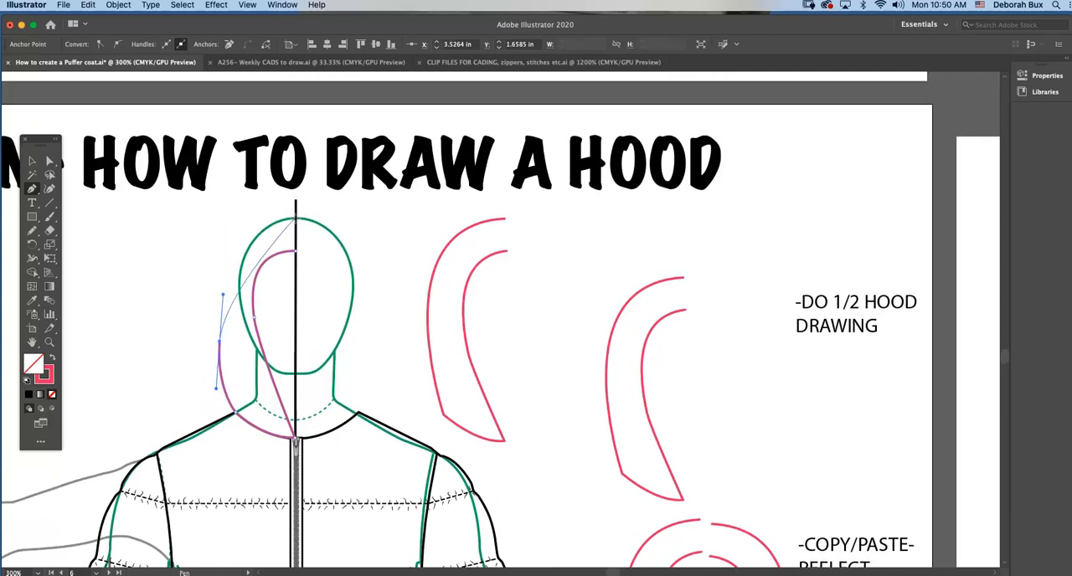
pyautogui.moveTo(295, 219); pyautogui.dragTo(364, 215)
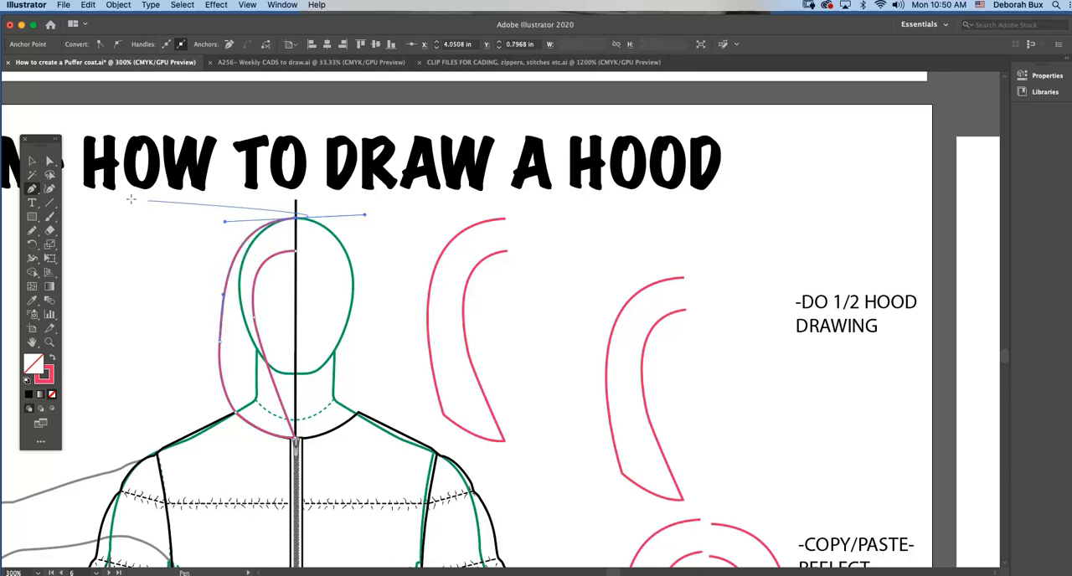
# Reshape the outer hood curve by moving its side anchor slightly up and outward and shortening that anchor's upper handle.
pyautogui.click(52, 161)
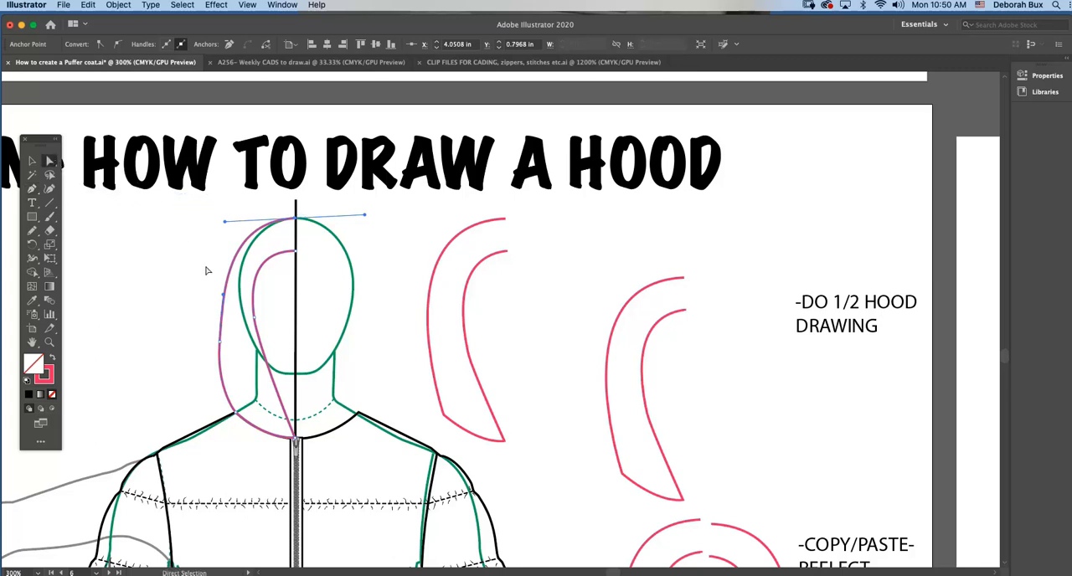
pyautogui.click(225, 323)
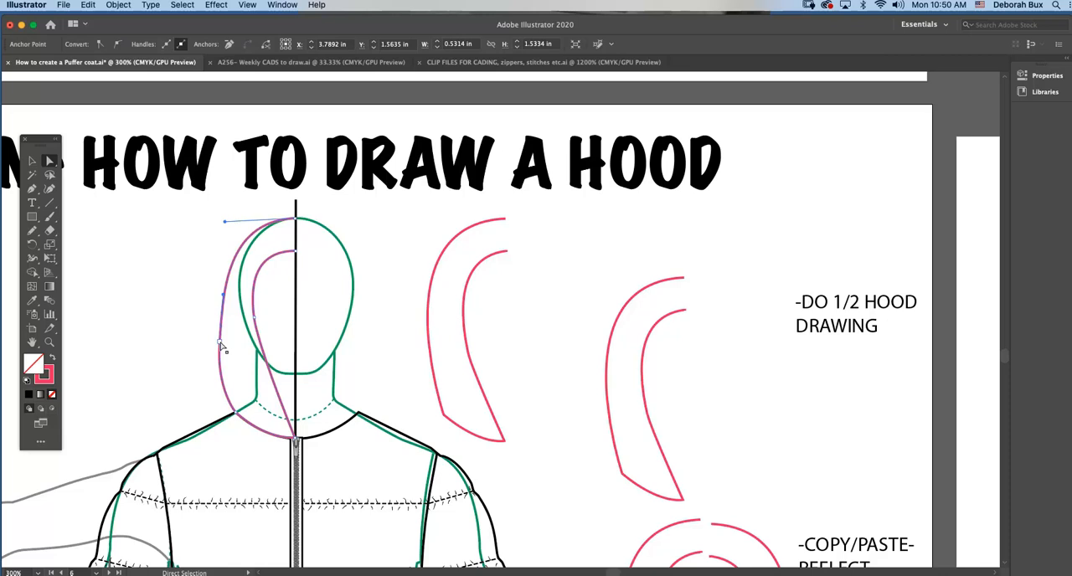
pyautogui.moveTo(219, 342); pyautogui.dragTo(219, 331)
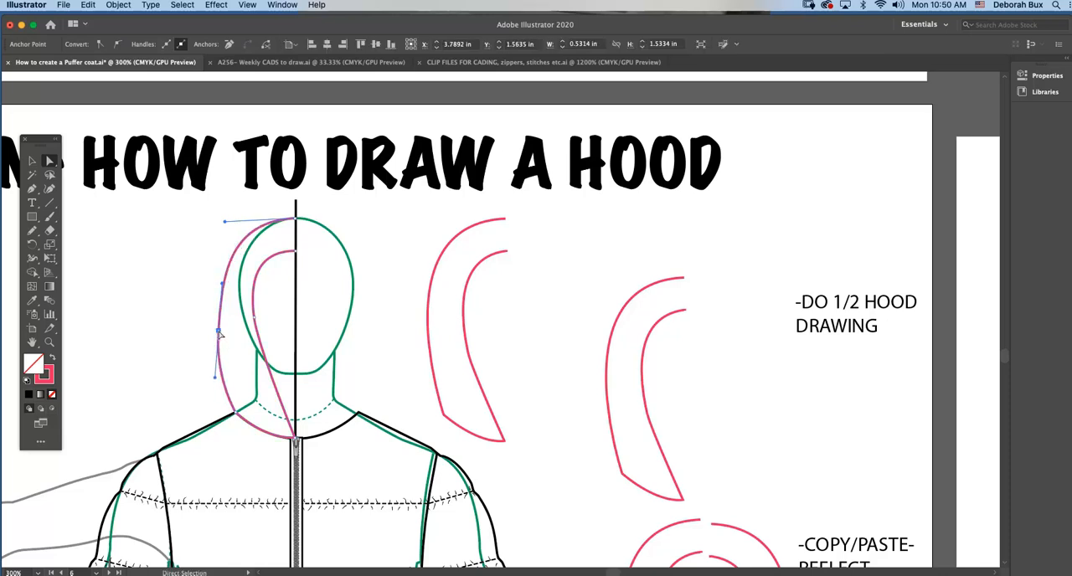
pyautogui.moveTo(224, 287); pyautogui.dragTo(221, 298)
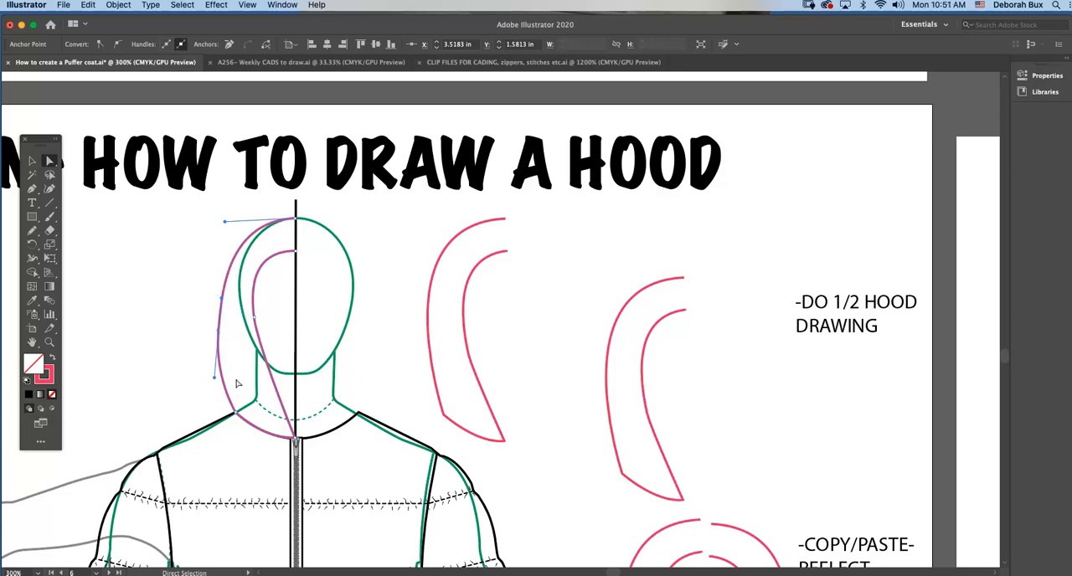
pyautogui.moveTo(220, 333); pyautogui.dragTo(216, 330)
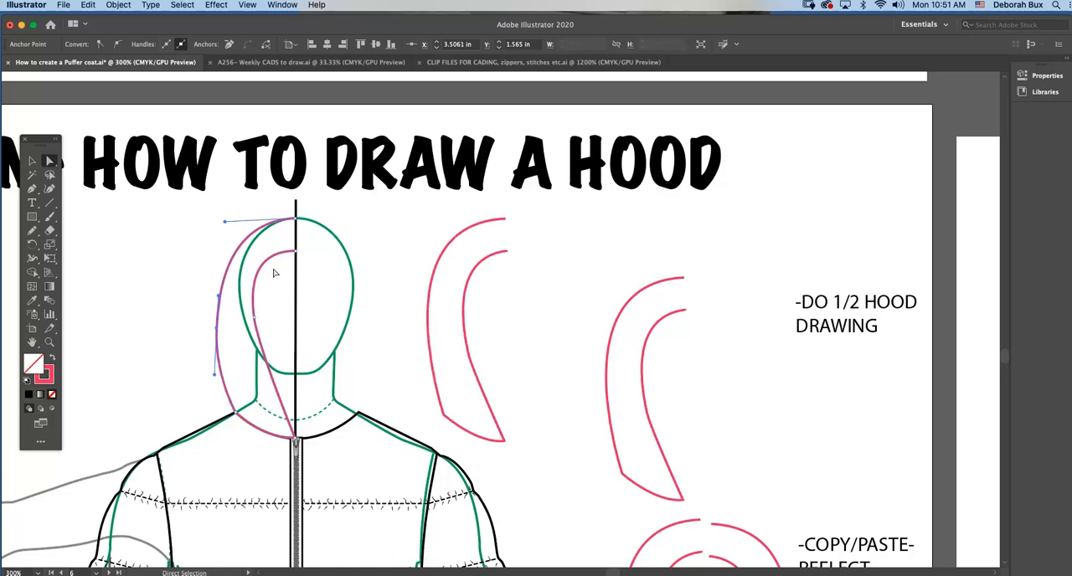
pyautogui.click(191, 247)
# Lengthen the lower handle of the outer hood's side anchor to fill out the curve near the shoulder, and nudge the anchor slightly upward.
pyautogui.click(32, 160)
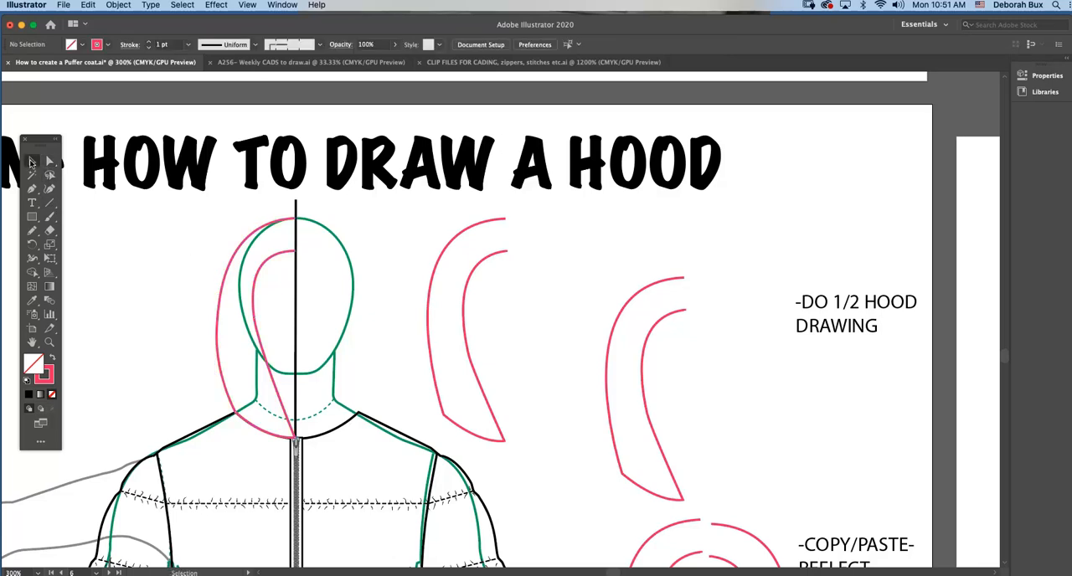
pyautogui.press('a')
pyautogui.click(220, 333)
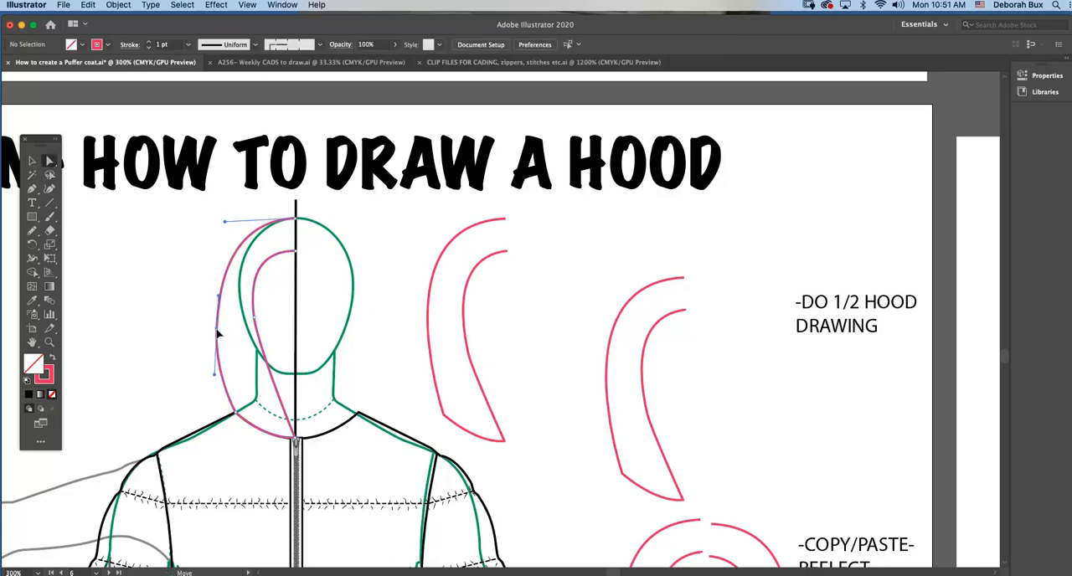
pyautogui.moveTo(214, 375); pyautogui.dragTo(219, 408)
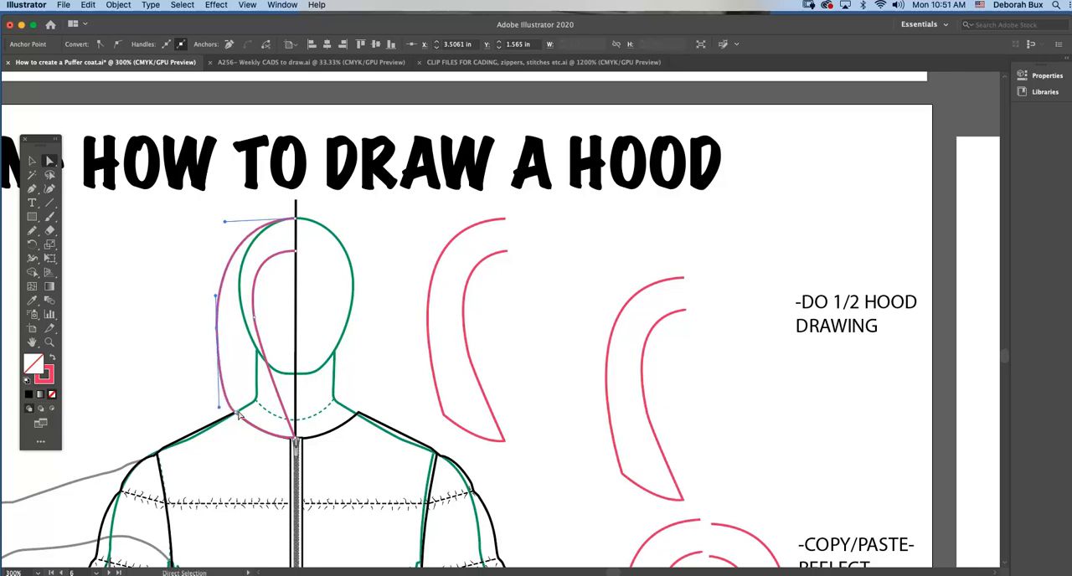
pyautogui.click(436, 400)
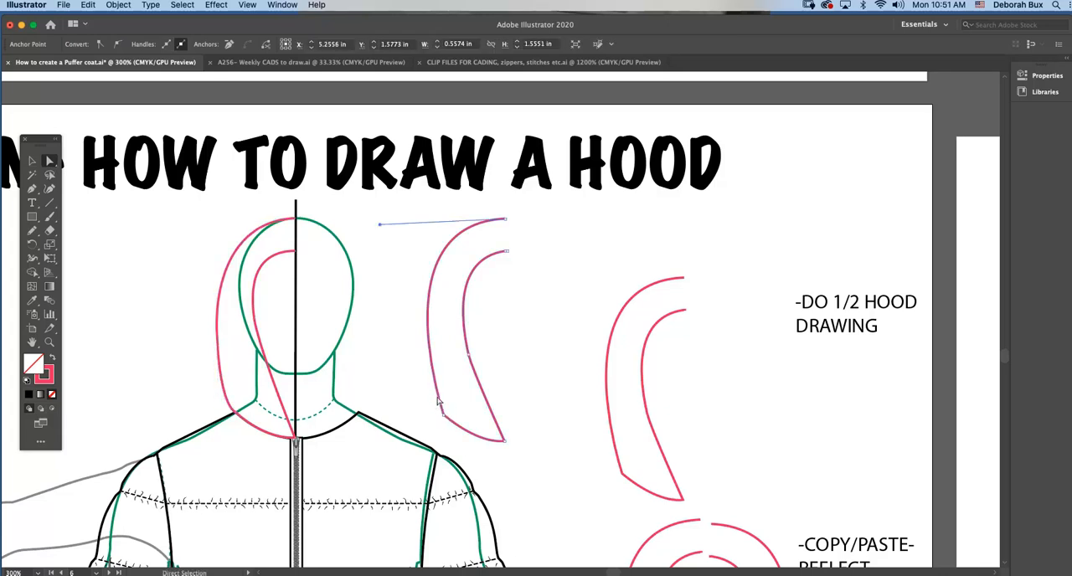
pyautogui.click(232, 410)
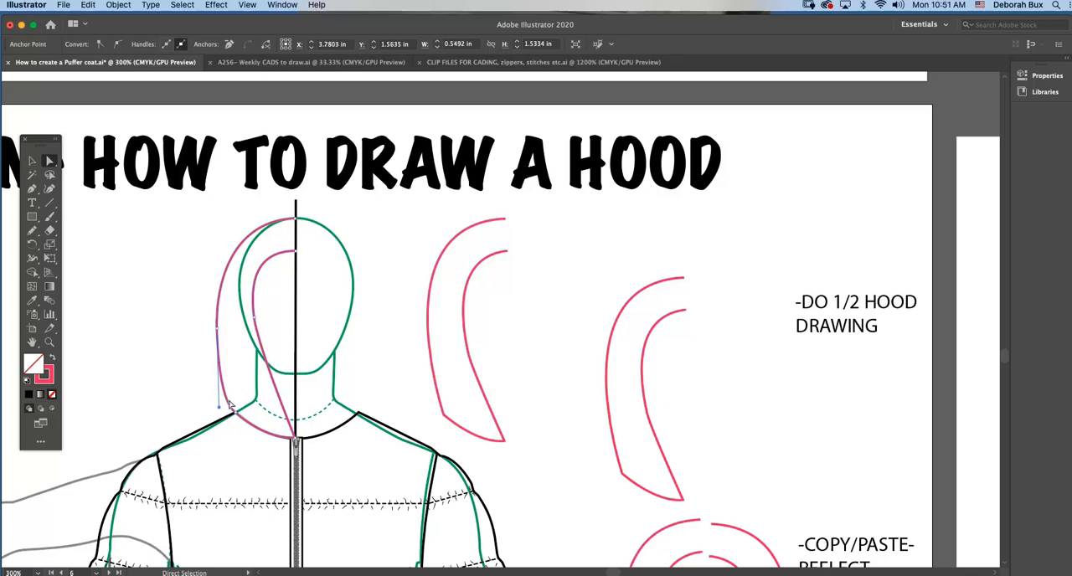
pyautogui.click(218, 328)
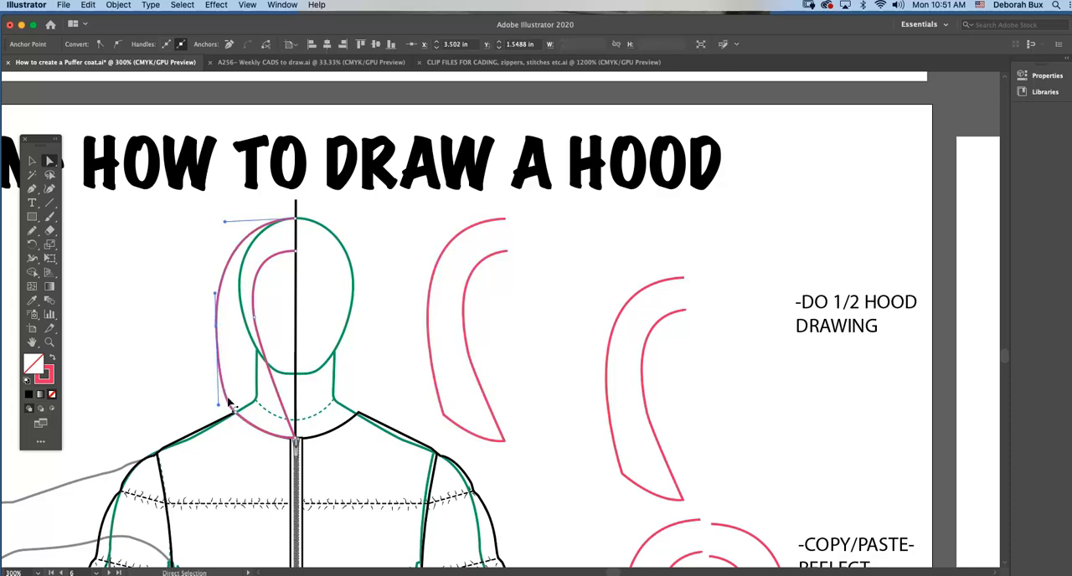
pyautogui.click(199, 276)
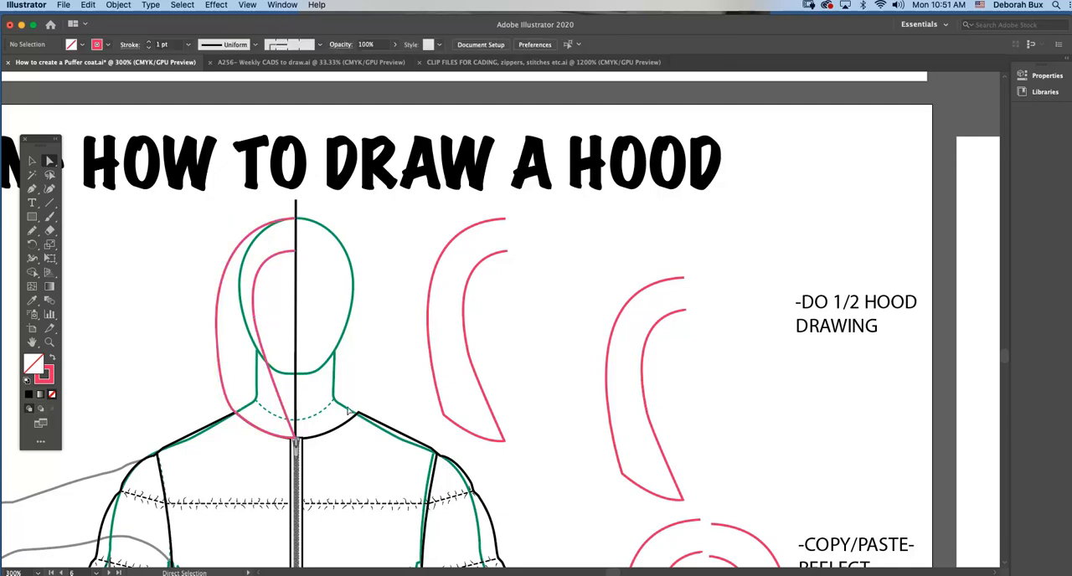
# Examine the half-hood on the figure and the example pair that shows the half copied, pasted and reflected.
pyautogui.press('super+minus')
pyautogui.press('super+minus')
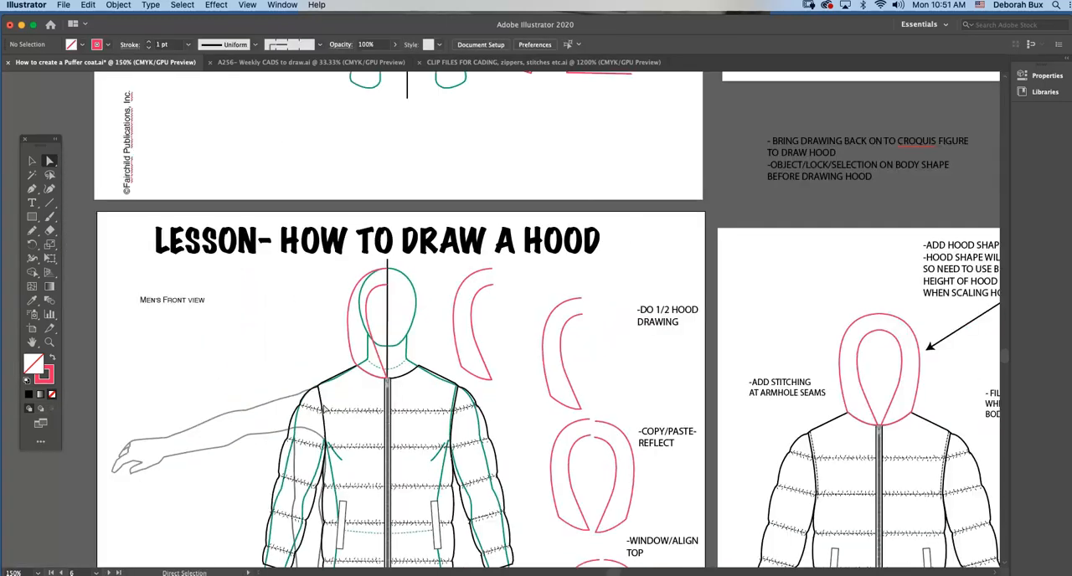
pyautogui.scroll(-5, 412, 431)
pyautogui.press('v')
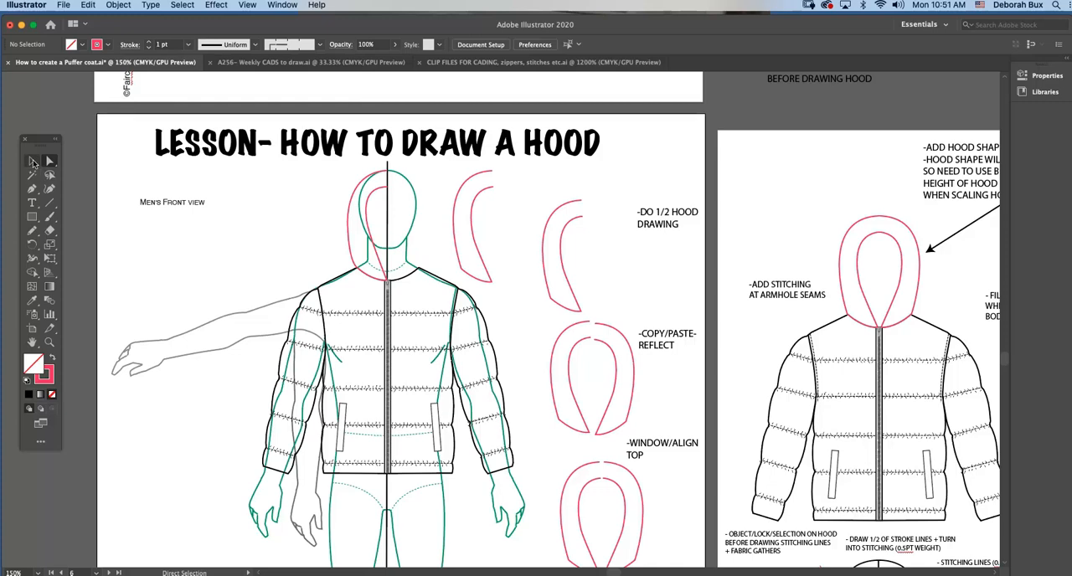
pyautogui.click(377, 195)
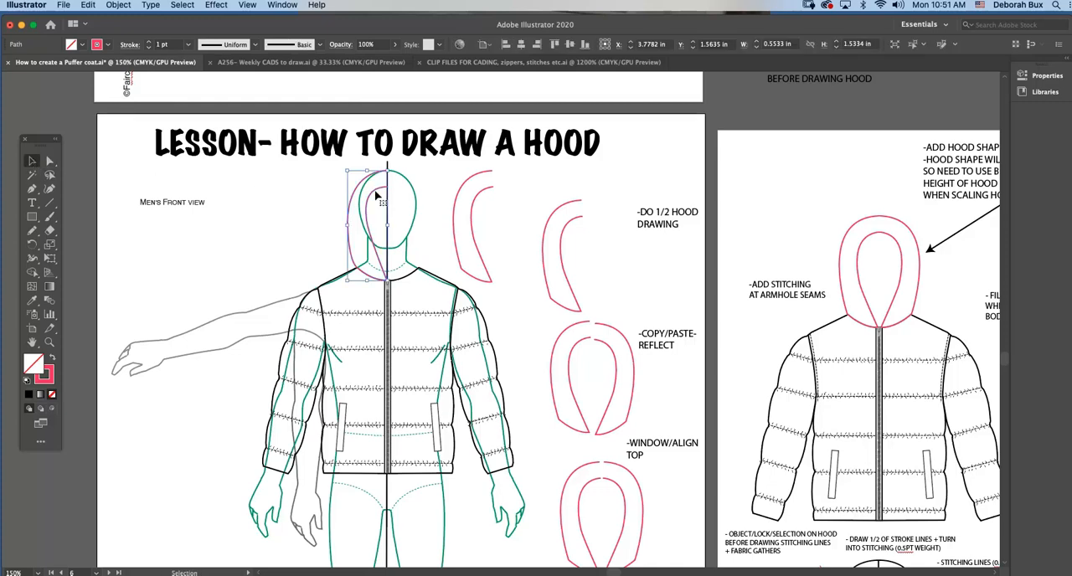
pyautogui.hscroll(3, 643, 316)
pyautogui.hscroll(1, 643, 316)
pyautogui.scroll(-5, 643, 317)
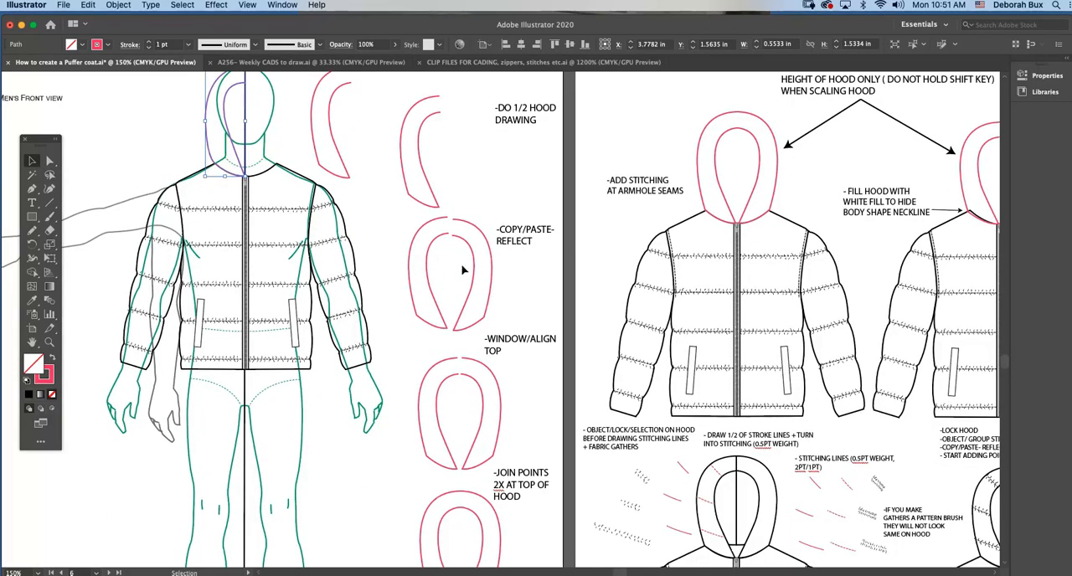
pyautogui.click(470, 223)
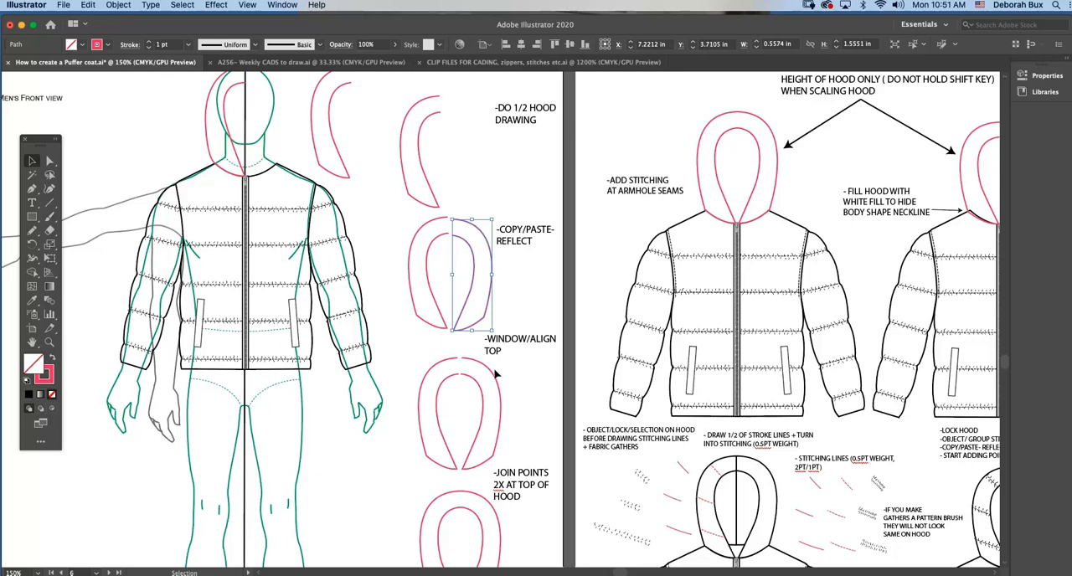
# Select the example hood halves beside the Window/Align Top note and open the Align panel.
pyautogui.scroll(-1, 495, 374)
pyautogui.click(466, 365)
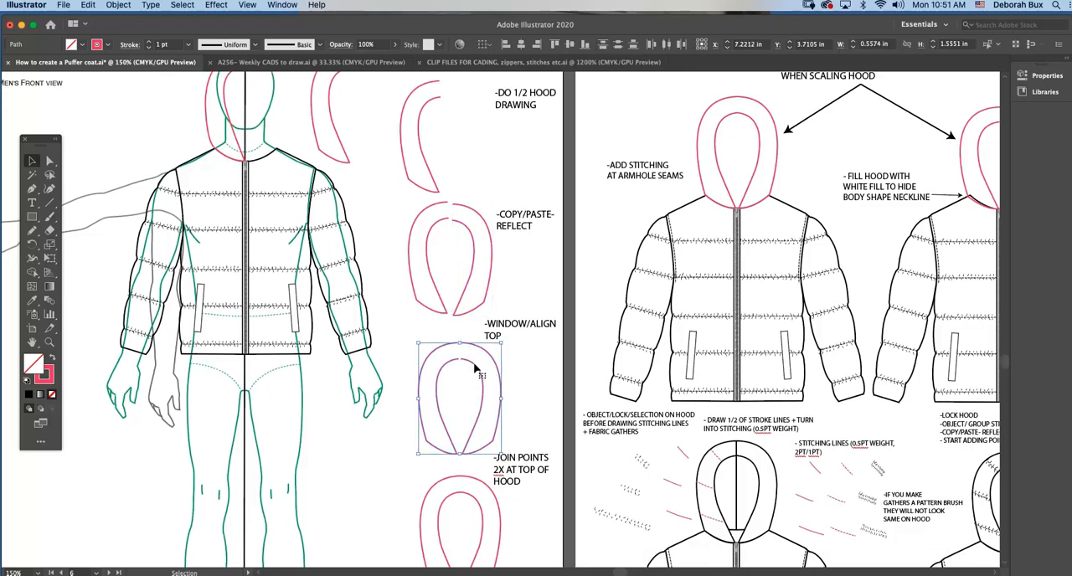
pyautogui.click(282, 4)
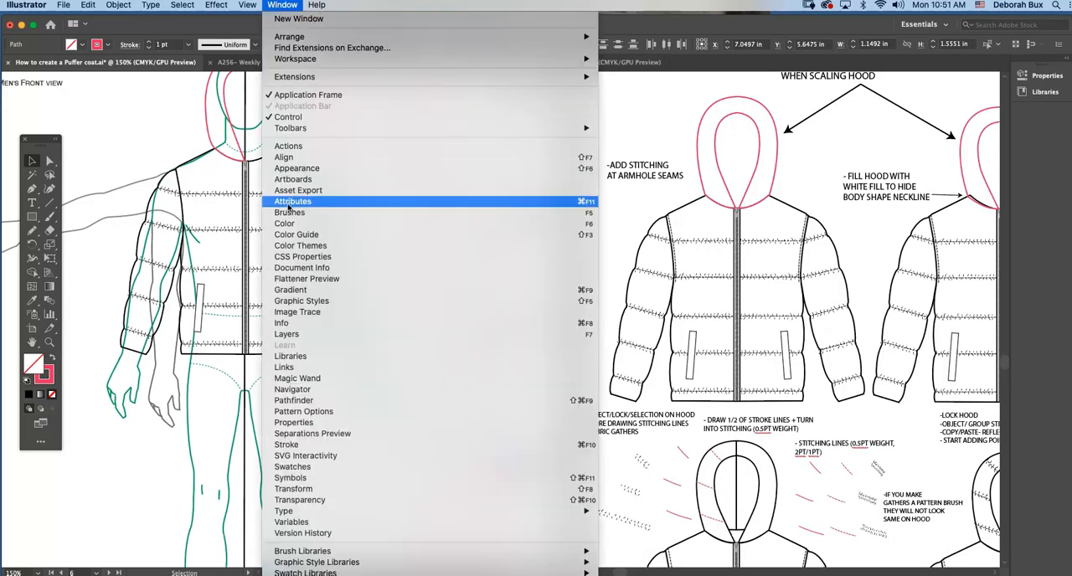
pyautogui.click(310, 158)
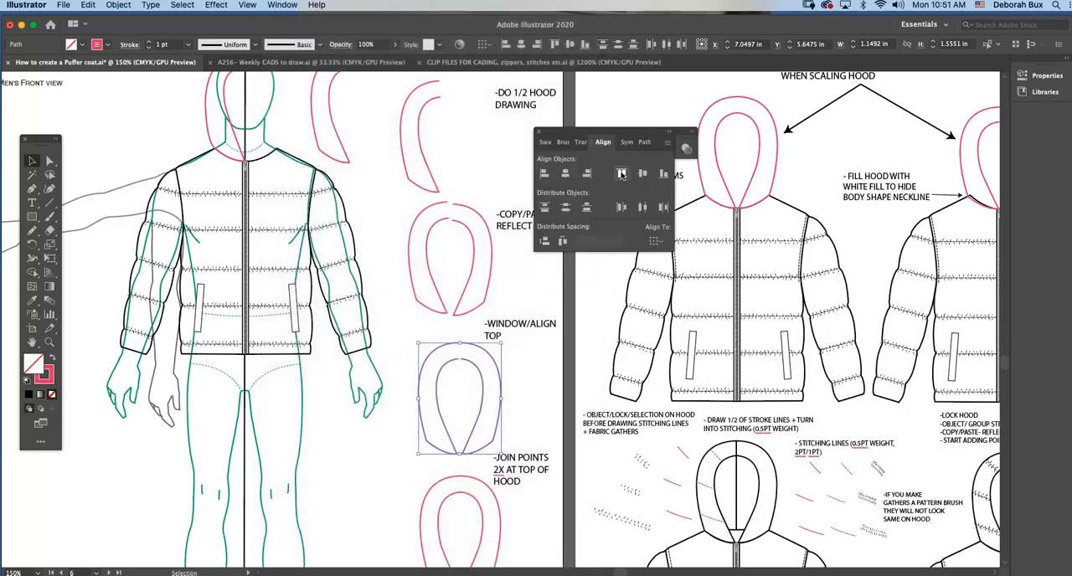
pyautogui.click(548, 360)
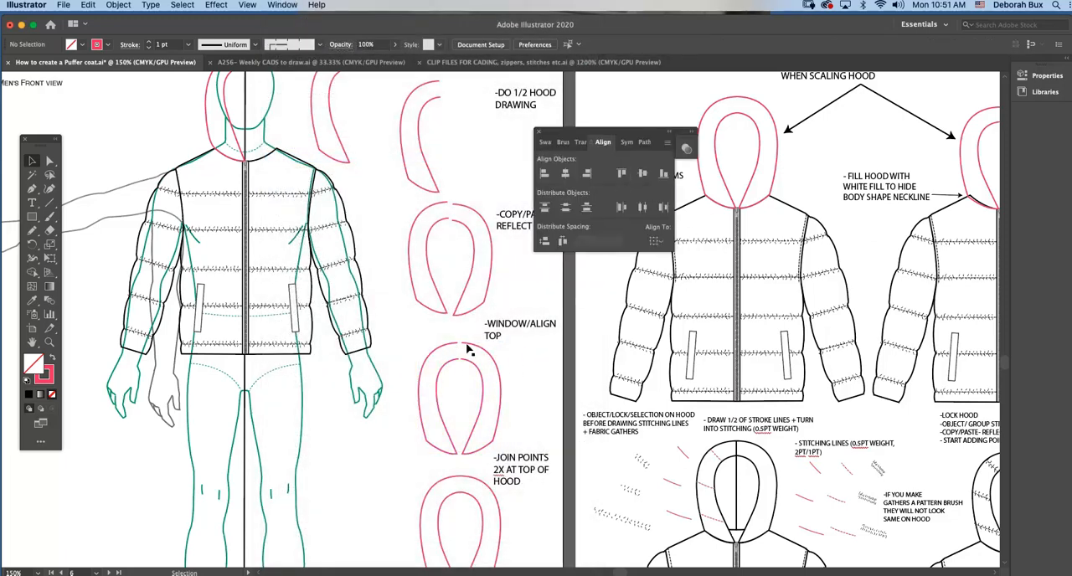
# Try joining the two aligned example hood halves at both top gaps, and undo both joins.
pyautogui.scroll(-2, 471, 382)
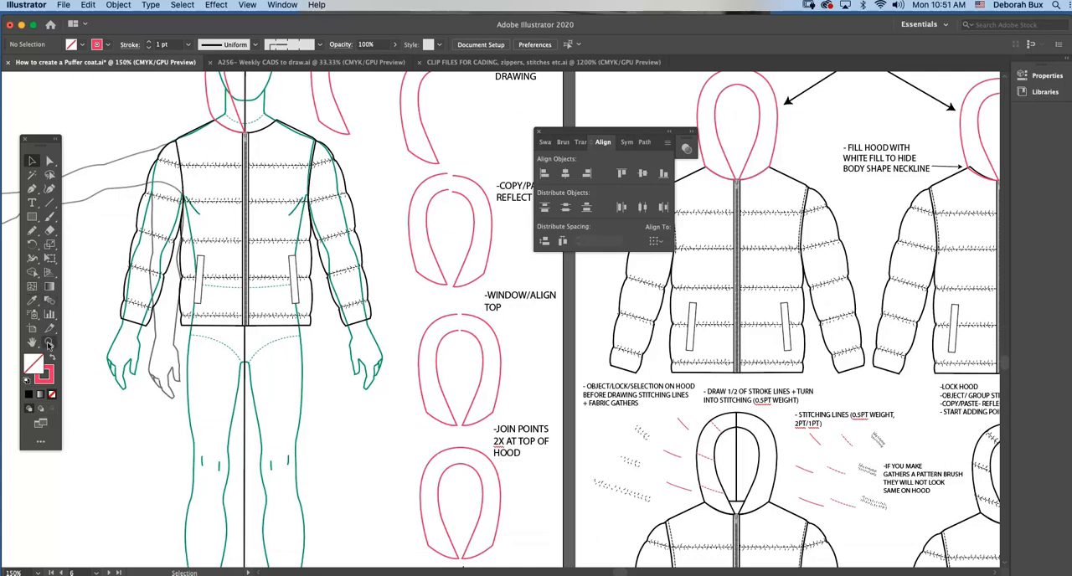
pyautogui.press('z')
pyautogui.click(534, 457)
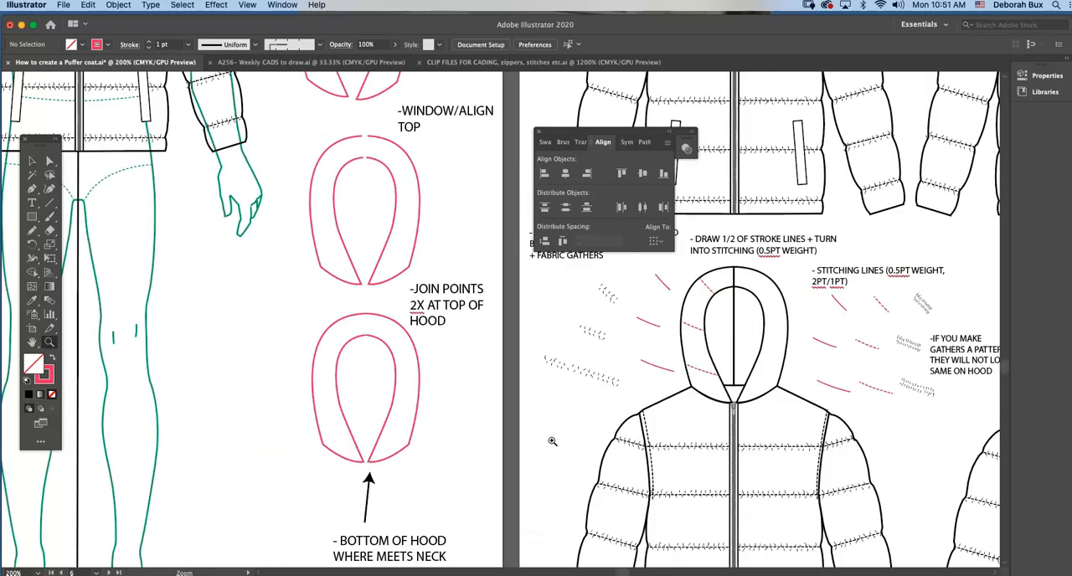
pyautogui.click(31, 162)
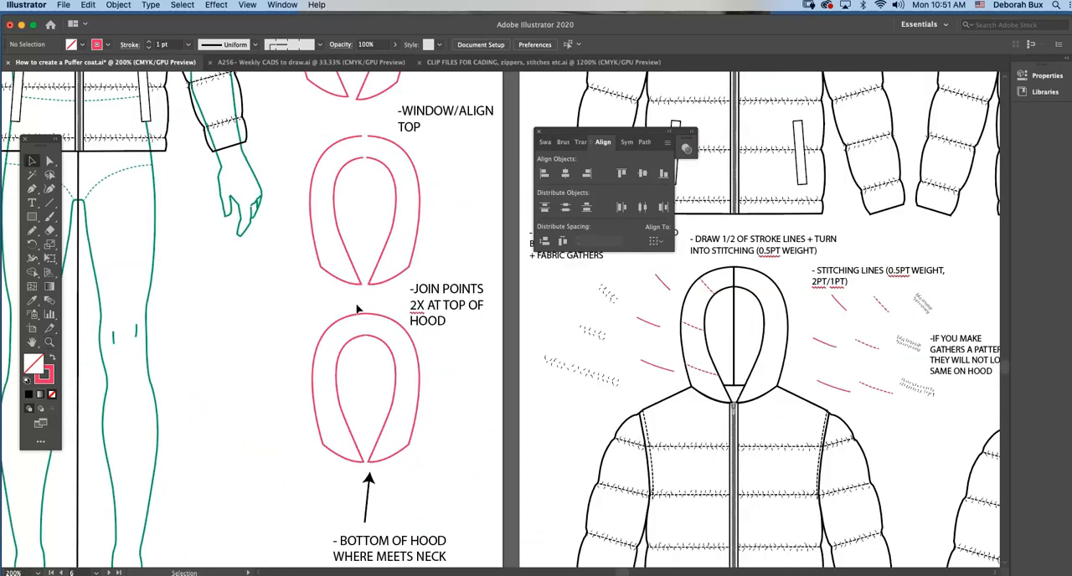
pyautogui.click(377, 354)
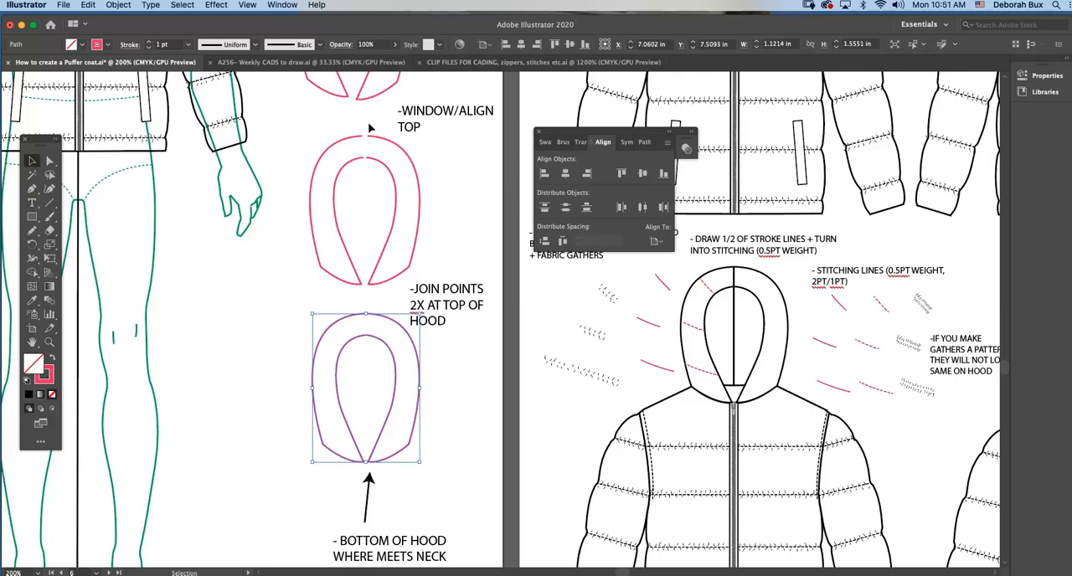
pyautogui.click(376, 164)
pyautogui.rightClick(376, 174)
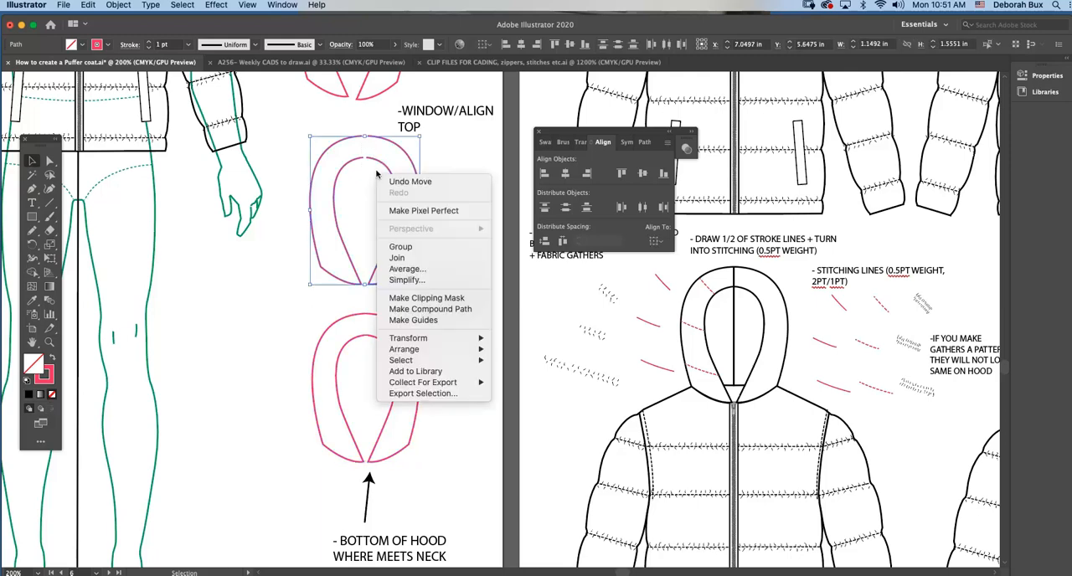
pyautogui.click(410, 258)
pyautogui.rightClick(378, 189)
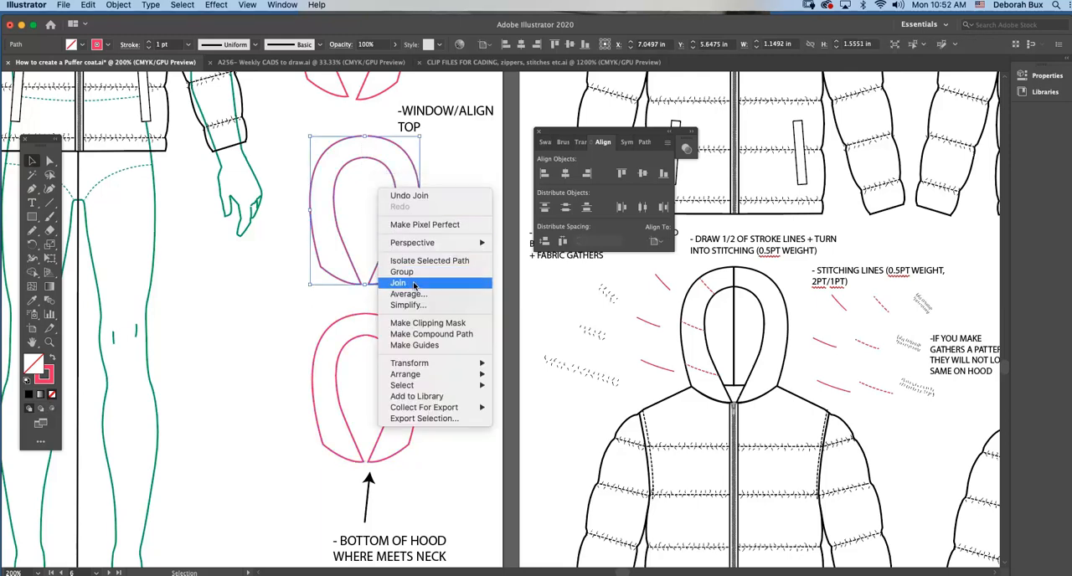
pyautogui.click(398, 283)
pyautogui.click(376, 166)
pyautogui.press('super+z')
pyautogui.press('super+z')
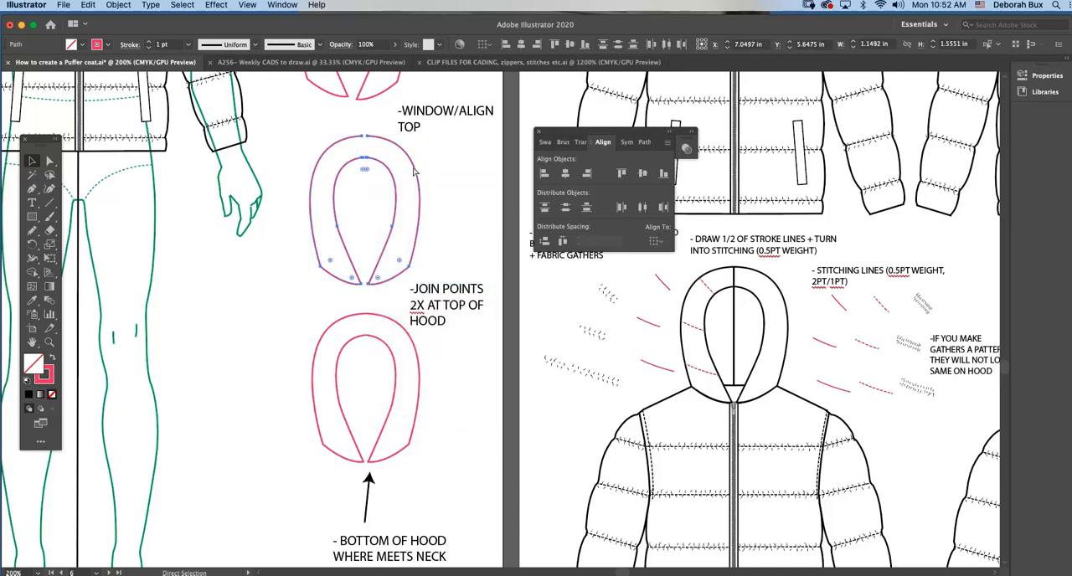
# Deselect the example hood halves and close the Align panel.
pyautogui.click(376, 117)
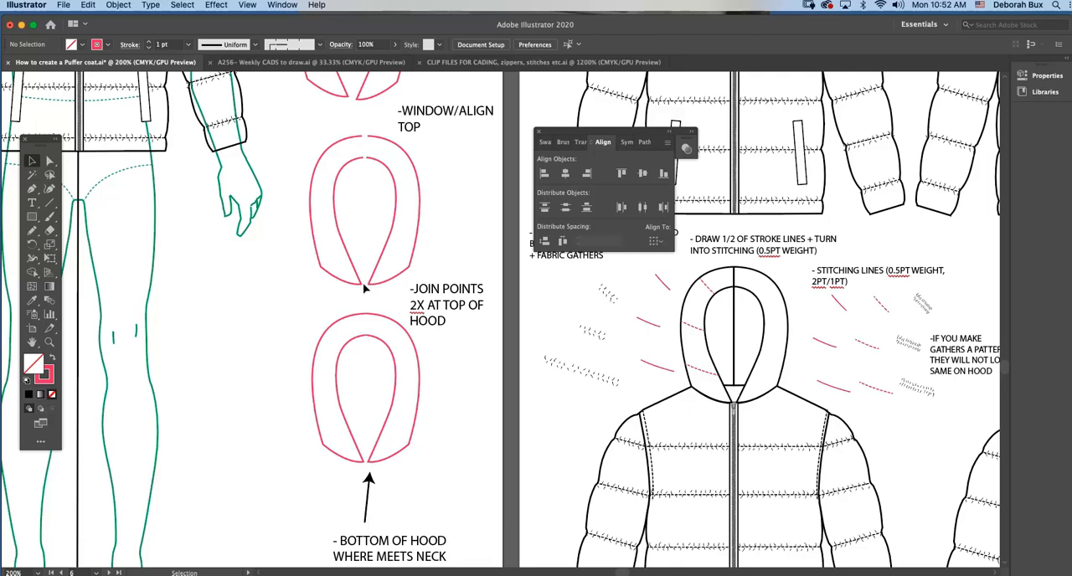
pyautogui.scroll(2, 412, 270)
pyautogui.click(538, 131)
# Examine the red hood placed on the first jacket under the note about adding the hood shape to the body.
pyautogui.press('super+minus')
pyautogui.press('super+minus')
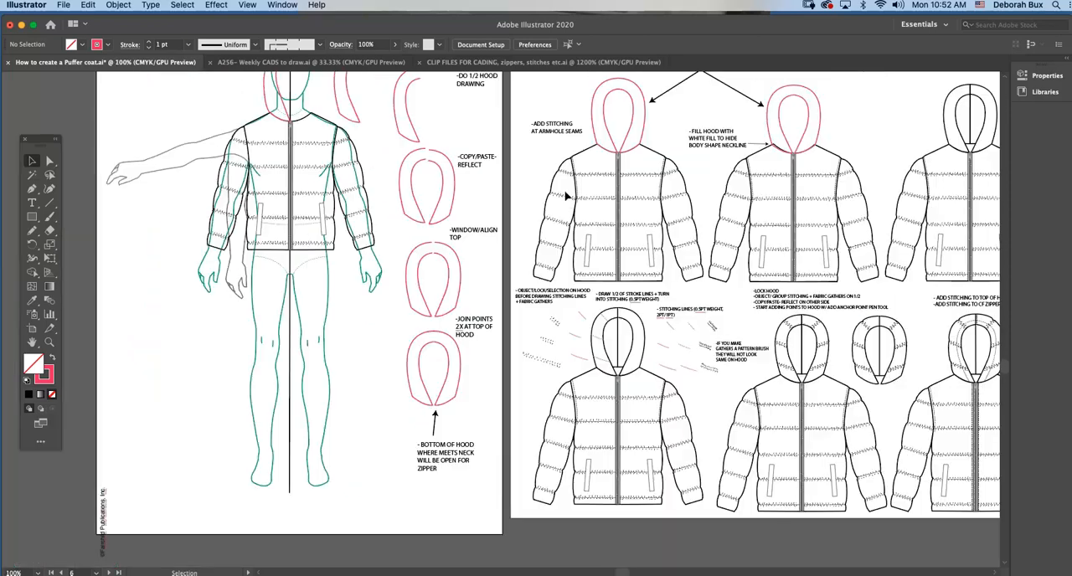
pyautogui.hscroll(6, 566, 201)
pyautogui.scroll(3, 558, 201)
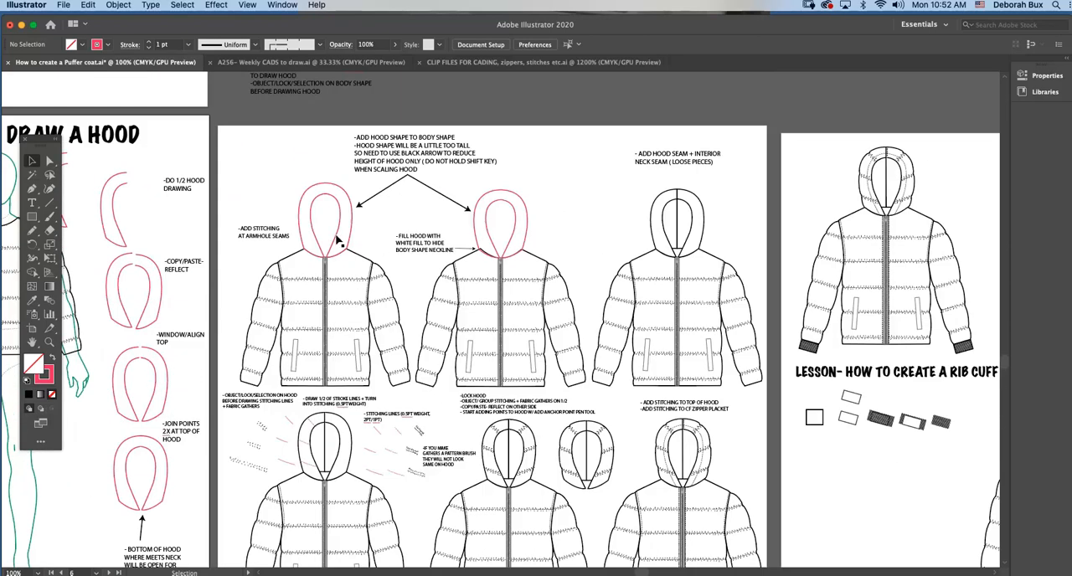
pyautogui.click(317, 209)
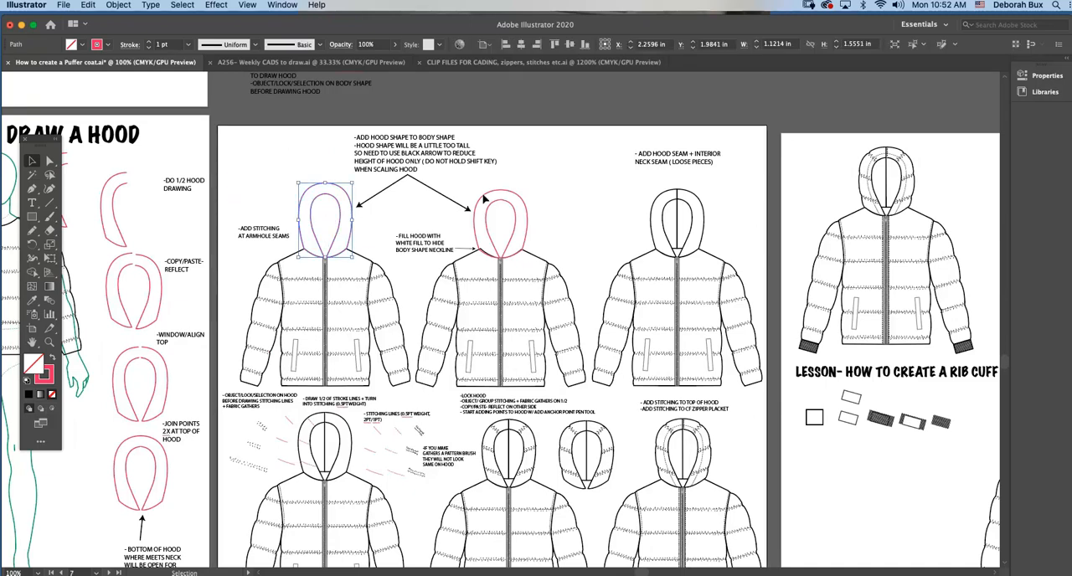
pyautogui.click(374, 226)
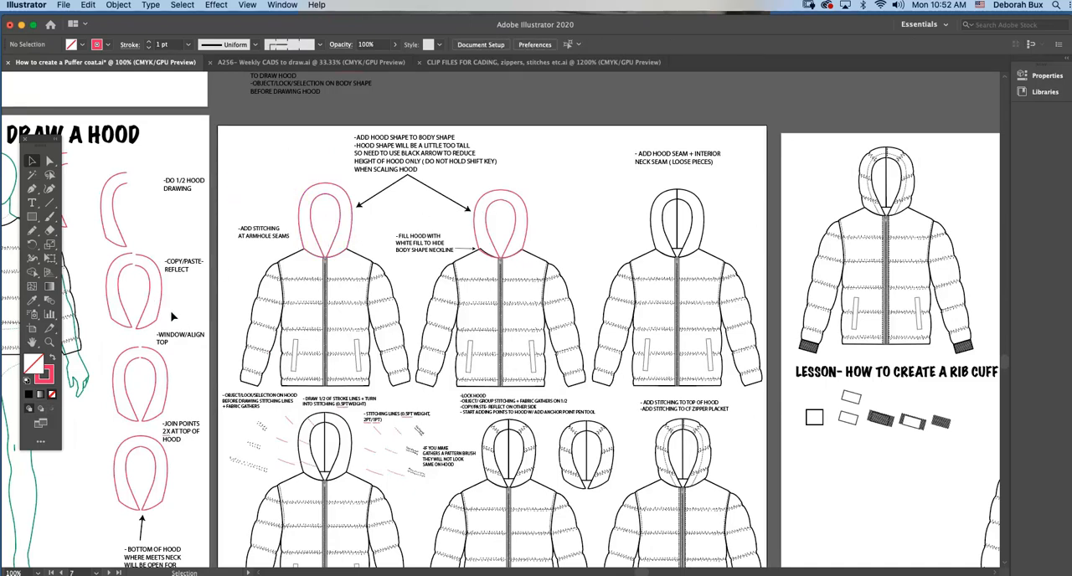
# Move the traced half-hood off the figure's head into the empty space above the outstretched arm.
pyautogui.hscroll(-5, 174, 317)
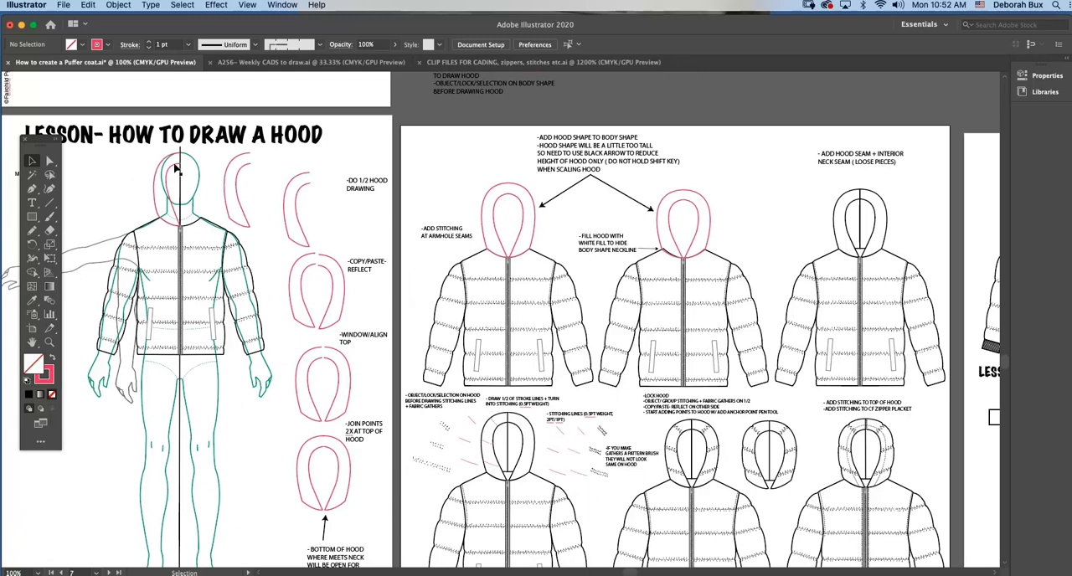
pyautogui.moveTo(175, 166); pyautogui.dragTo(123, 164)
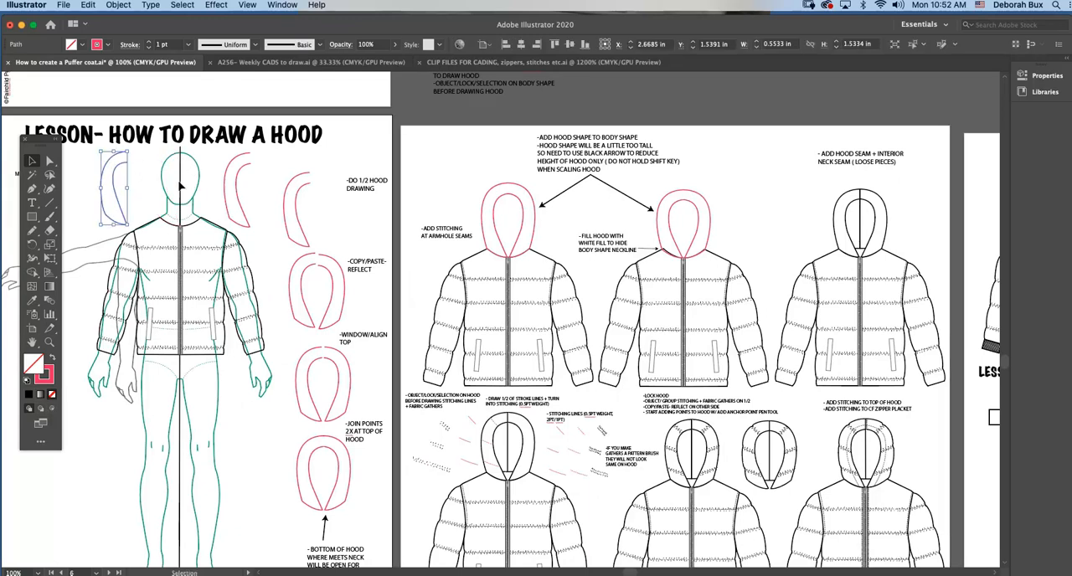
pyautogui.hscroll(4, 492, 260)
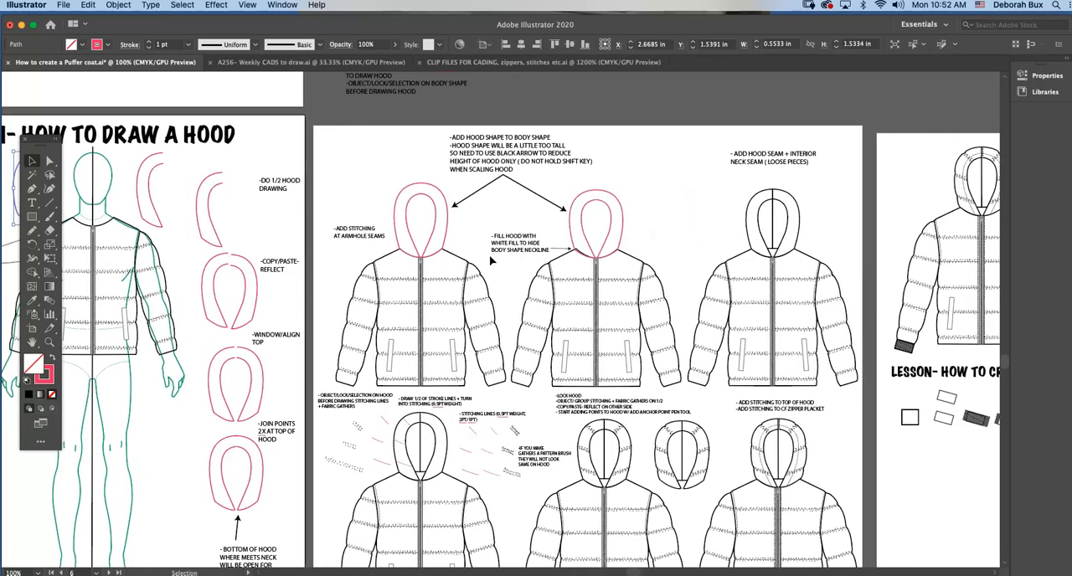
# Select the shorter red hood on the second jacket to compare its proportions with the first jacket's hood.
pyautogui.click(50, 342)
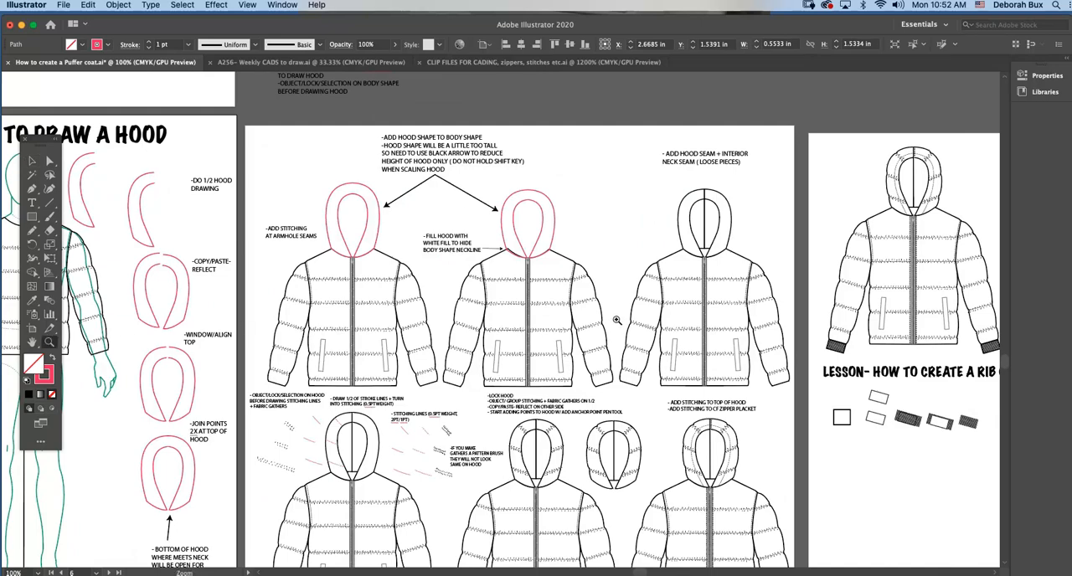
pyautogui.click(657, 311)
pyautogui.hscroll(-3, 281, 270)
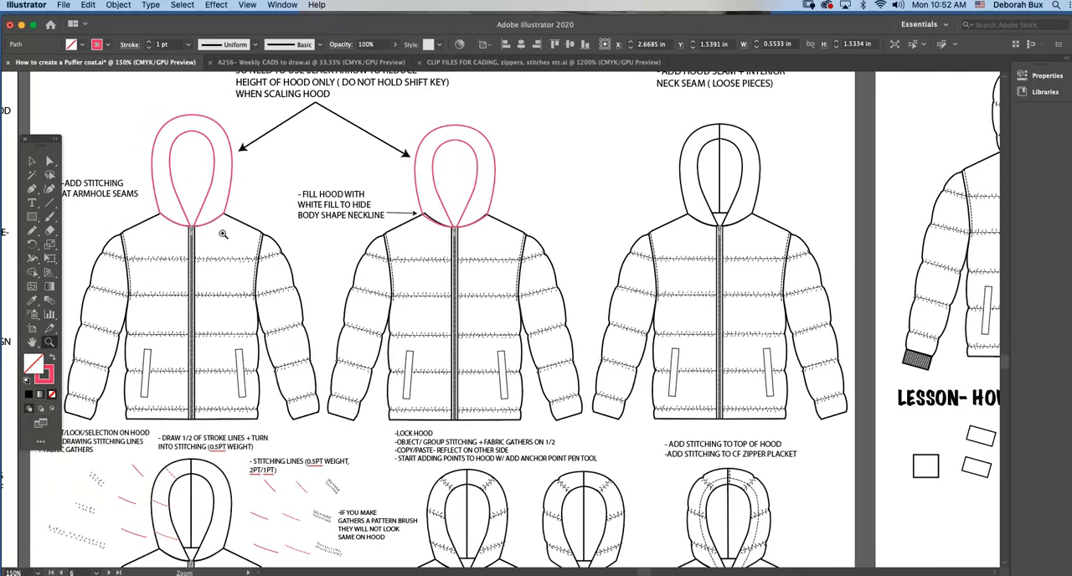
pyautogui.click(32, 160)
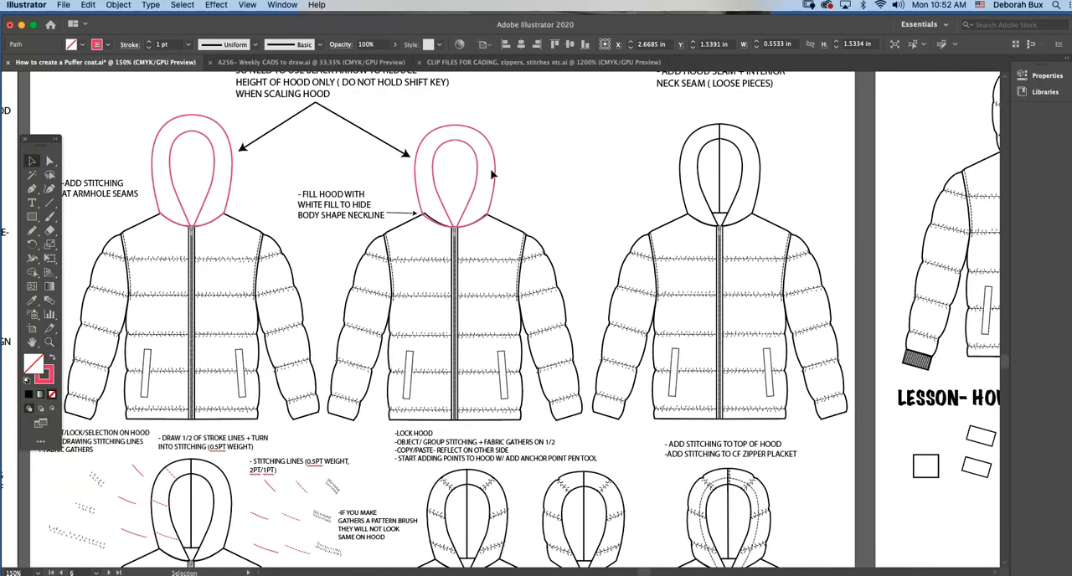
pyautogui.click(442, 153)
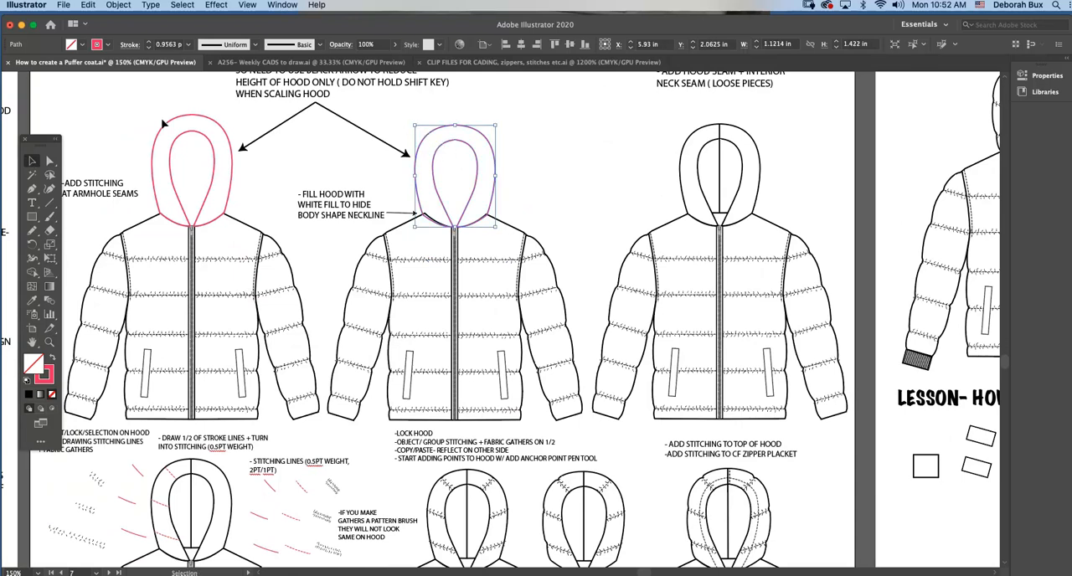
# Scale the first jacket's hood to about 1.11 in wide and lower its top edge, reducing the height to suit the body.
pyautogui.click(188, 121)
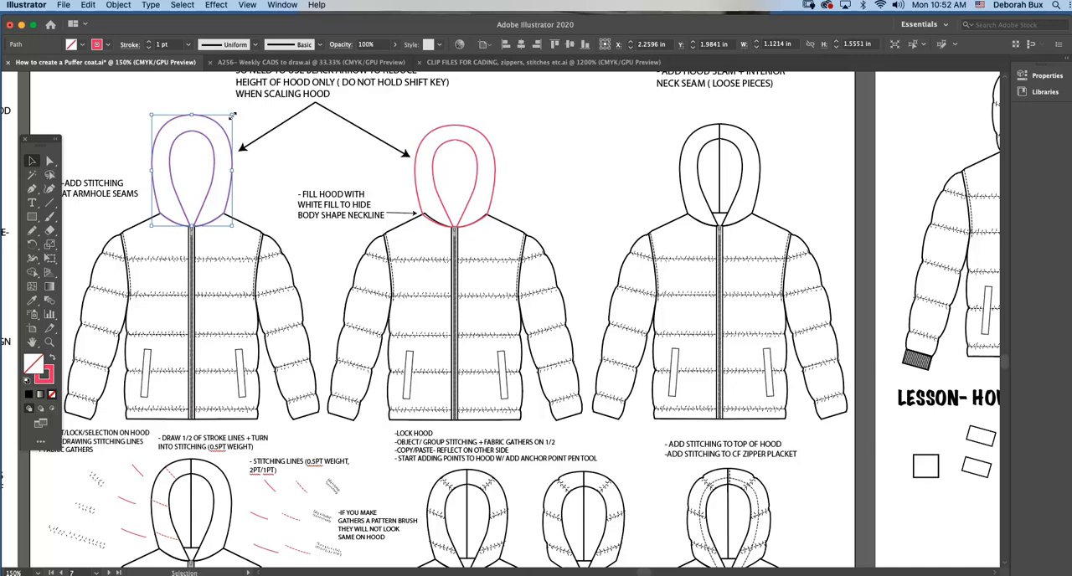
pyautogui.moveTo(233, 115); pyautogui.dragTo(192, 122)
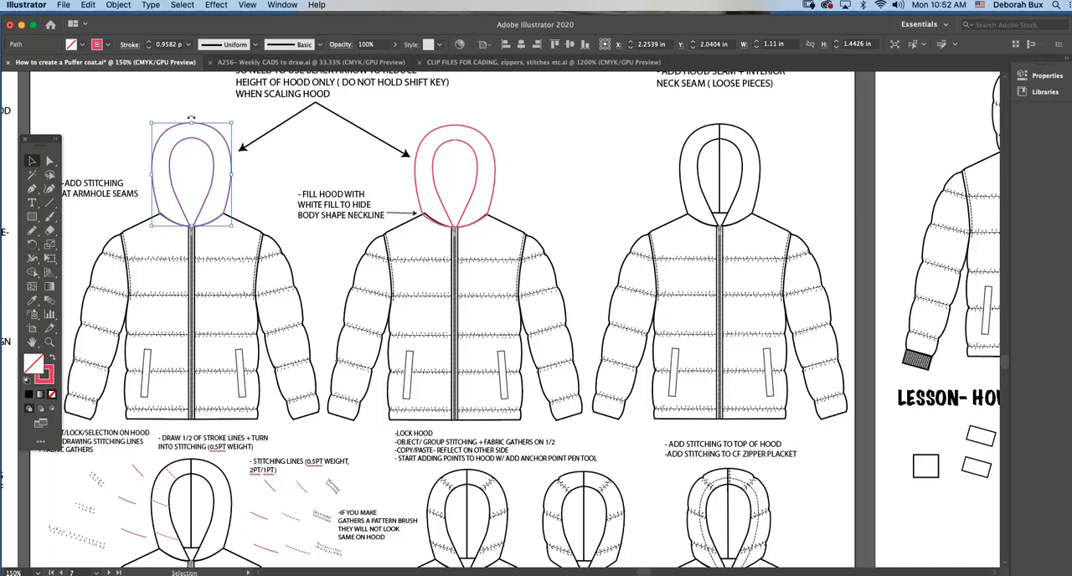
pyautogui.moveTo(192, 123); pyautogui.dragTo(193, 125)
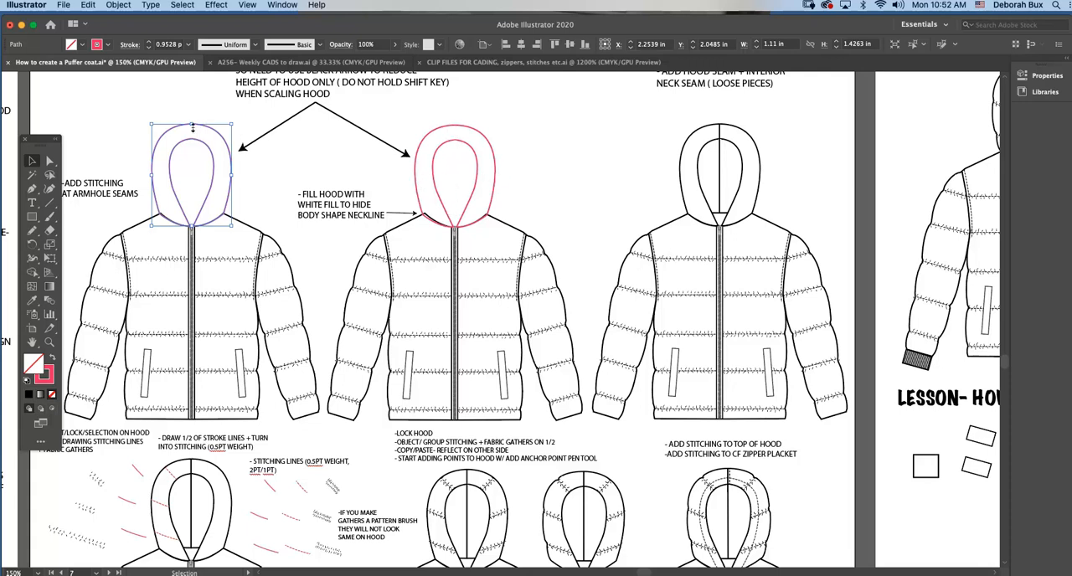
pyautogui.moveTo(193, 126); pyautogui.dragTo(192, 130)
pyautogui.click(271, 177)
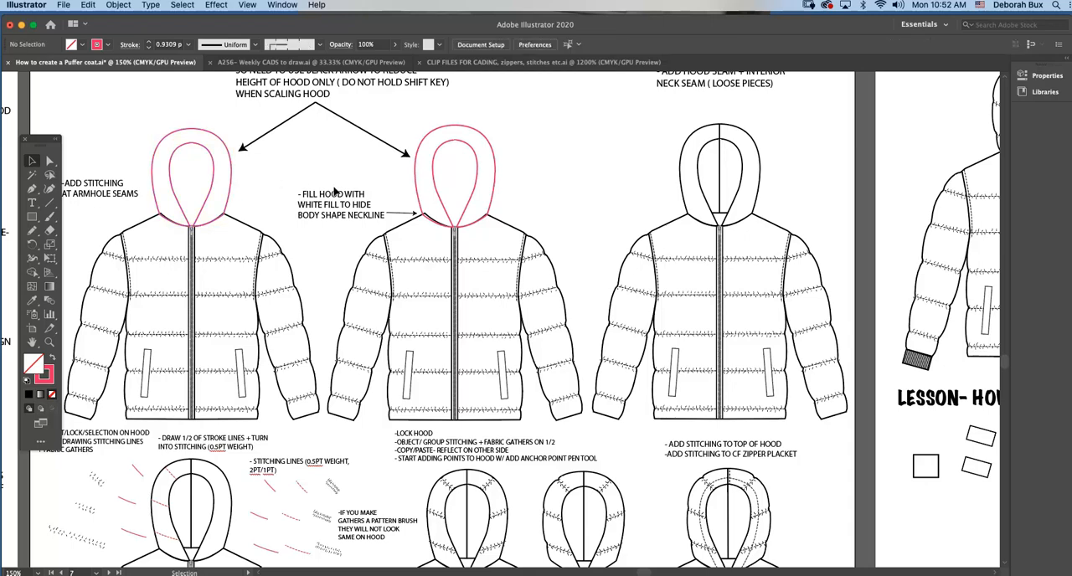
# Examine the third jacket's hood seam and interior neck seam, drawn as loose pieces, at closer range.
pyautogui.hscroll(-3, 283, 216)
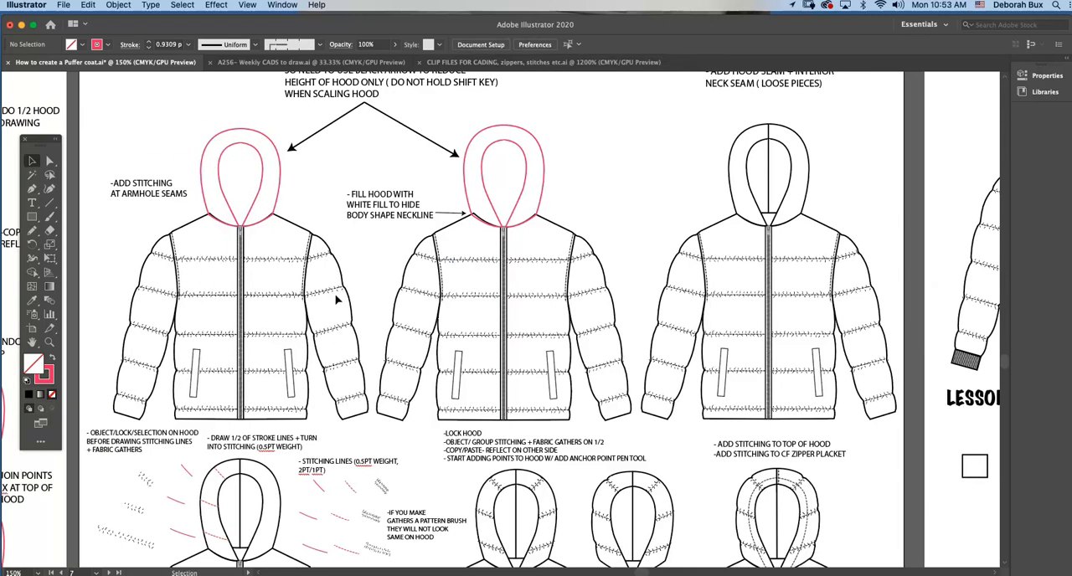
pyautogui.hscroll(2, 377, 318)
pyautogui.hscroll(9, 485, 222)
pyautogui.scroll(3, 520, 224)
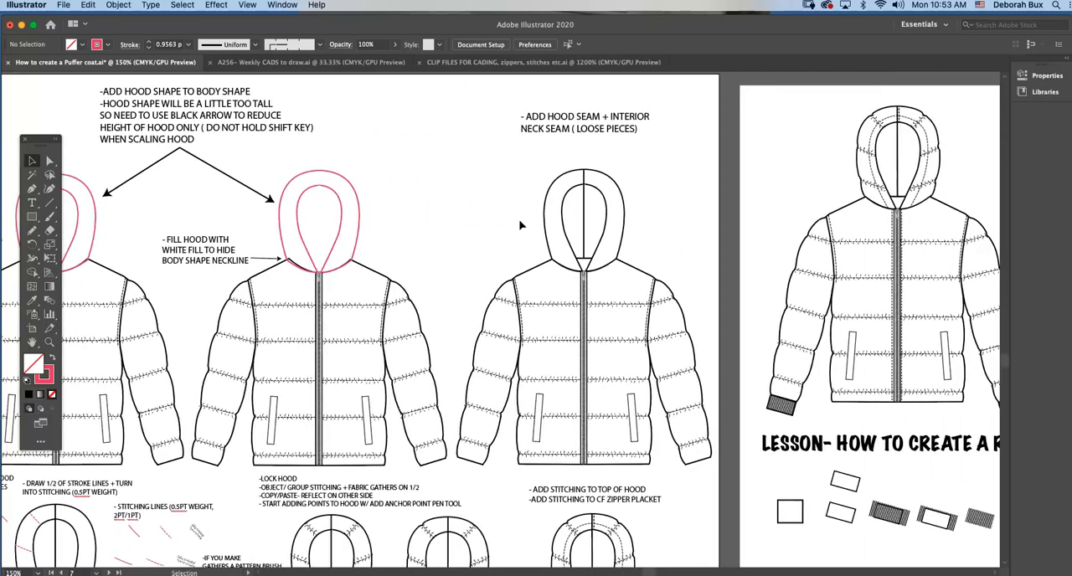
pyautogui.hscroll(7, 520, 224)
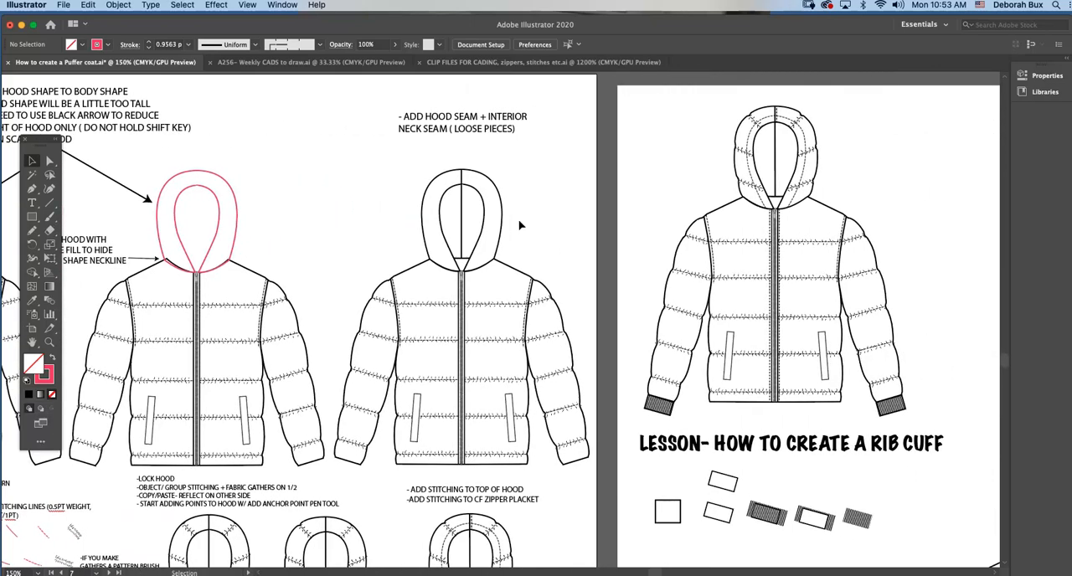
pyautogui.click(461, 209)
pyautogui.press('Delete')
pyautogui.click(48, 341)
pyautogui.click(559, 252)
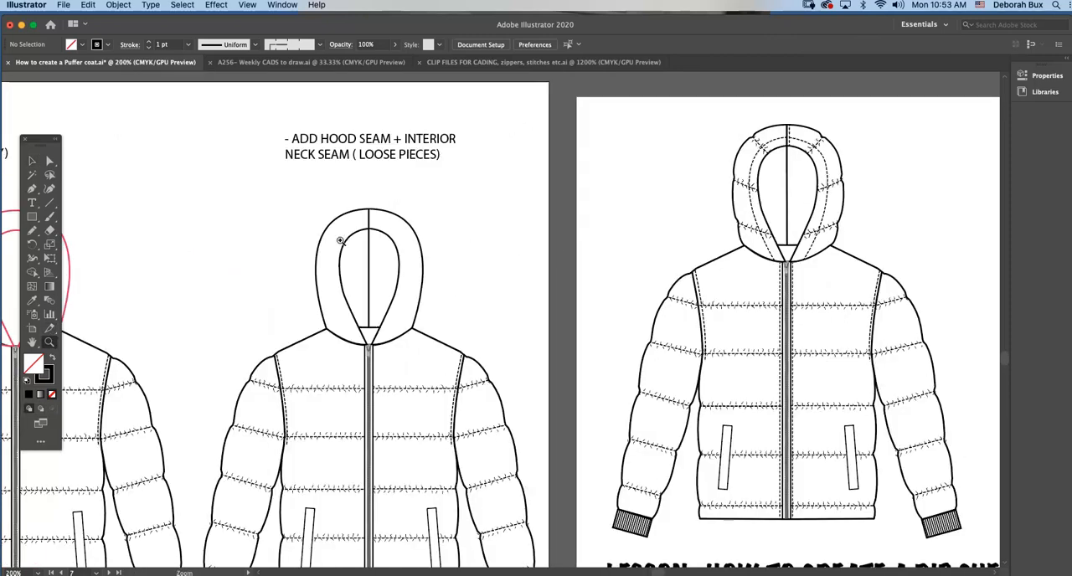
# Move the third jacket's vertical hood seam out beside the hood, check its end anchors, and undo the move.
pyautogui.click(31, 163)
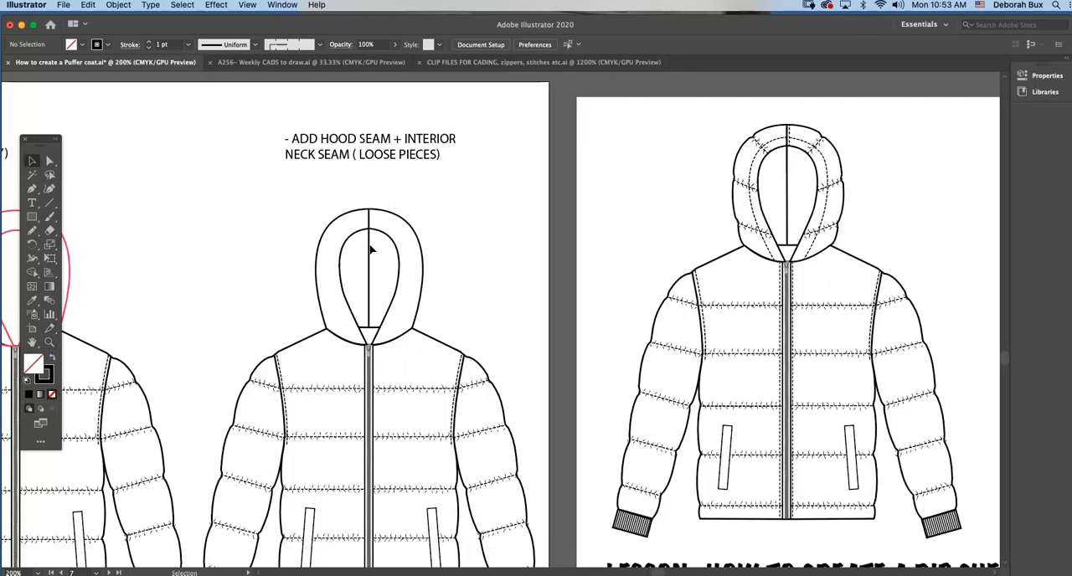
pyautogui.moveTo(372, 249); pyautogui.dragTo(477, 246)
pyautogui.click(504, 249)
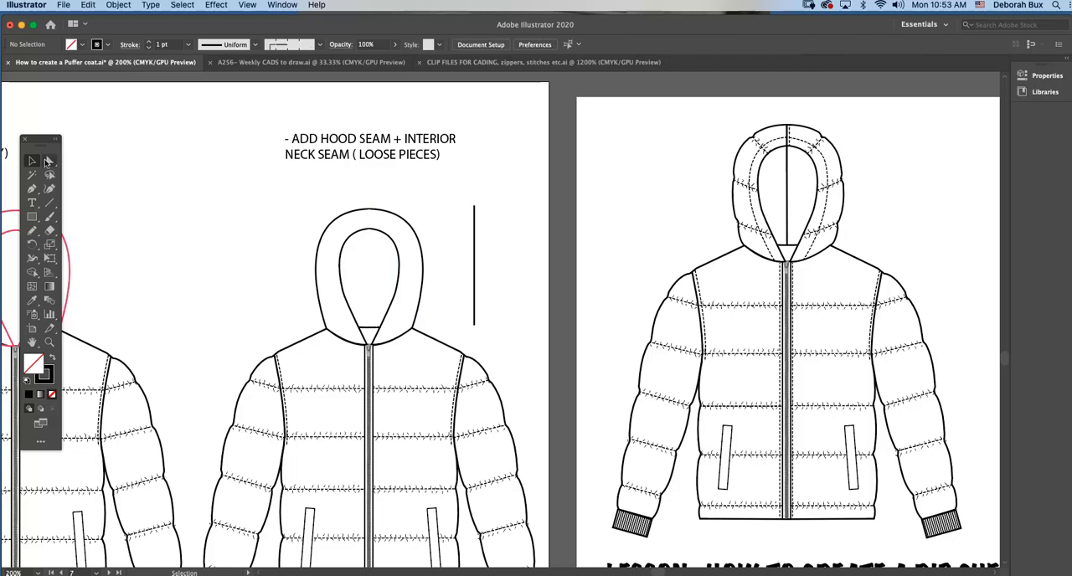
pyautogui.click(47, 161)
pyautogui.click(475, 224)
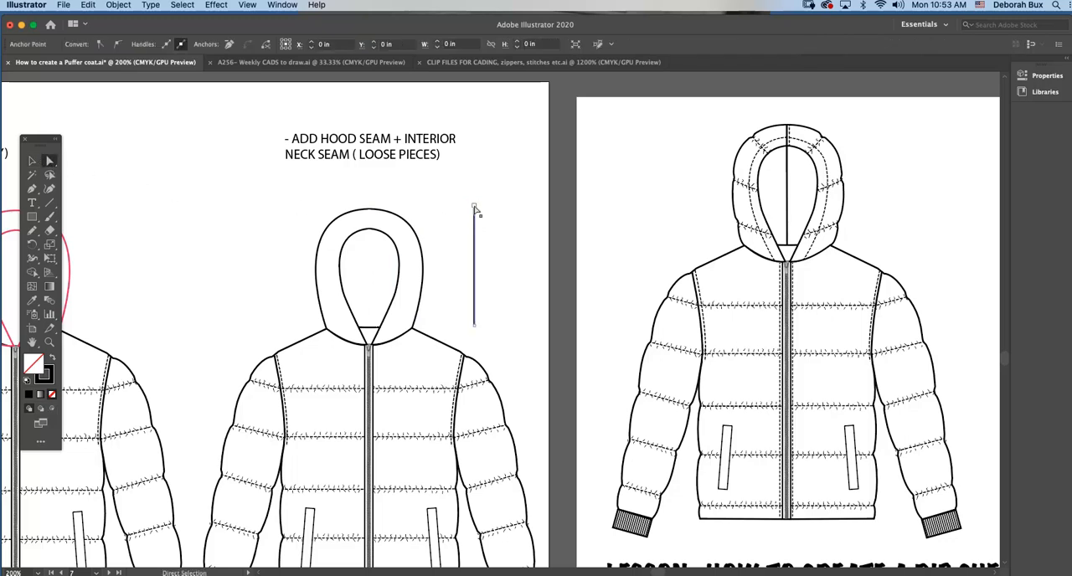
pyautogui.press('super+z')
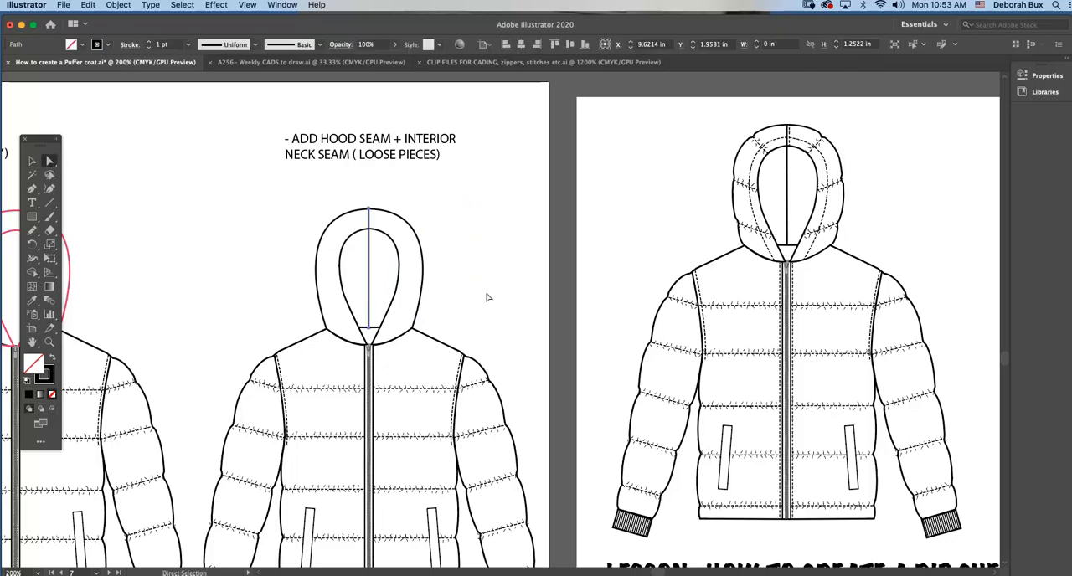
pyautogui.click(432, 203)
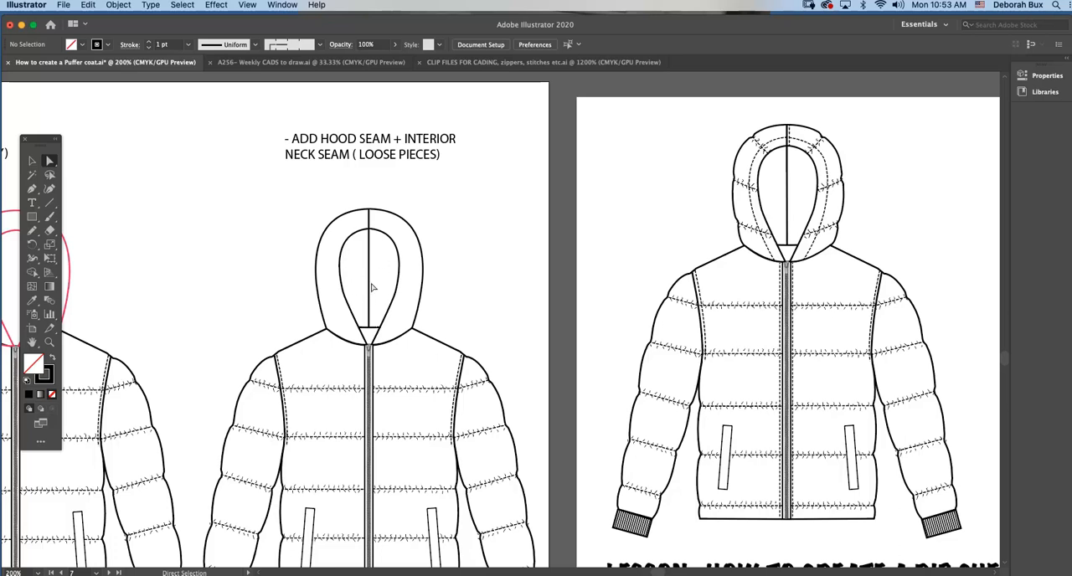
# Select the short interior neck seam at the base of the third jacket's hood opening and examine it up close.
pyautogui.scroll(-1, 372, 288)
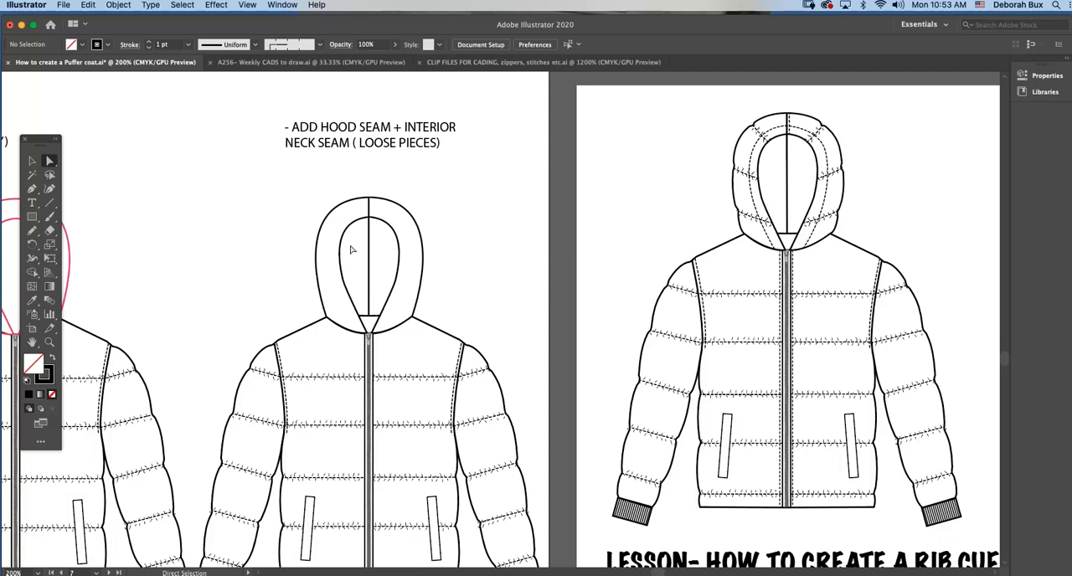
pyautogui.scroll(-5, 360, 251)
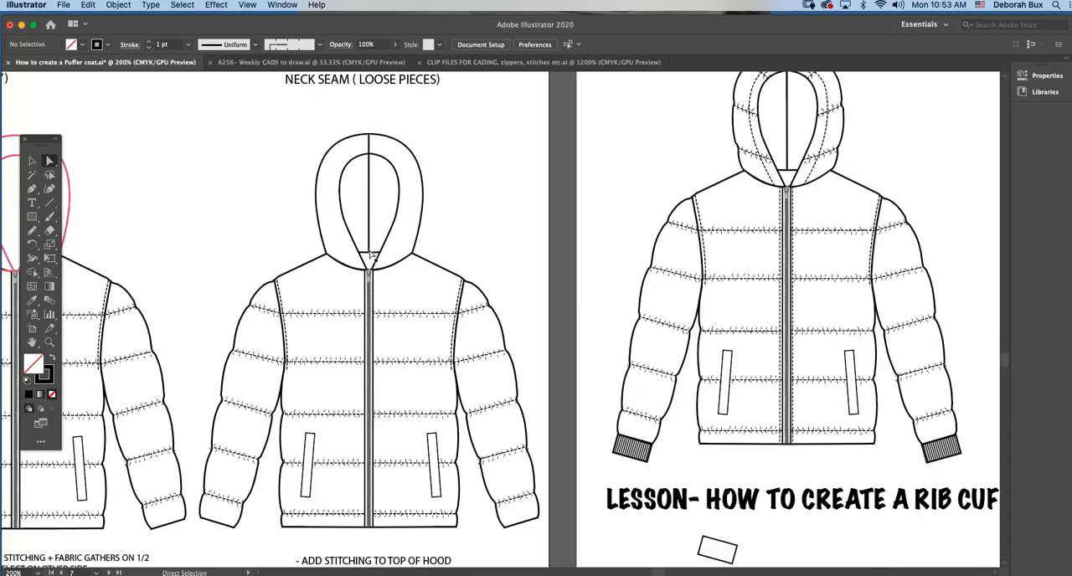
pyautogui.click(374, 255)
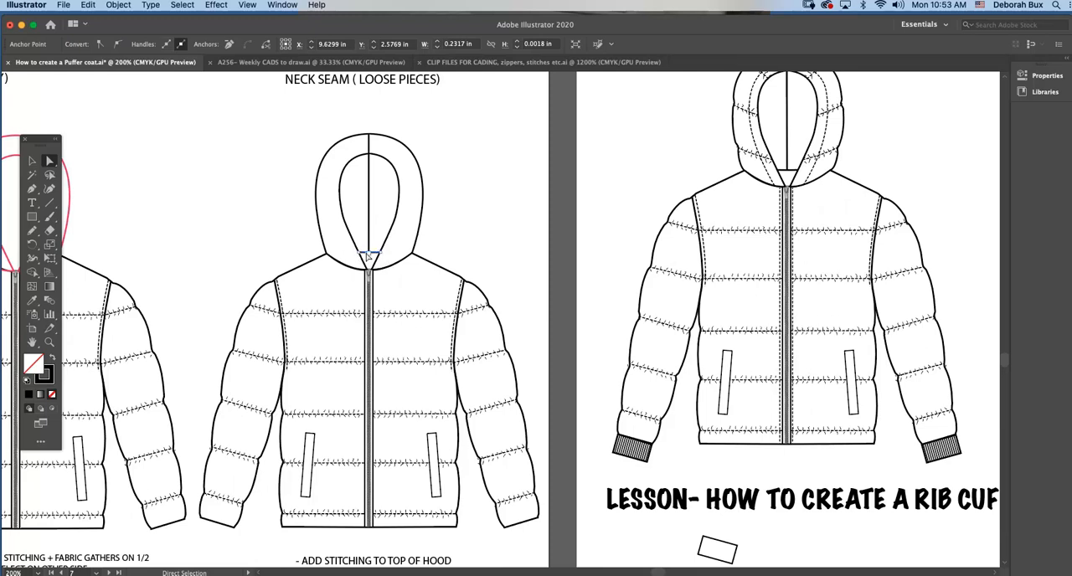
pyautogui.click(49, 342)
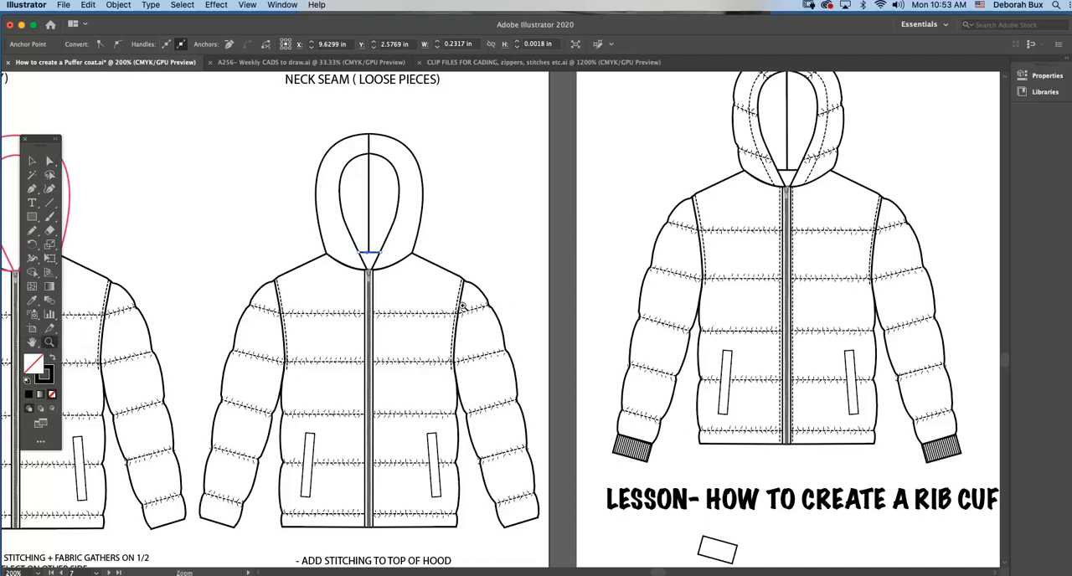
pyautogui.click(503, 300)
pyautogui.click(31, 160)
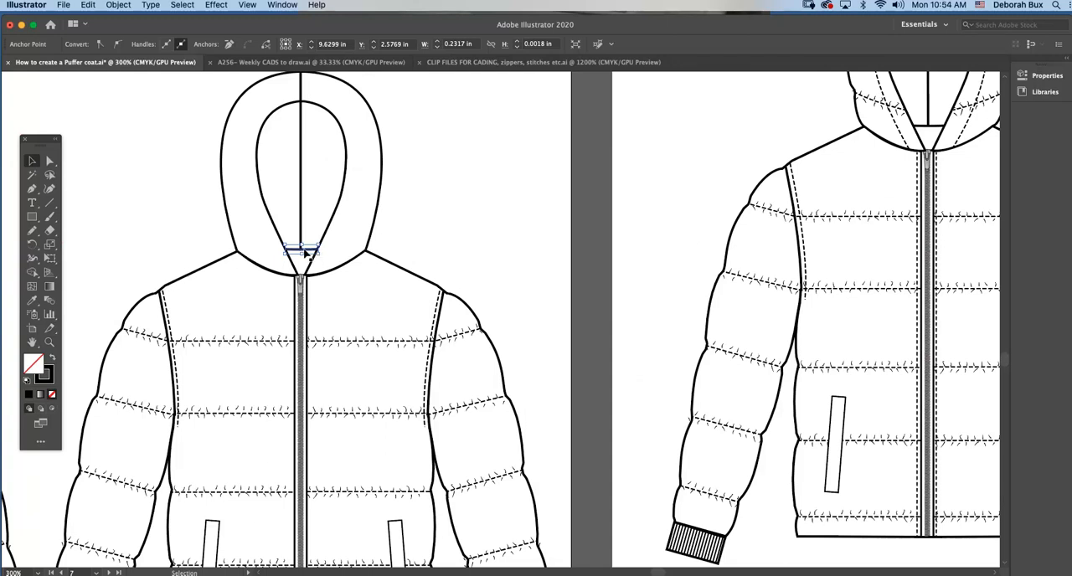
pyautogui.click(435, 206)
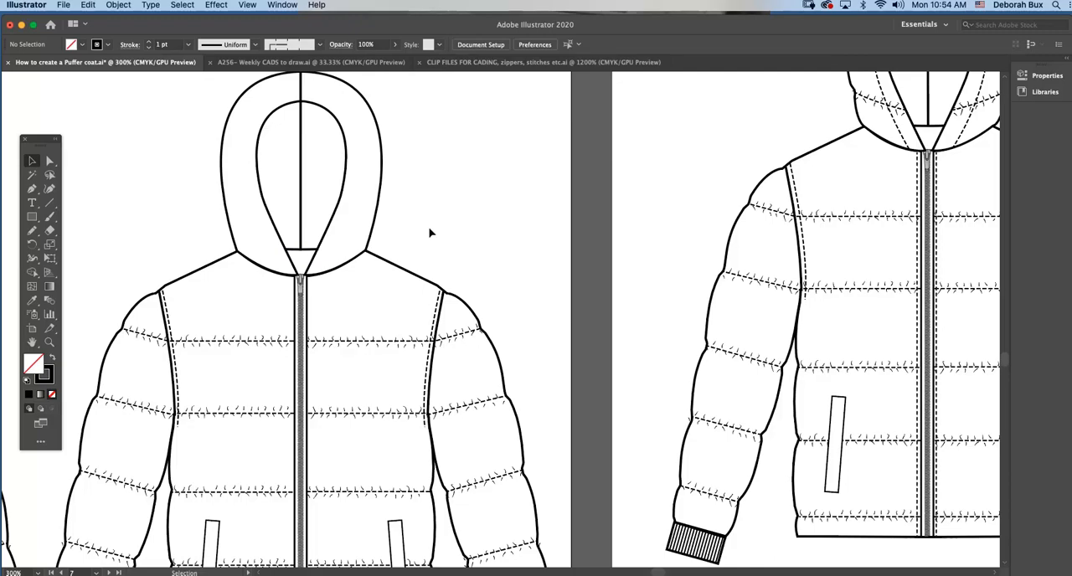
# Select the hood of the first jacket in the lower row and check the options for locking it.
pyautogui.press('super+minus')
pyautogui.press('super+minus')
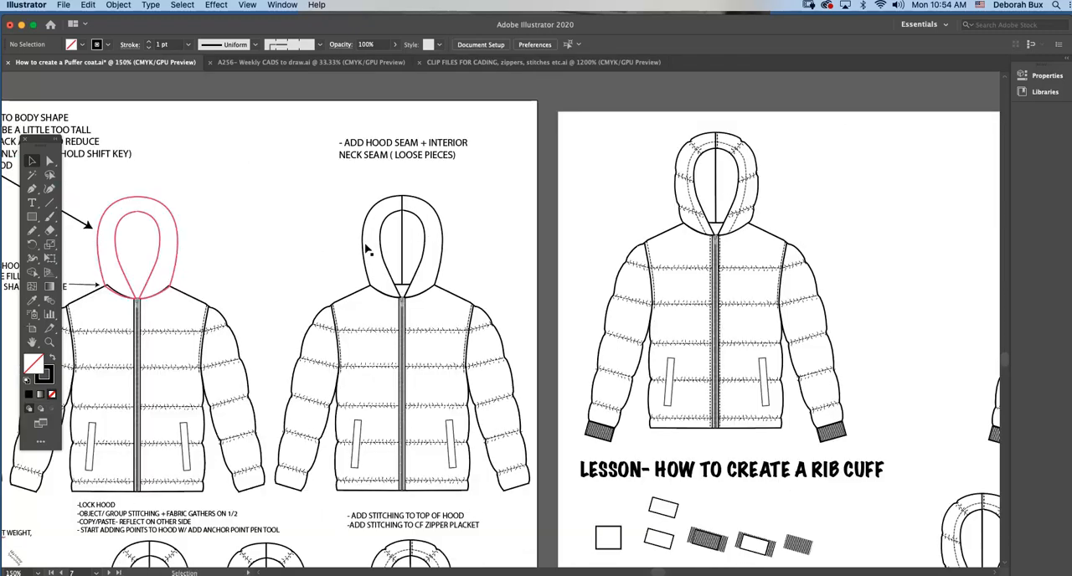
pyautogui.hscroll(-5, 371, 248)
pyautogui.hscroll(-5, 373, 248)
pyautogui.scroll(-5, 374, 248)
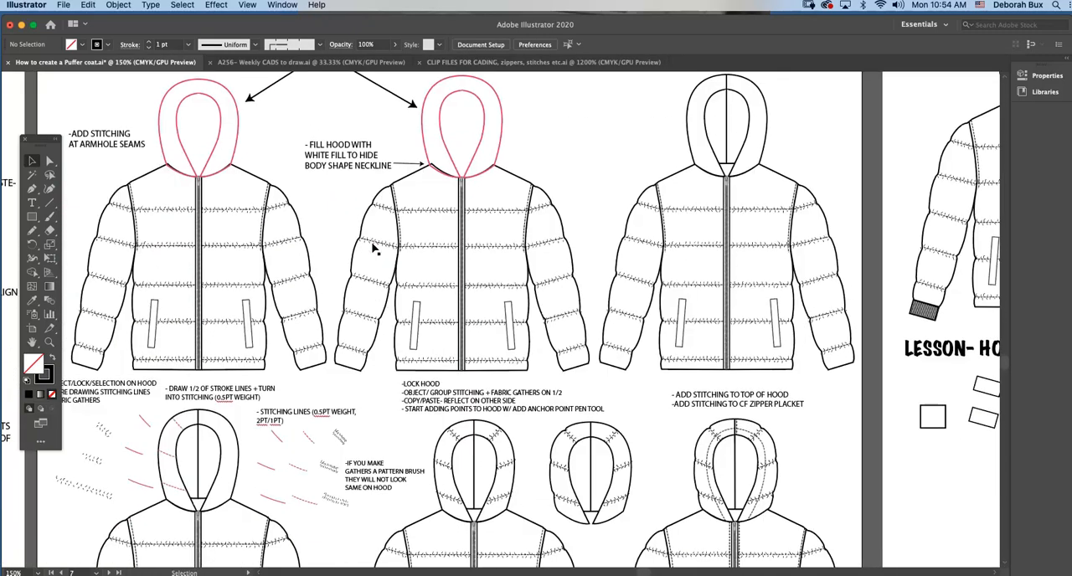
pyautogui.hscroll(-3, 374, 247)
pyautogui.scroll(-5, 373, 248)
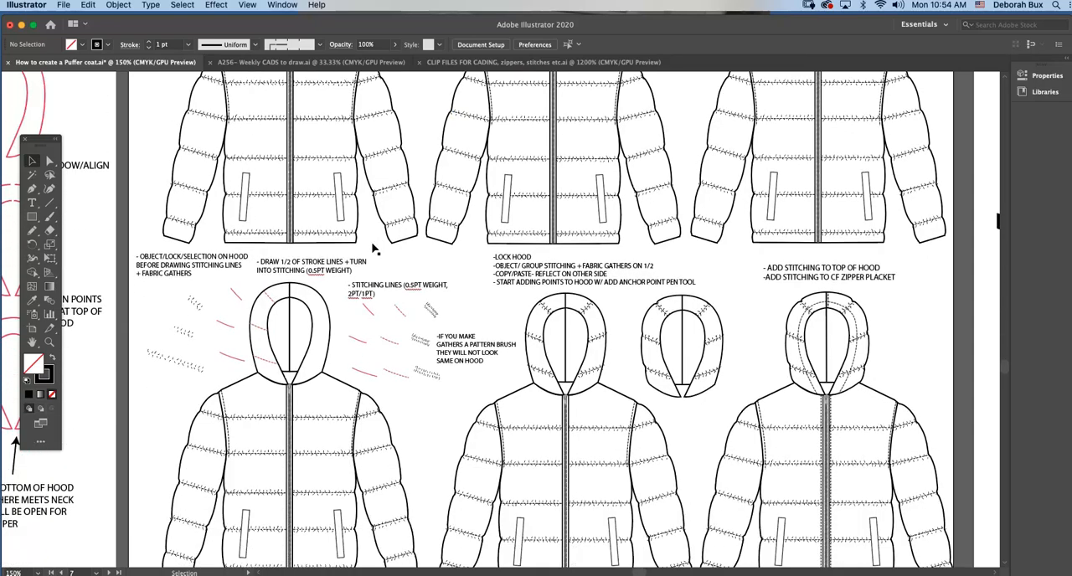
pyautogui.scroll(-1, 379, 248)
pyautogui.click(319, 236)
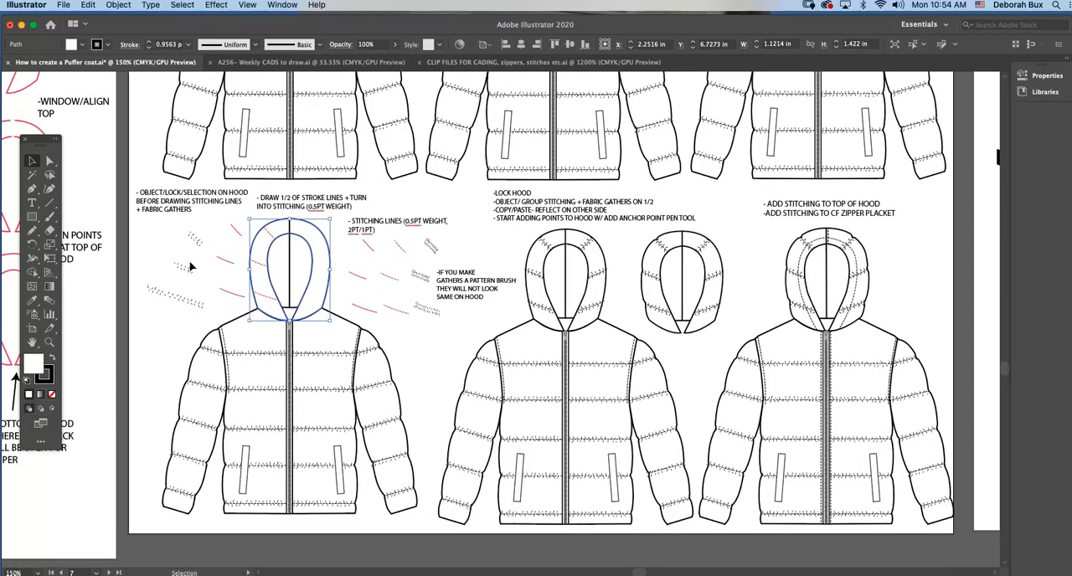
pyautogui.click(117, 5)
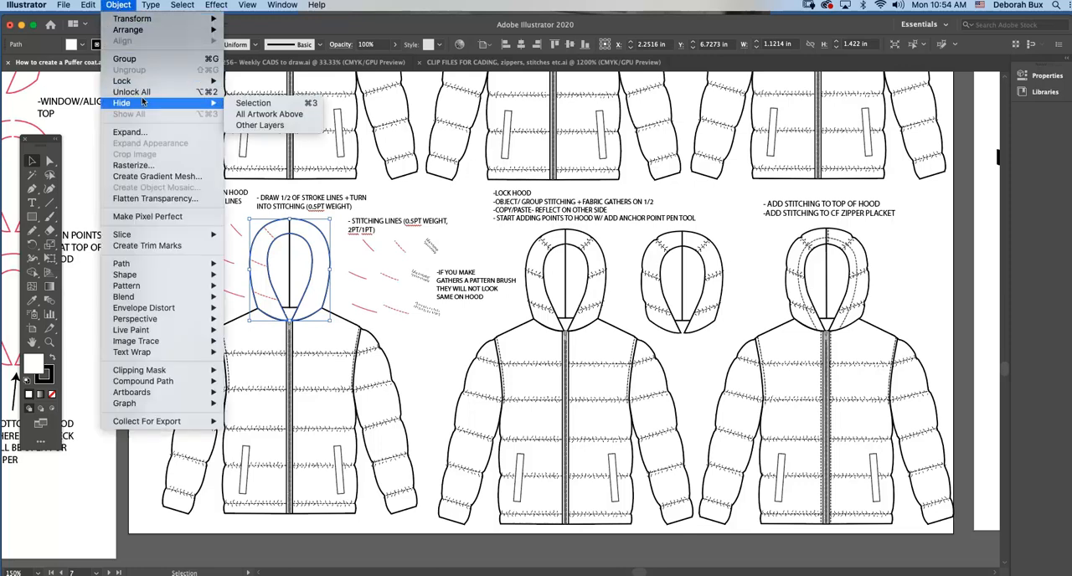
pyautogui.click(230, 300)
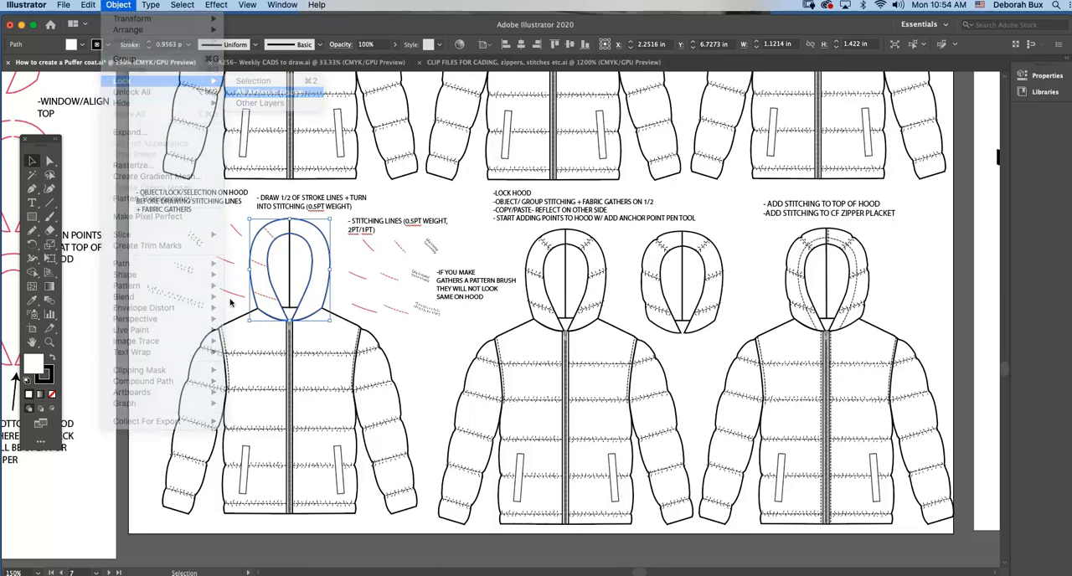
# Move the dashed stitching lines out beside the hood and place the solid red stroke lines on the hood's left half.
pyautogui.click(49, 343)
pyautogui.click(362, 314)
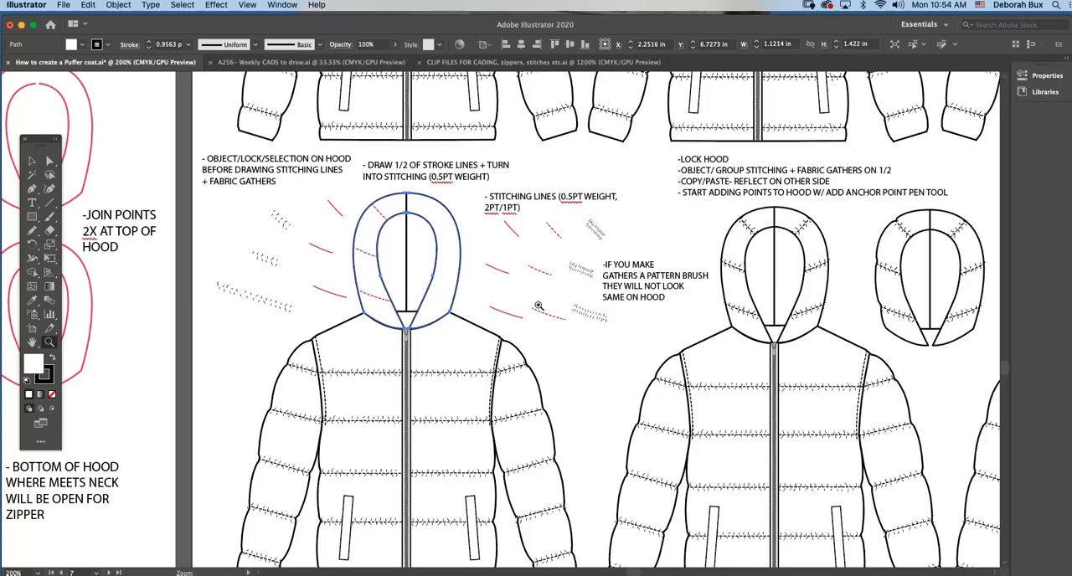
pyautogui.click(507, 288)
pyautogui.click(32, 161)
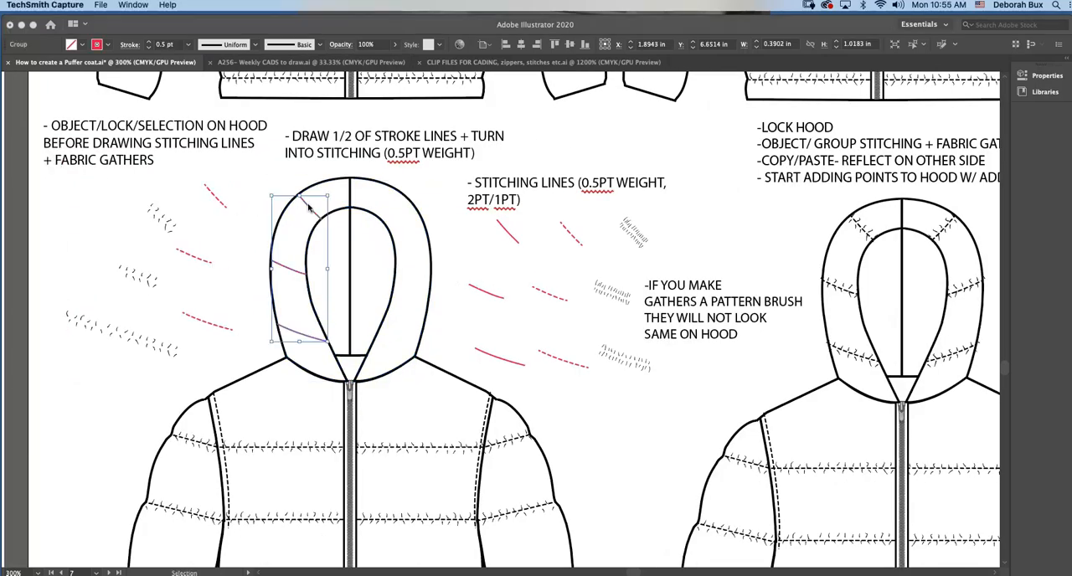
pyautogui.click(298, 170)
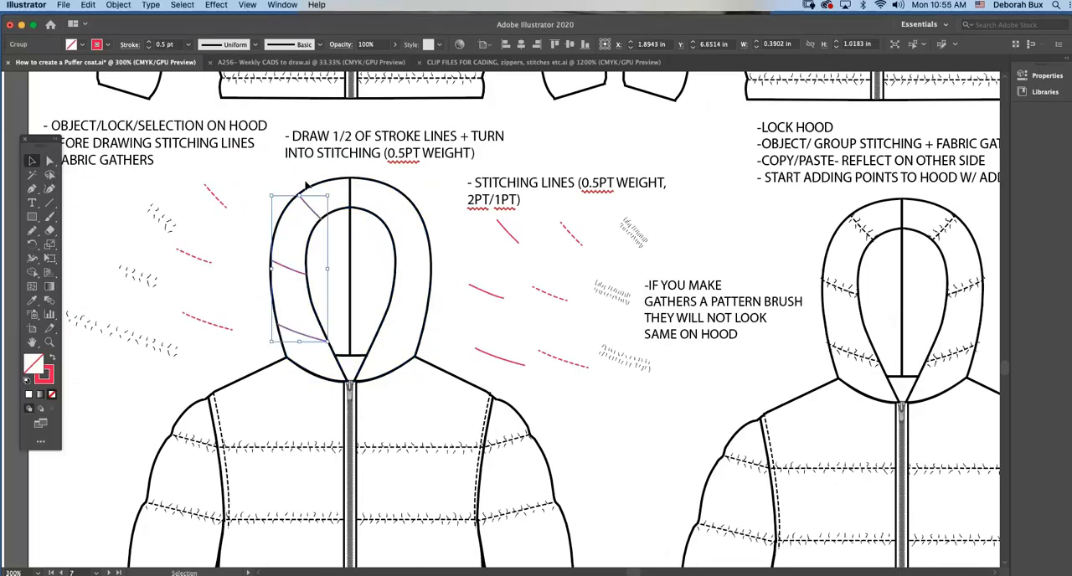
pyautogui.click(303, 195)
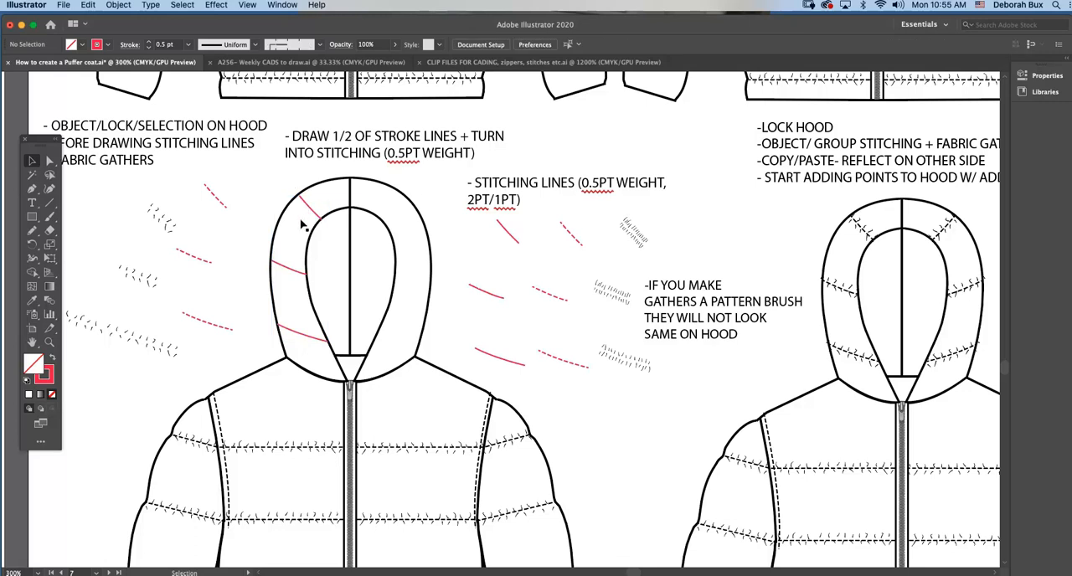
# Inspect the anchor points of the upper and middle red stroke lines on the hood, and clear the selection.
pyautogui.press('a')
pyautogui.click(307, 211)
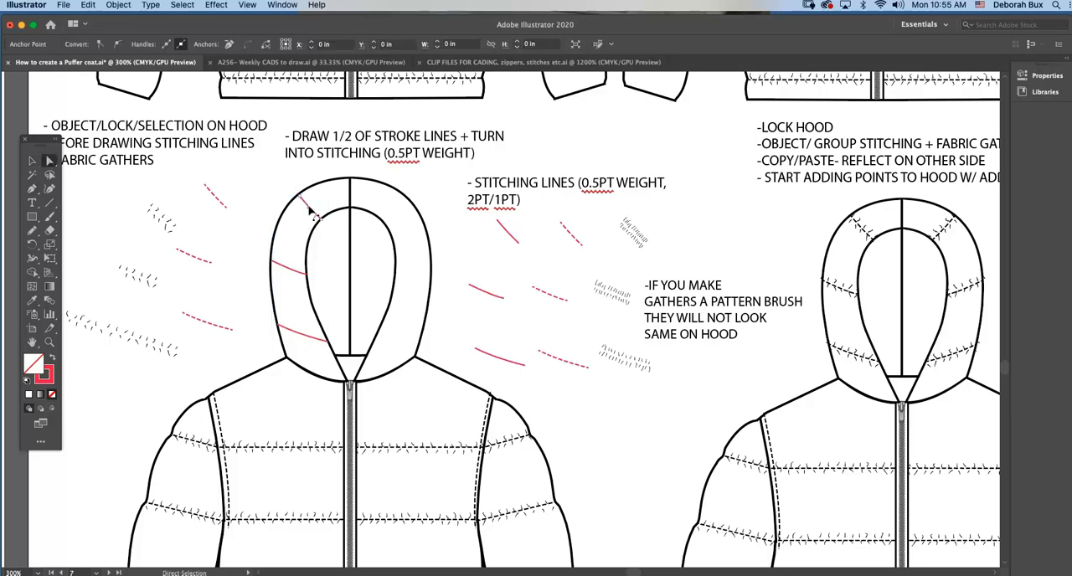
pyautogui.click(281, 269)
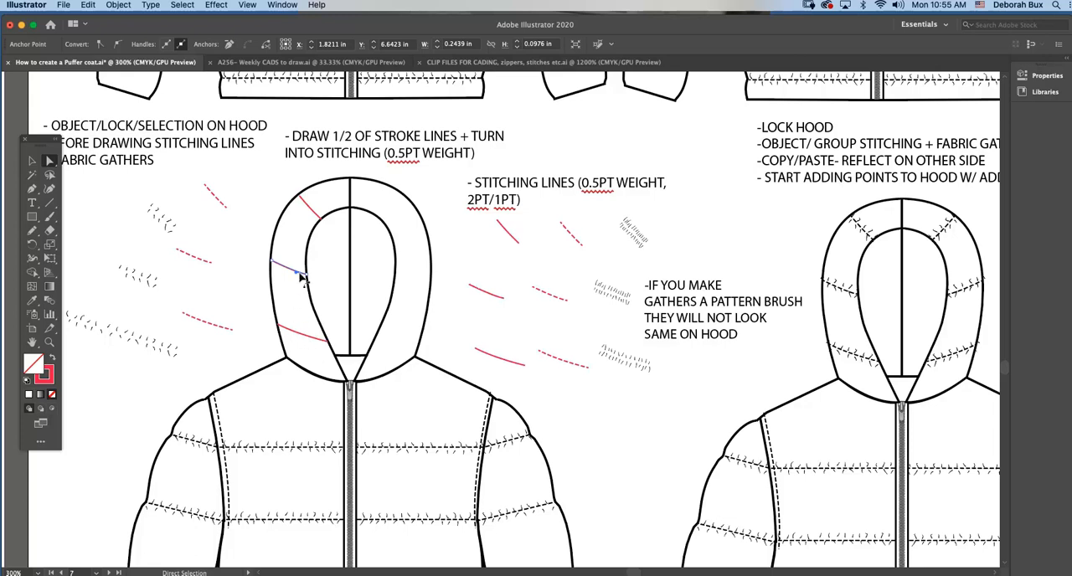
pyautogui.click(257, 236)
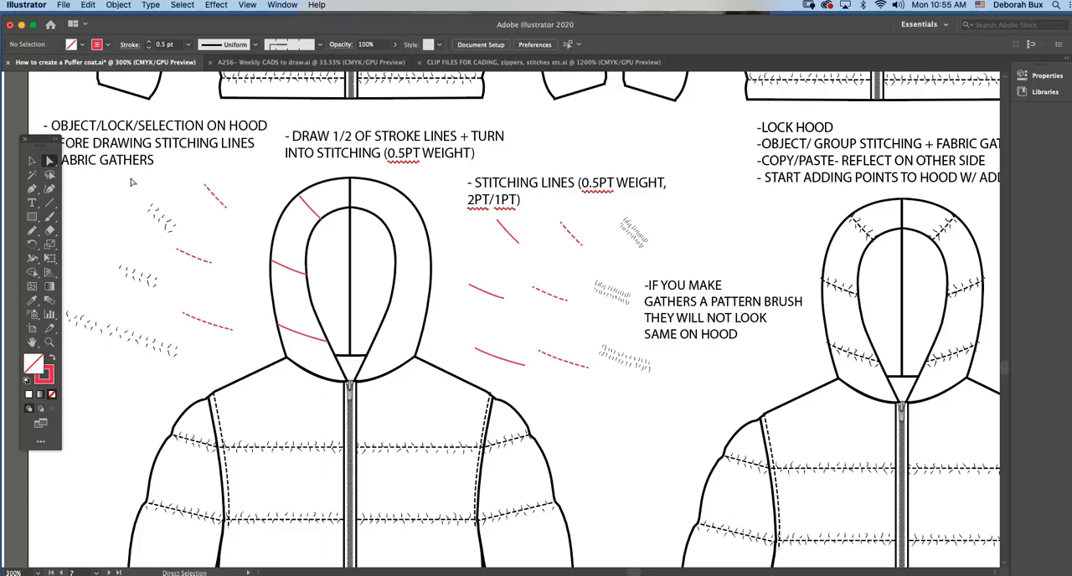
# Move the solid red lines out to the left of the hood and place the dashed stitching lines on its left half.
pyautogui.click(32, 160)
pyautogui.click(309, 212)
pyautogui.moveTo(310, 211); pyautogui.dragTo(258, 205)
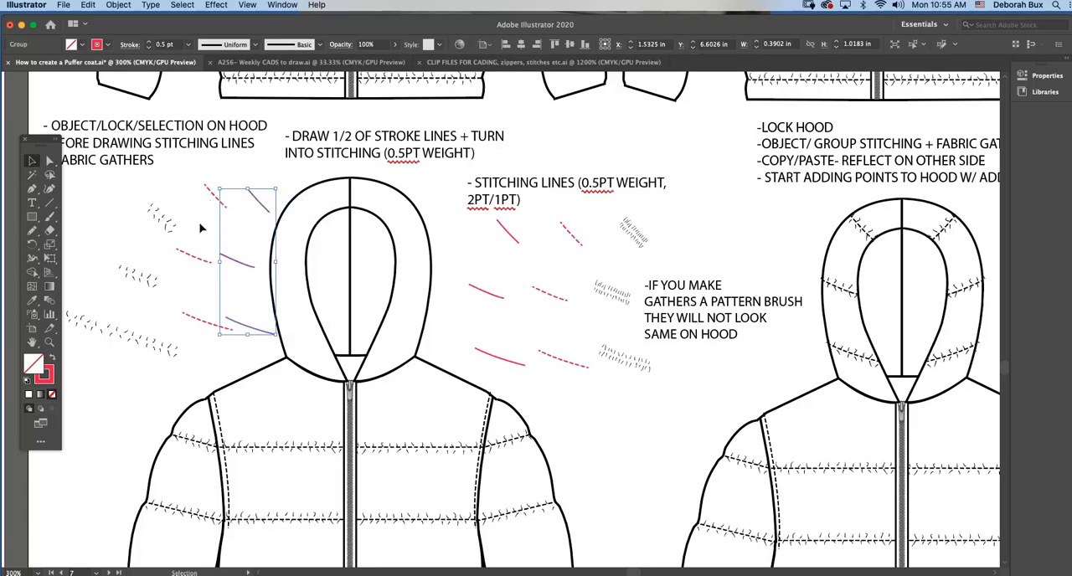
pyautogui.click(200, 228)
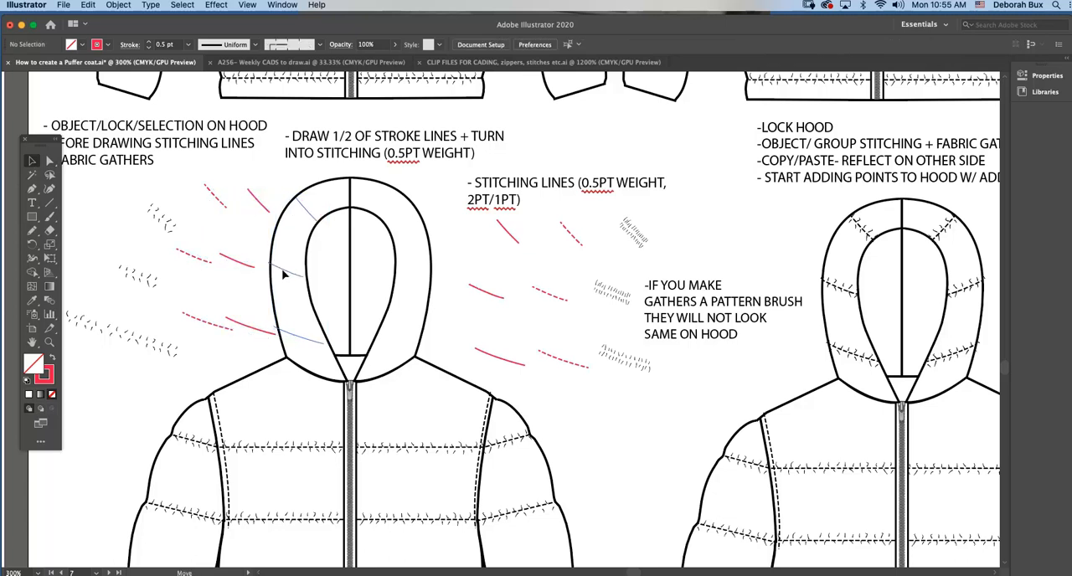
pyautogui.moveTo(285, 275); pyautogui.dragTo(286, 274)
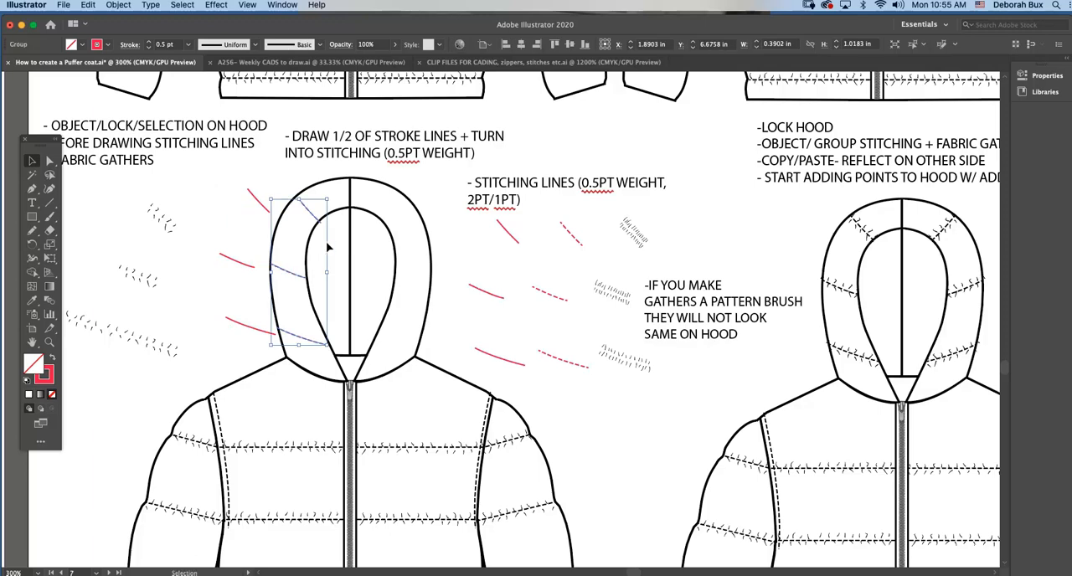
# Review the stroke weight and dash settings of the hood's stitching lines, and nudge the lines slightly to fit the hood.
pyautogui.click(282, 5)
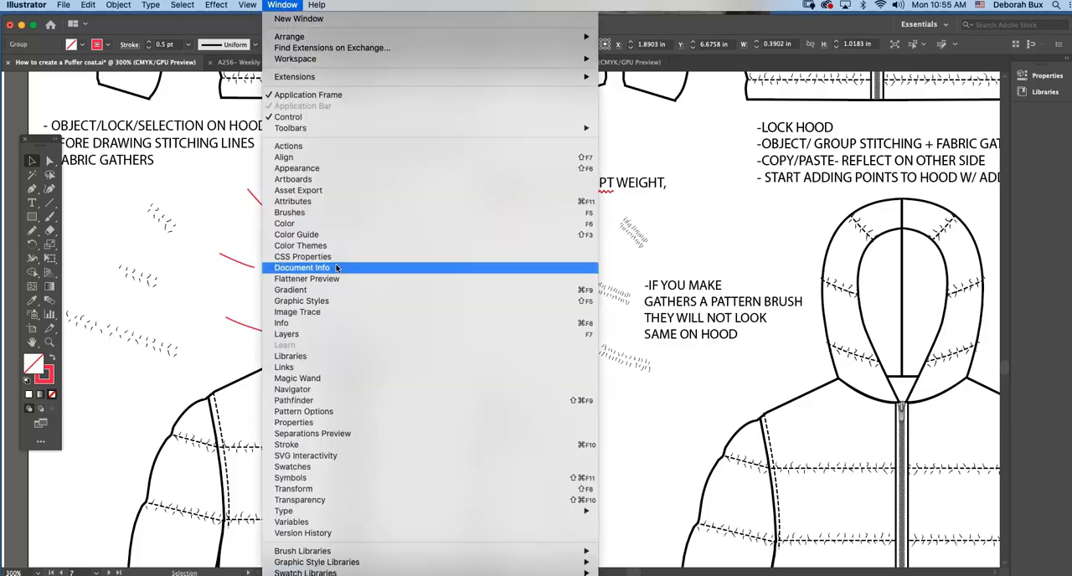
pyautogui.click(277, 365)
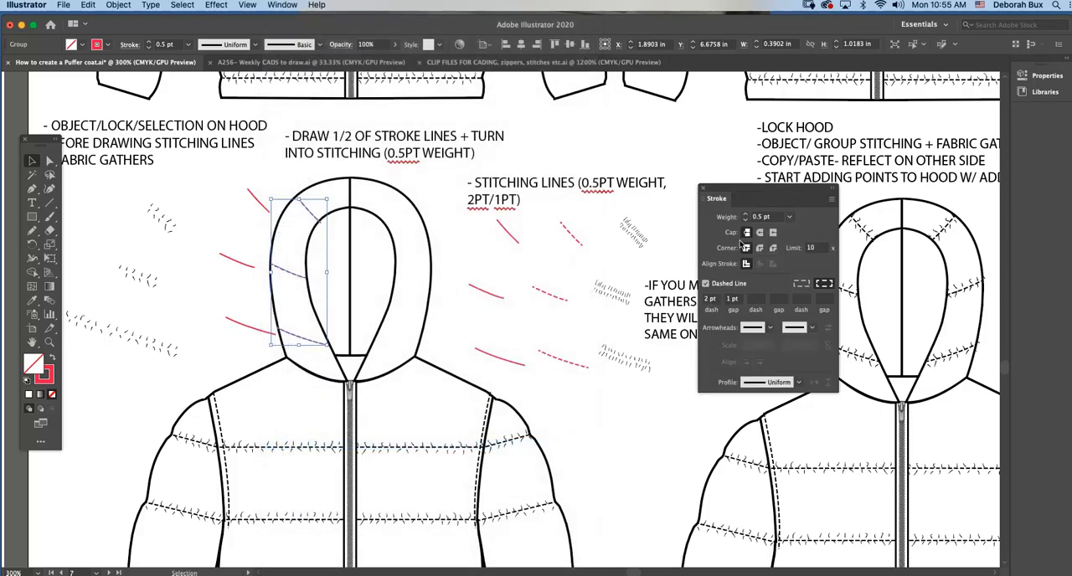
pyautogui.moveTo(739, 190); pyautogui.dragTo(558, 197)
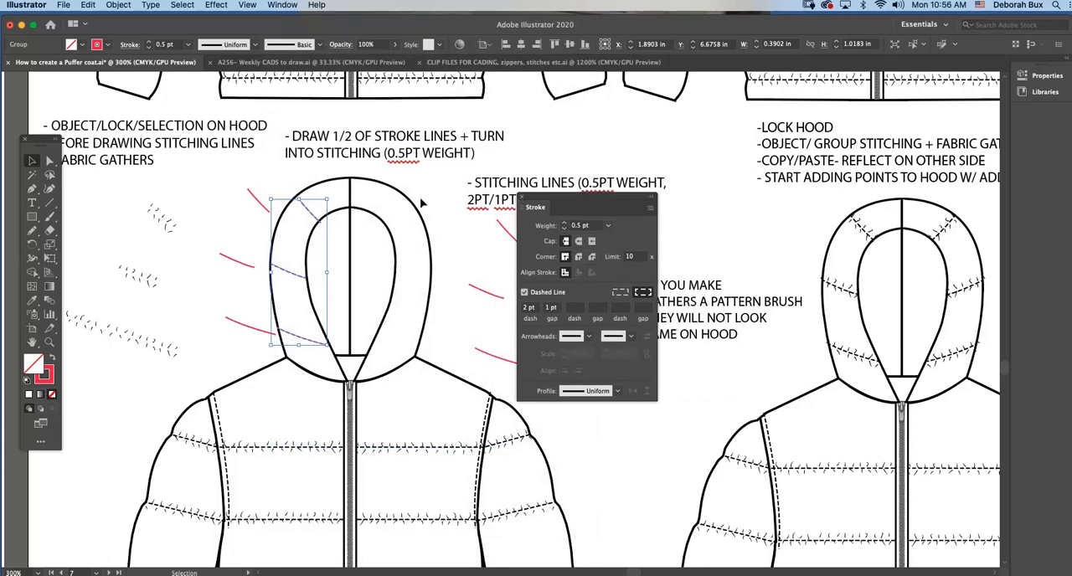
pyautogui.click(306, 211)
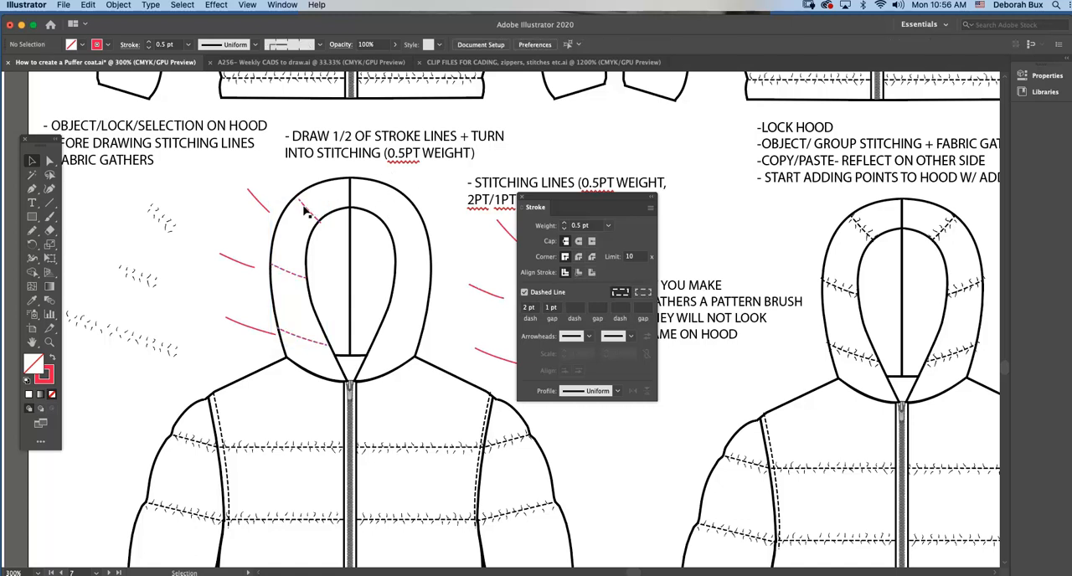
pyautogui.click(306, 209)
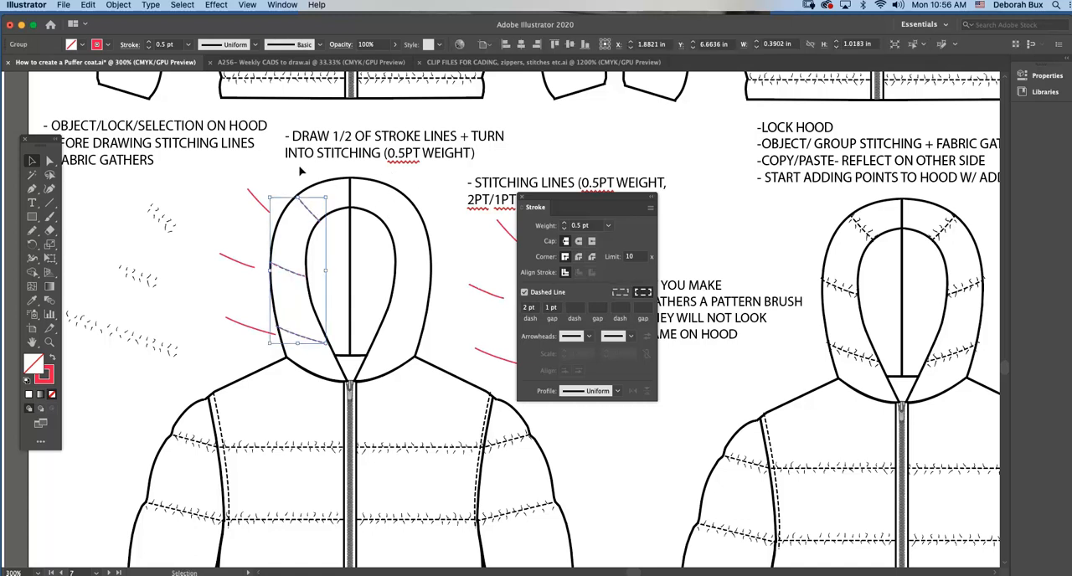
pyautogui.click(300, 171)
pyautogui.click(524, 198)
# Duplicate the fabric gathers from the jacket's upper left chest seam and place the copy over the hood's left side.
pyautogui.hscroll(-3, 490, 282)
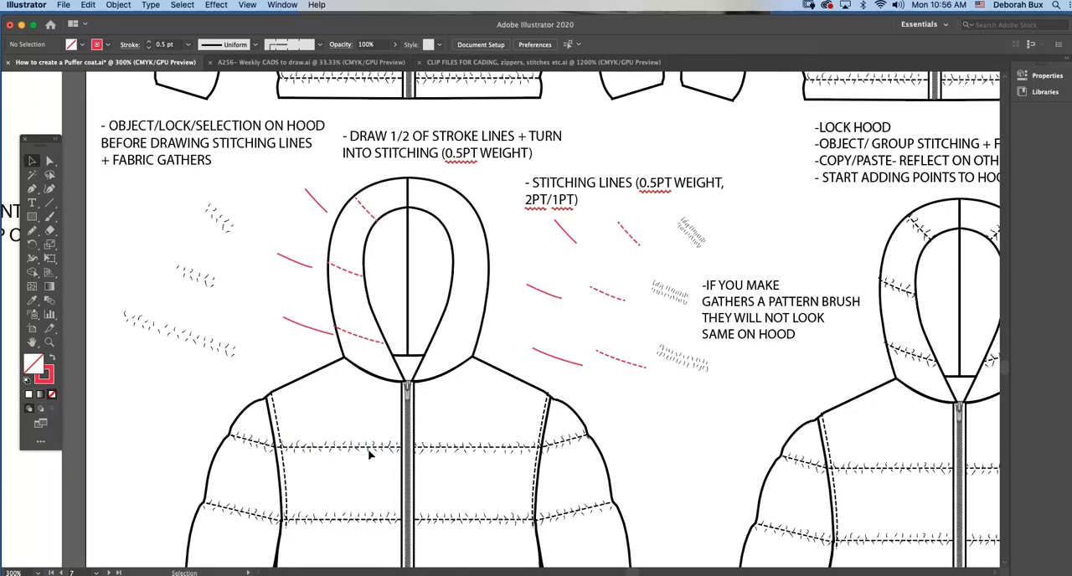
pyautogui.click(369, 452)
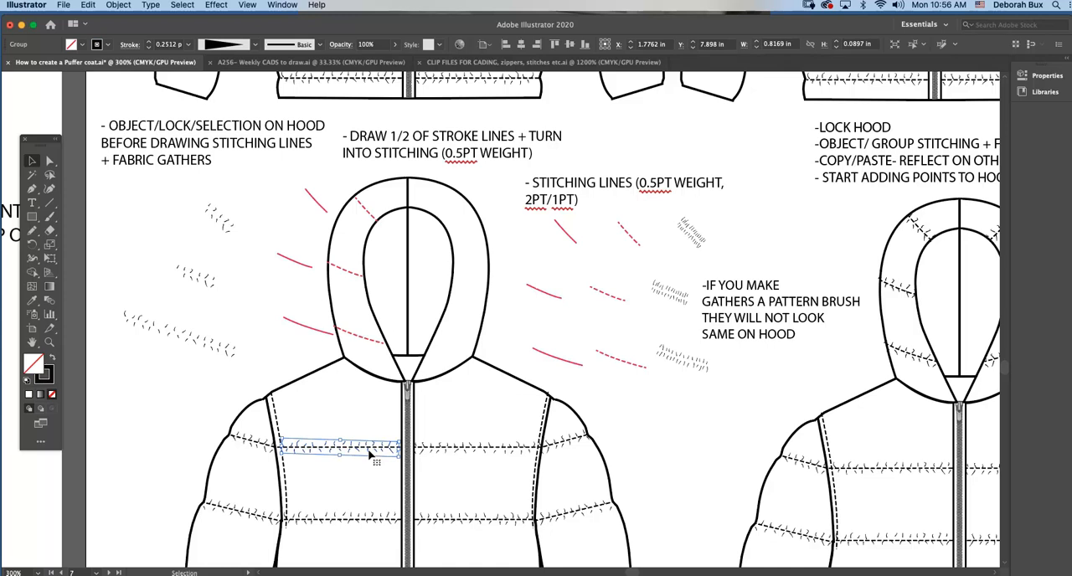
pyautogui.moveTo(369, 453); pyautogui.dragTo(226, 188)
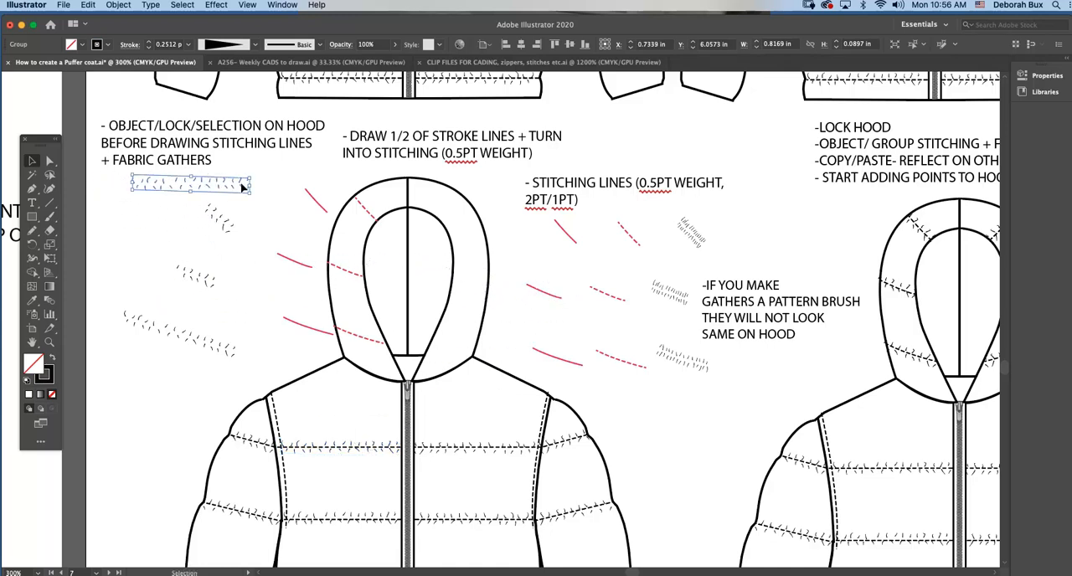
pyautogui.click(247, 177)
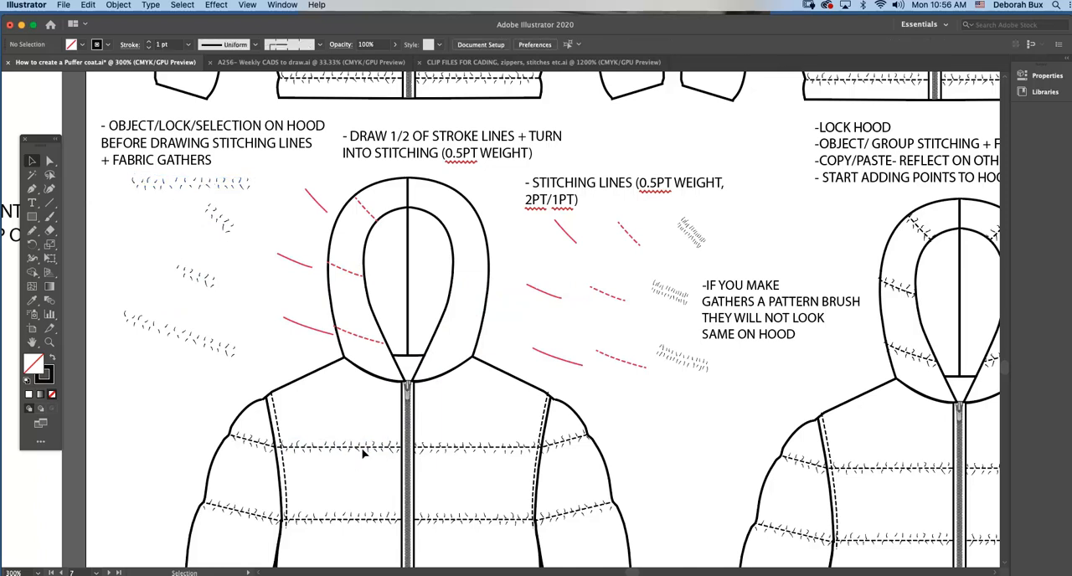
pyautogui.moveTo(125, 176); pyautogui.dragTo(260, 201)
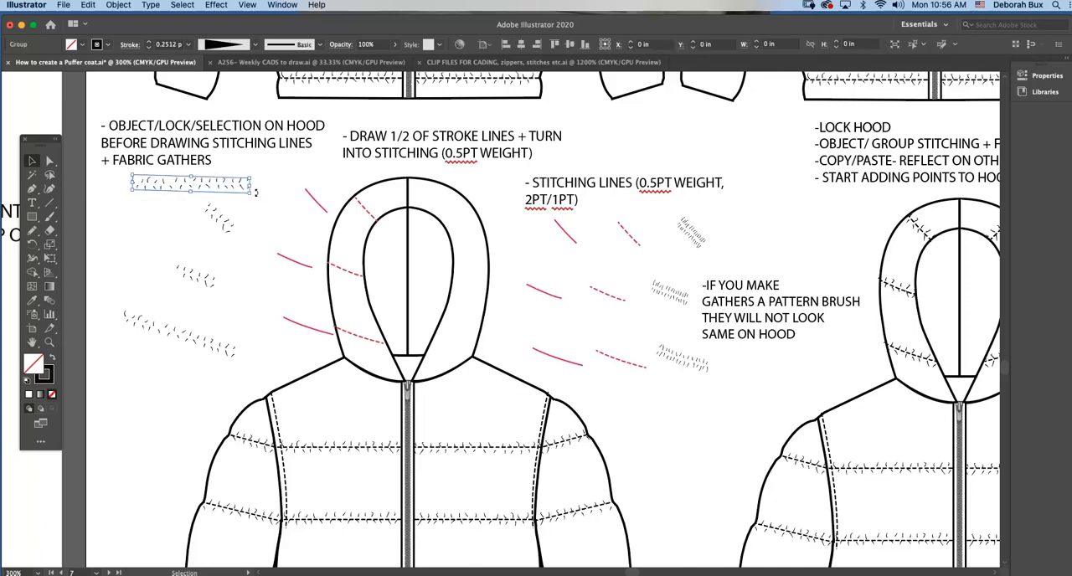
pyautogui.click(259, 173)
pyautogui.click(242, 190)
pyautogui.moveTo(242, 187); pyautogui.dragTo(378, 276)
# Move the copied gathers down to the hood's lowest dashed stitching line and rotate them to follow its slope.
pyautogui.click(49, 342)
pyautogui.click(494, 327)
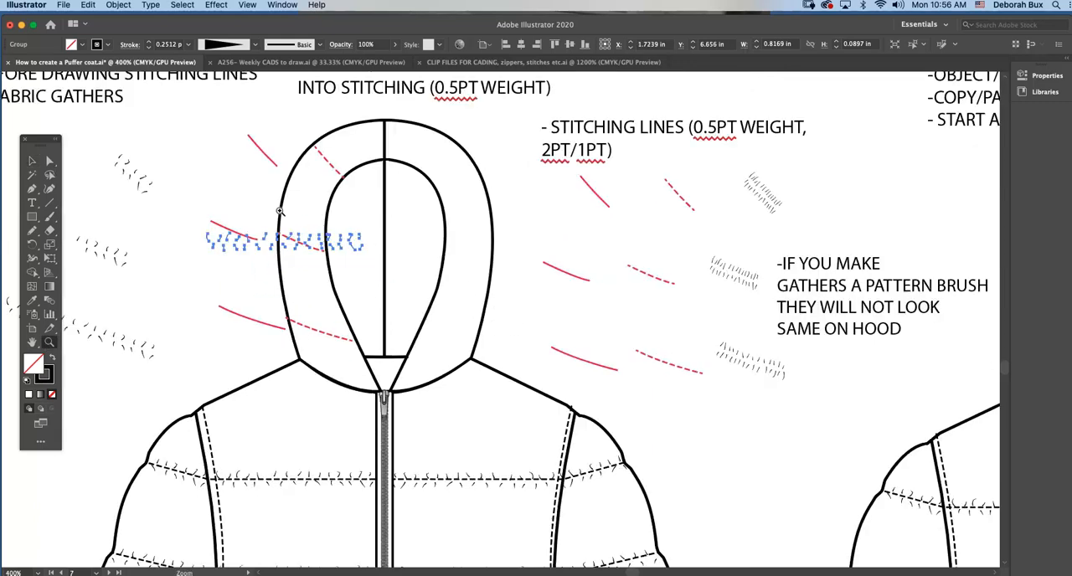
pyautogui.click(32, 160)
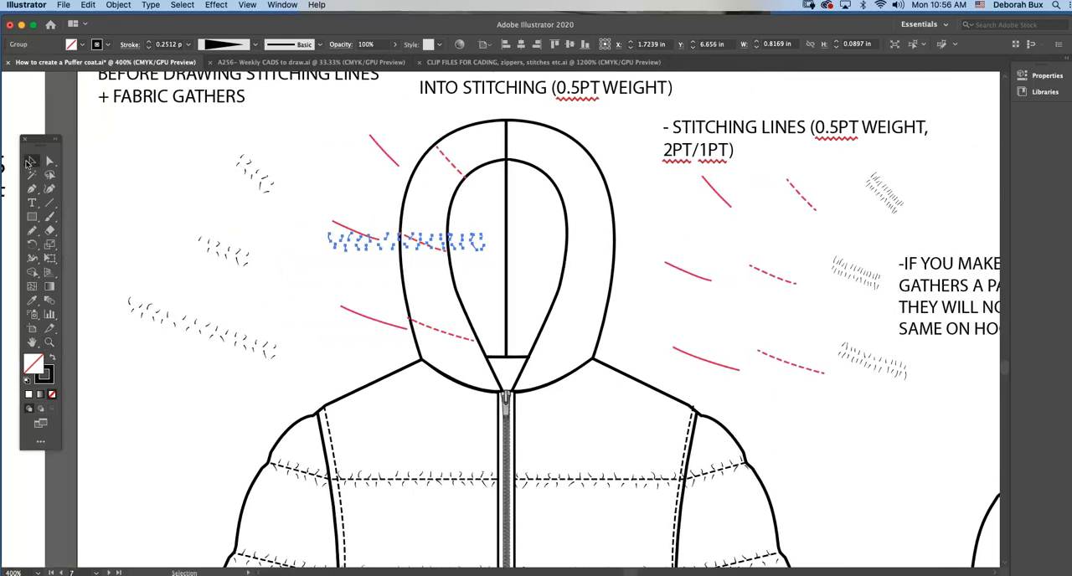
pyautogui.click(360, 238)
pyautogui.moveTo(361, 243); pyautogui.dragTo(367, 333)
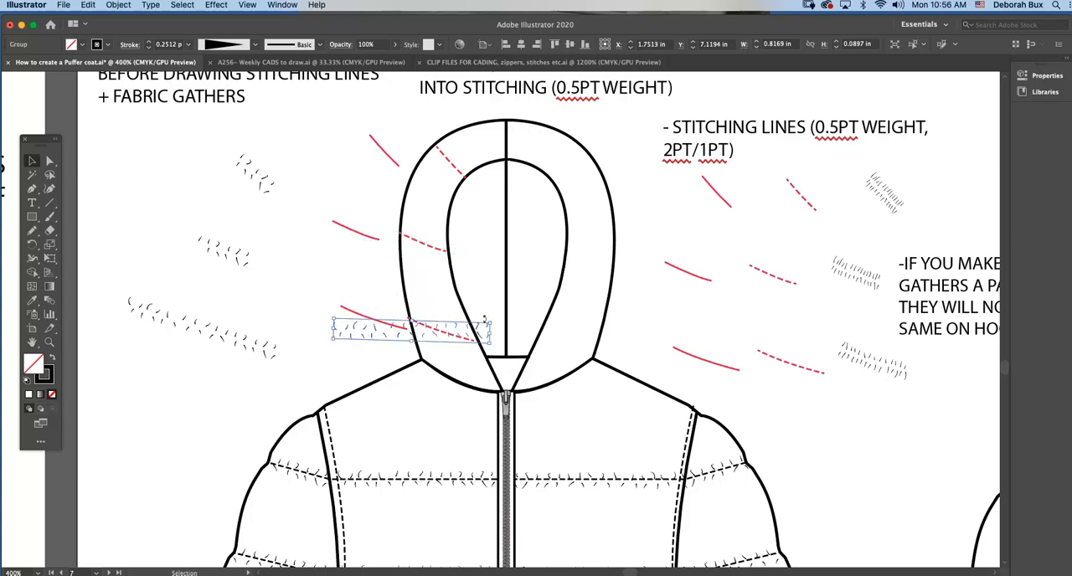
pyautogui.moveTo(493, 329); pyautogui.dragTo(418, 326)
# Move the solid red lines farther away from the hood and bring the copied gathers to the front.
pyautogui.moveTo(342, 232); pyautogui.dragTo(152, 212)
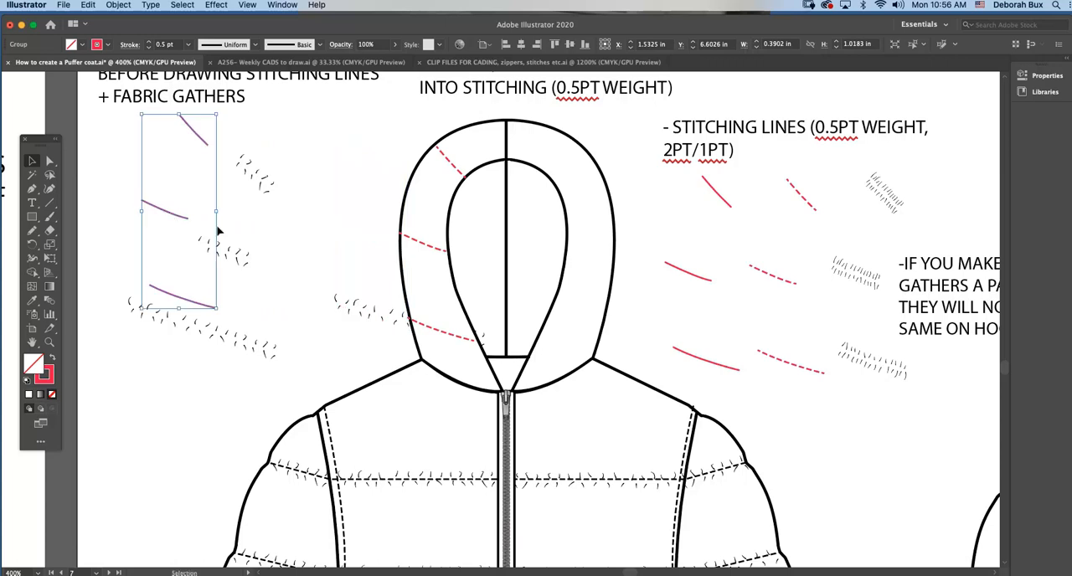
pyautogui.click(403, 318)
pyautogui.click(131, 6)
pyautogui.moveTo(133, 31)
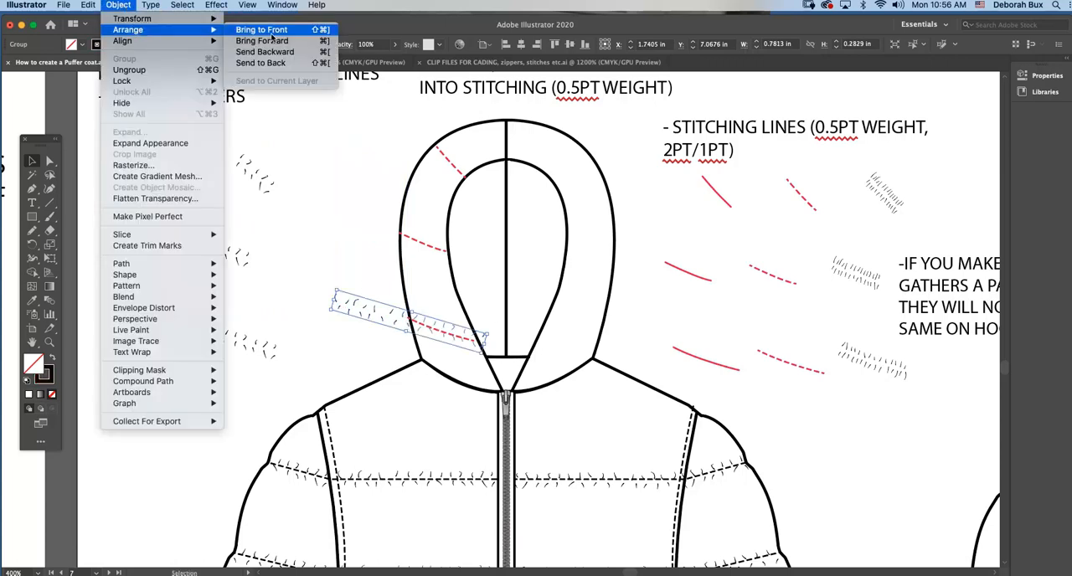
pyautogui.click(293, 52)
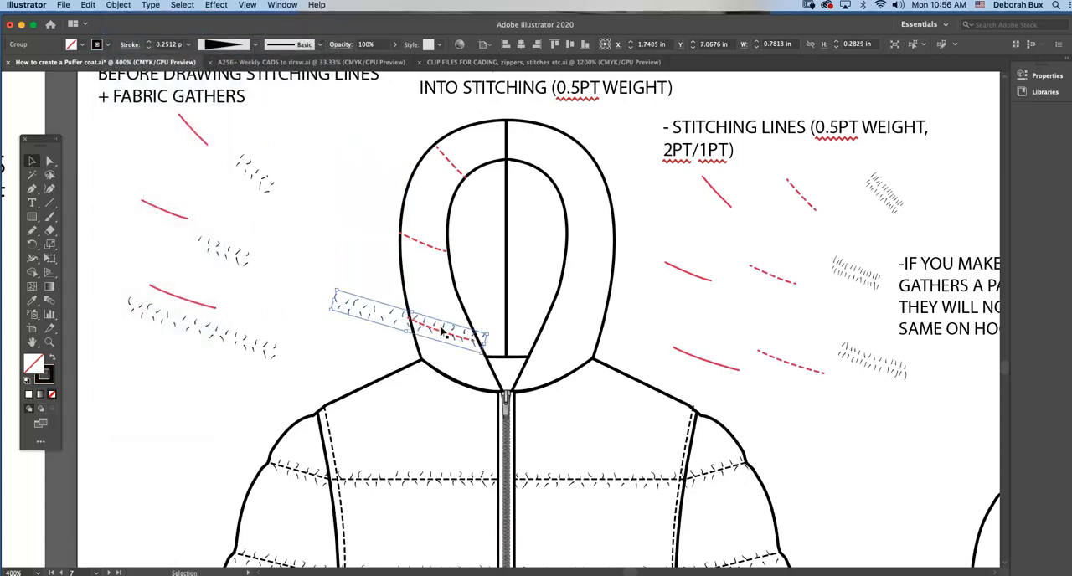
# Rotate the copied gathers slightly so they follow the slope of the hood's lowest dashed stitching line.
pyautogui.click(50, 342)
pyautogui.click(569, 336)
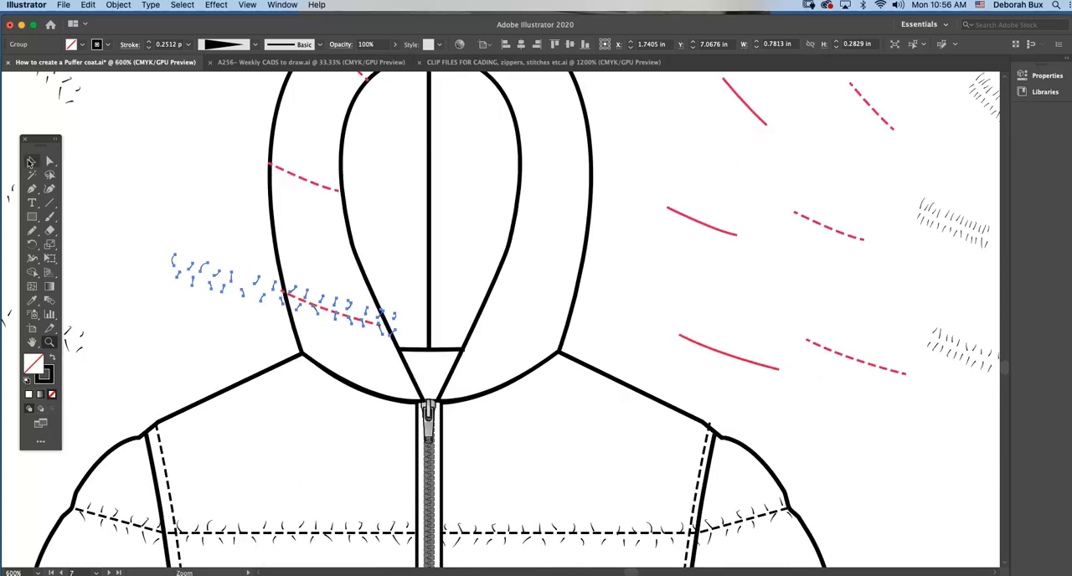
pyautogui.click(32, 160)
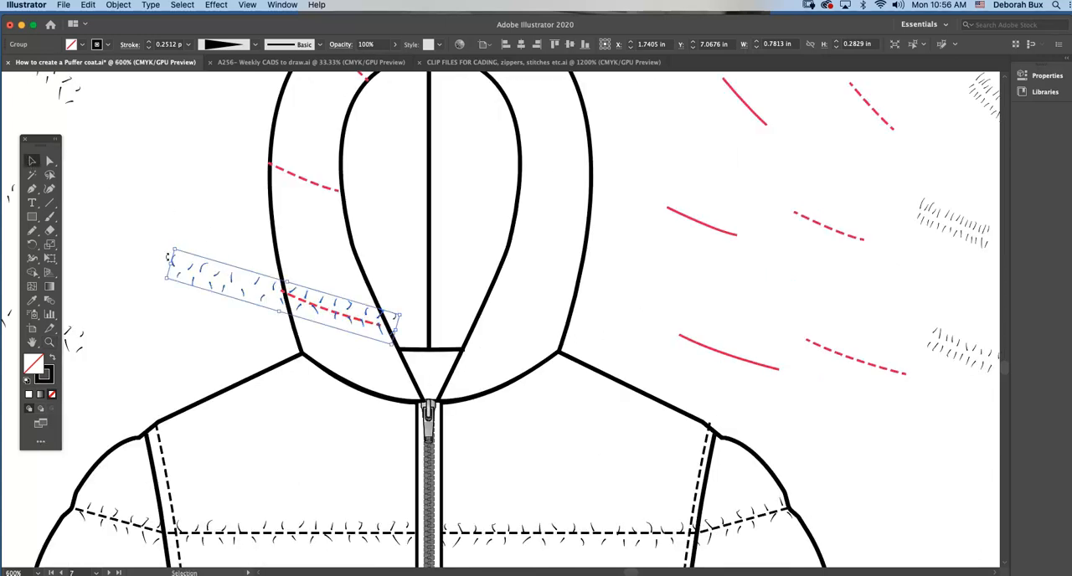
pyautogui.moveTo(168, 255); pyautogui.dragTo(167, 251)
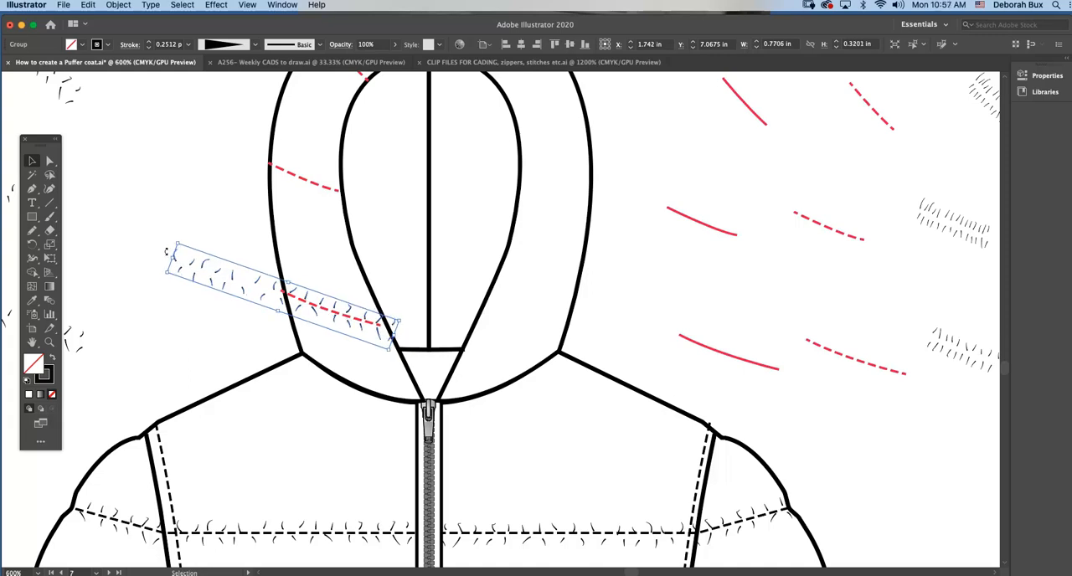
# Lock the hood outline, and shift the copied gathers slightly up and left along the lowest stitching line.
pyautogui.click(302, 298)
pyautogui.moveTo(301, 298); pyautogui.dragTo(306, 300)
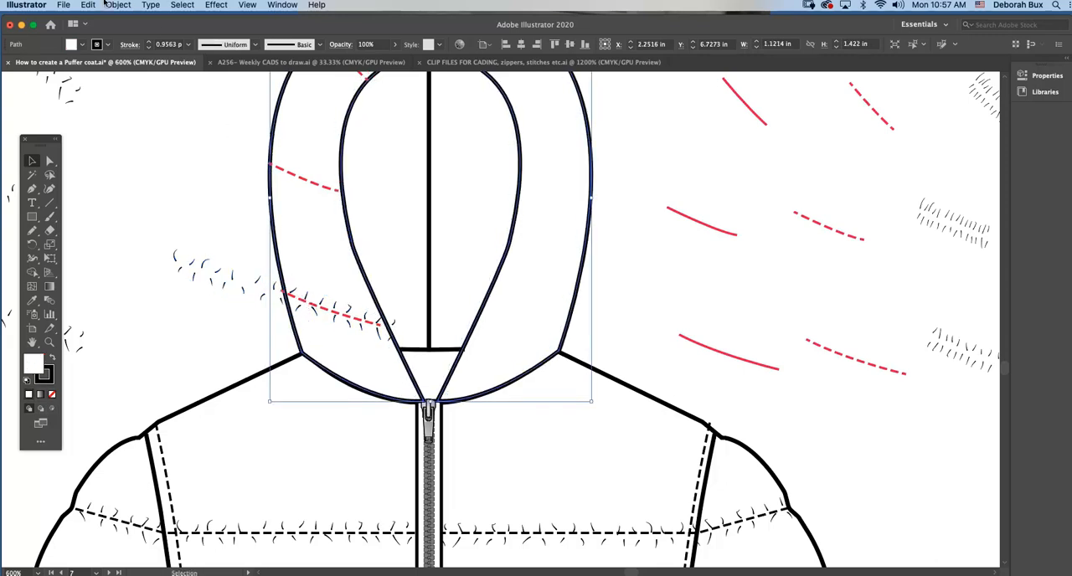
pyautogui.click(118, 4)
pyautogui.moveTo(178, 82)
pyautogui.click(264, 81)
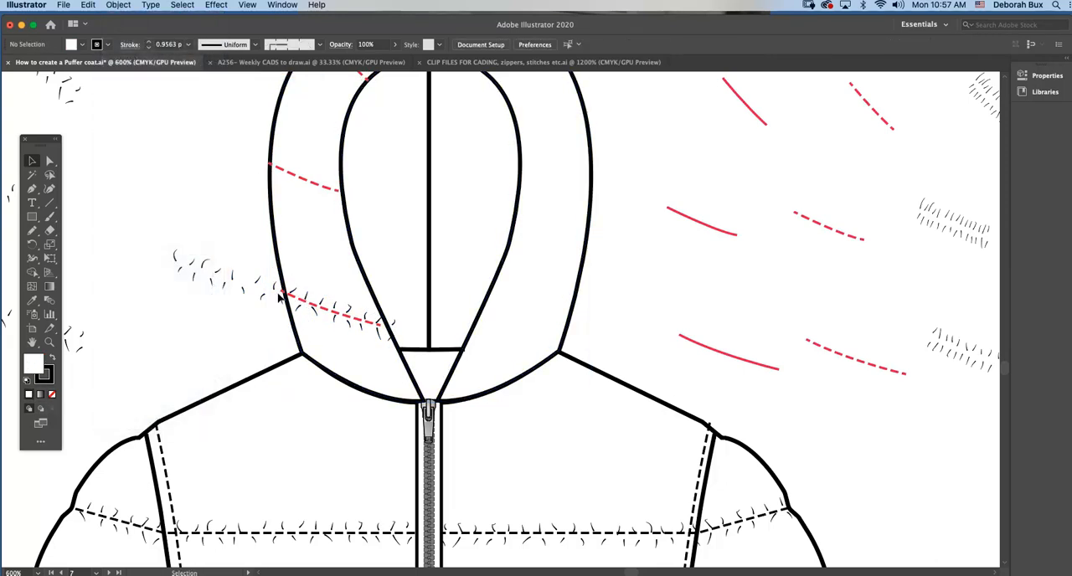
pyautogui.click(278, 293)
pyautogui.moveTo(273, 287); pyautogui.dragTo(259, 282)
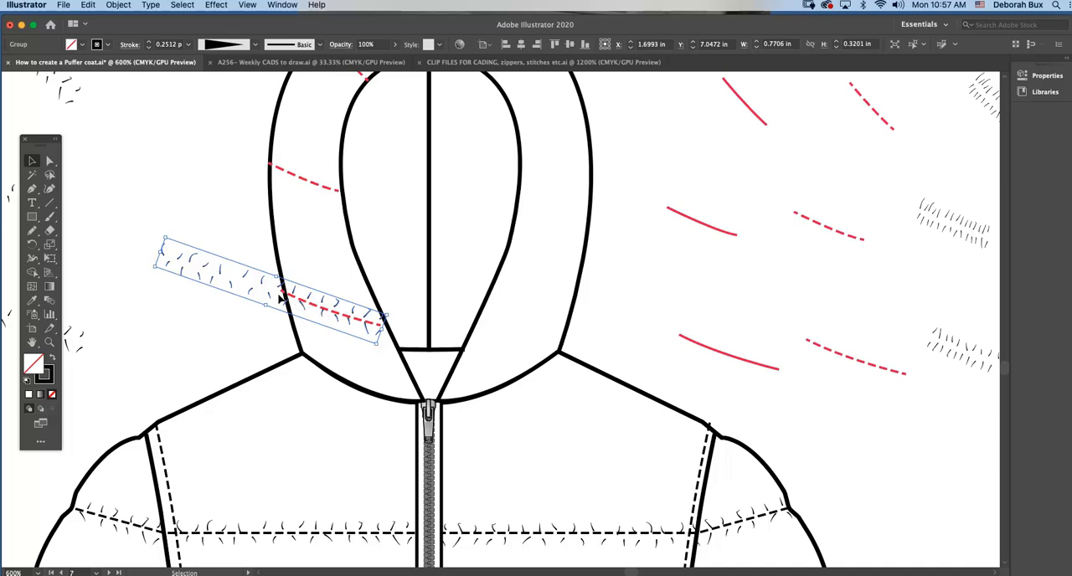
# Duplicate the gathers onto the hood's middle and uppermost dashed stitching lines, rotating the copies to follow each line's slope.
pyautogui.click(238, 251)
pyautogui.scroll(3, 269, 311)
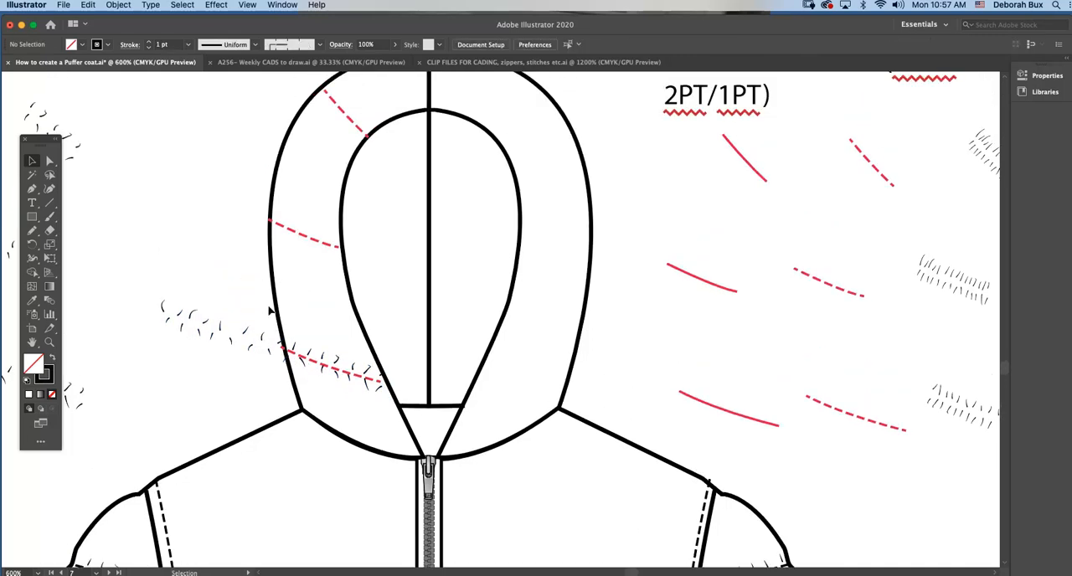
pyautogui.moveTo(248, 336); pyautogui.dragTo(209, 202)
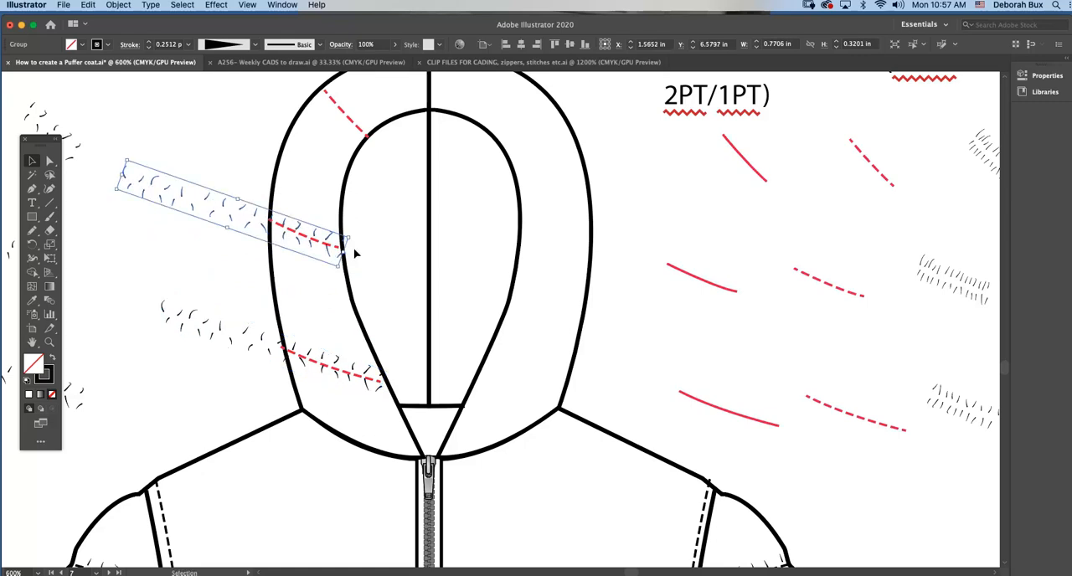
pyautogui.moveTo(347, 250); pyautogui.dragTo(352, 239)
pyautogui.scroll(4, 352, 238)
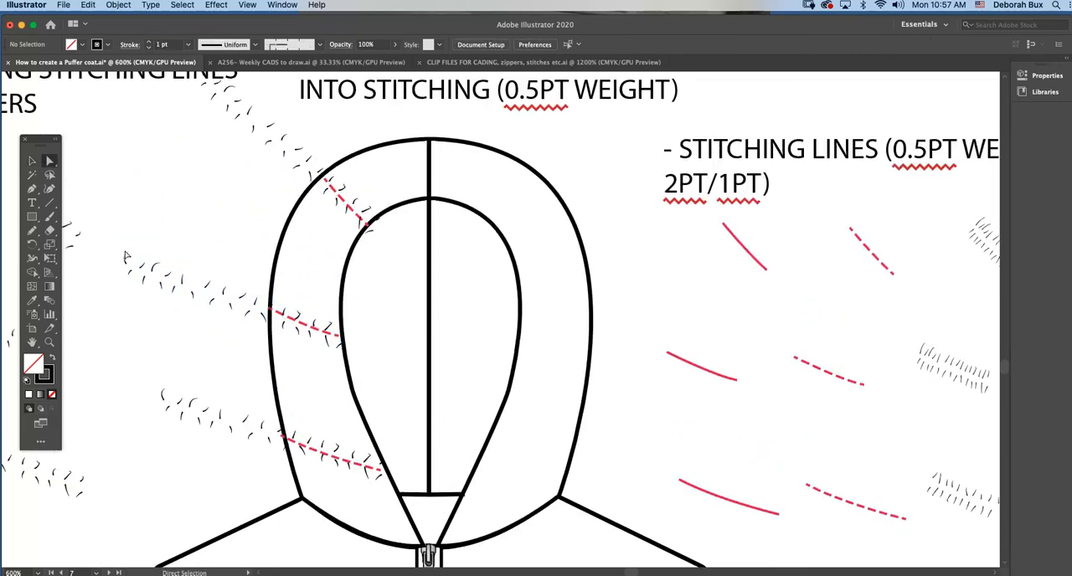
# Delete the gathers that extend outside the hood's edge on the middle and lowest stitching lines.
pyautogui.moveTo(119, 242); pyautogui.dragTo(265, 335)
pyautogui.click(264, 335)
pyautogui.moveTo(140, 383); pyautogui.dragTo(272, 454)
pyautogui.press('Delete')
pyautogui.scroll(2, 254, 220)
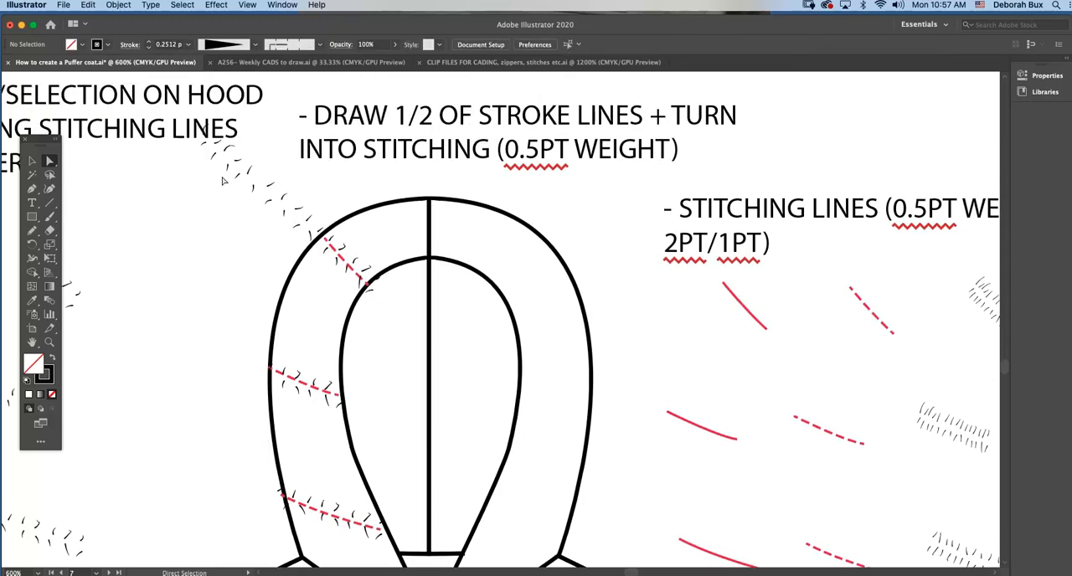
pyautogui.moveTo(252, 192); pyautogui.dragTo(279, 212)
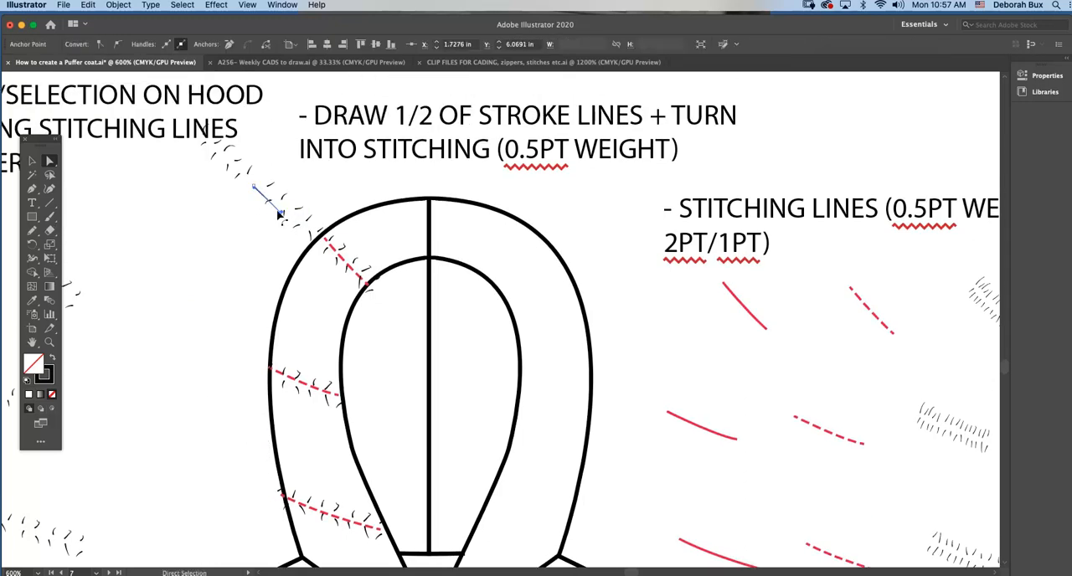
pyautogui.press('super+z')
# Lock the smooth-edged hood outline of the jacket below the notes about locking the hood and reflecting the stitching.
pyautogui.press('super+minus')
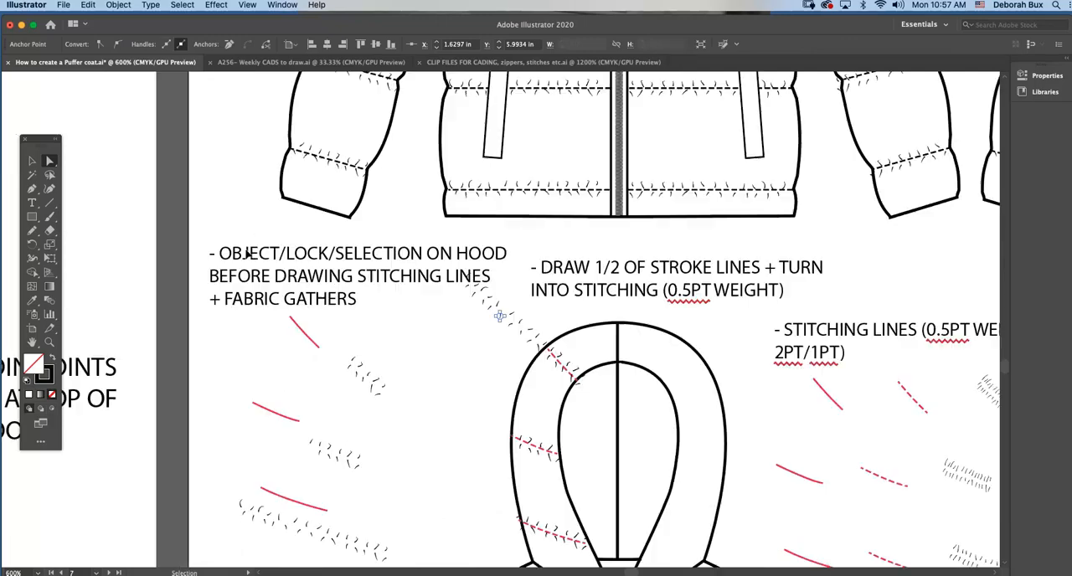
pyautogui.hscroll(10, 441, 327)
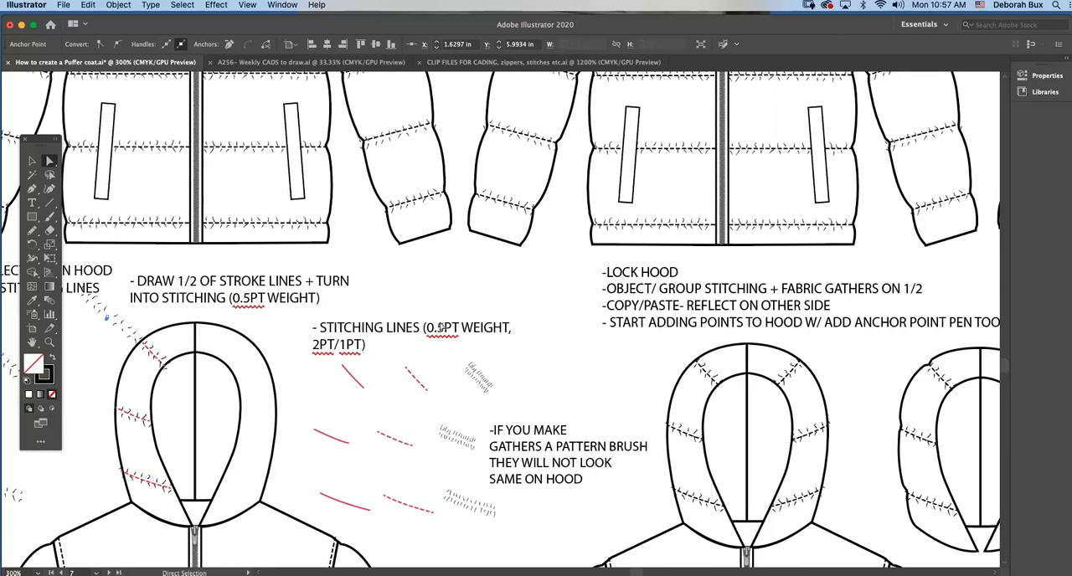
pyautogui.scroll(-5, 435, 327)
pyautogui.hscroll(5, 575, 298)
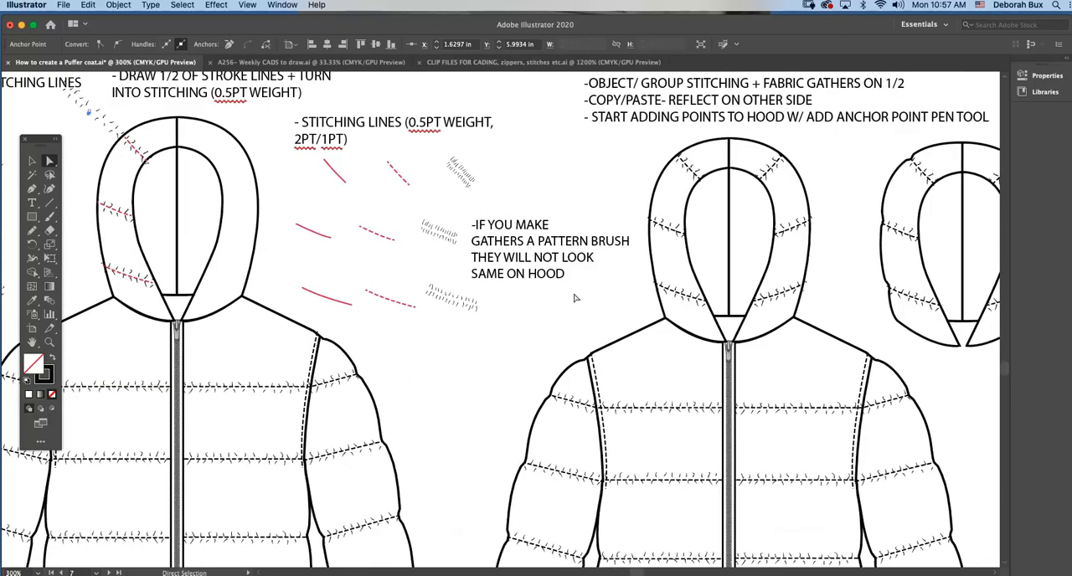
pyautogui.hscroll(3, 574, 298)
pyautogui.scroll(2, 574, 298)
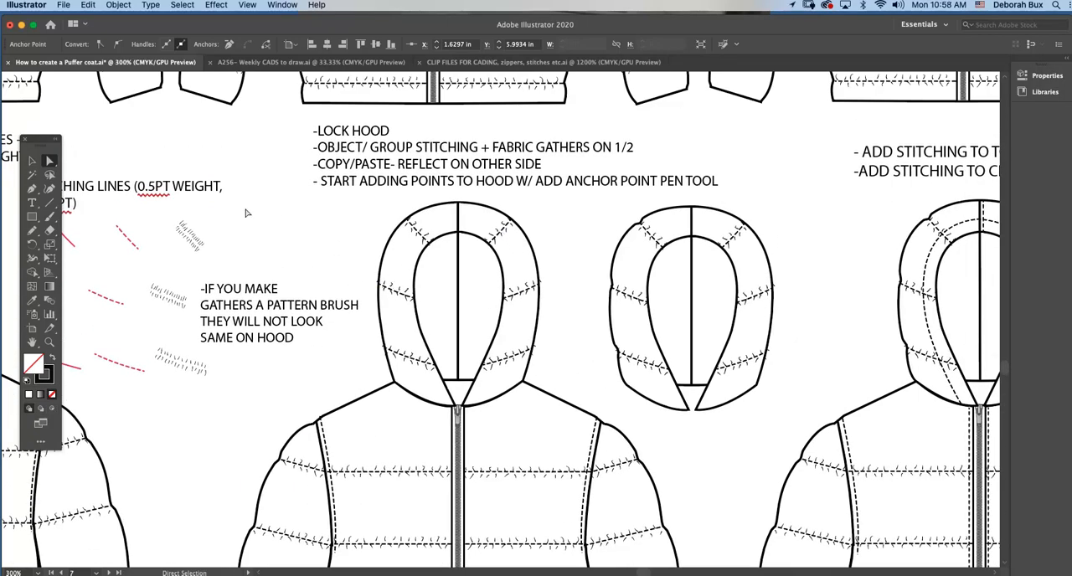
pyautogui.click(32, 161)
pyautogui.click(421, 234)
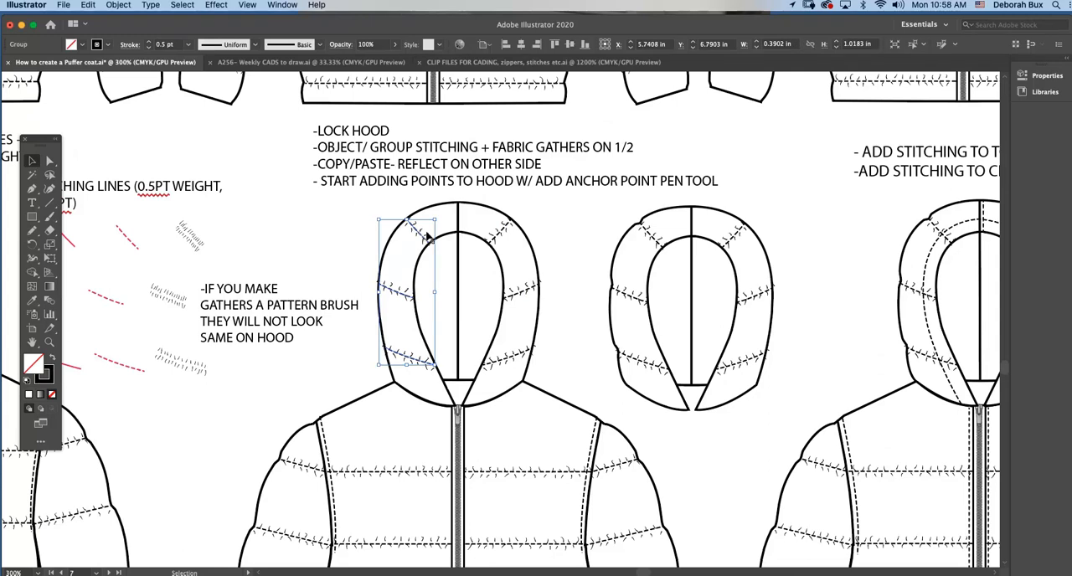
pyautogui.click(120, 5)
pyautogui.click(125, 5)
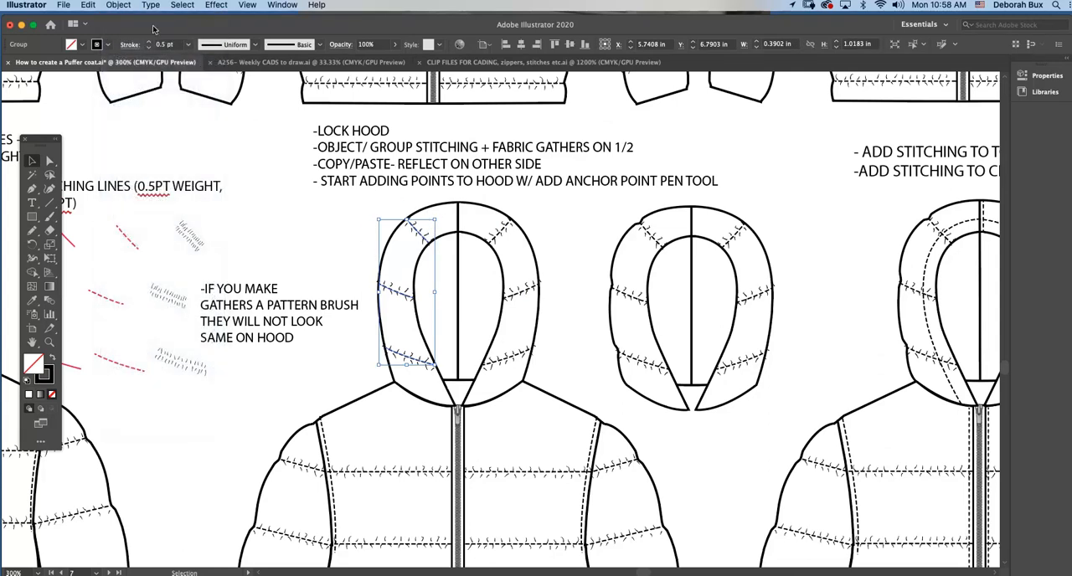
pyautogui.click(434, 211)
pyautogui.click(118, 5)
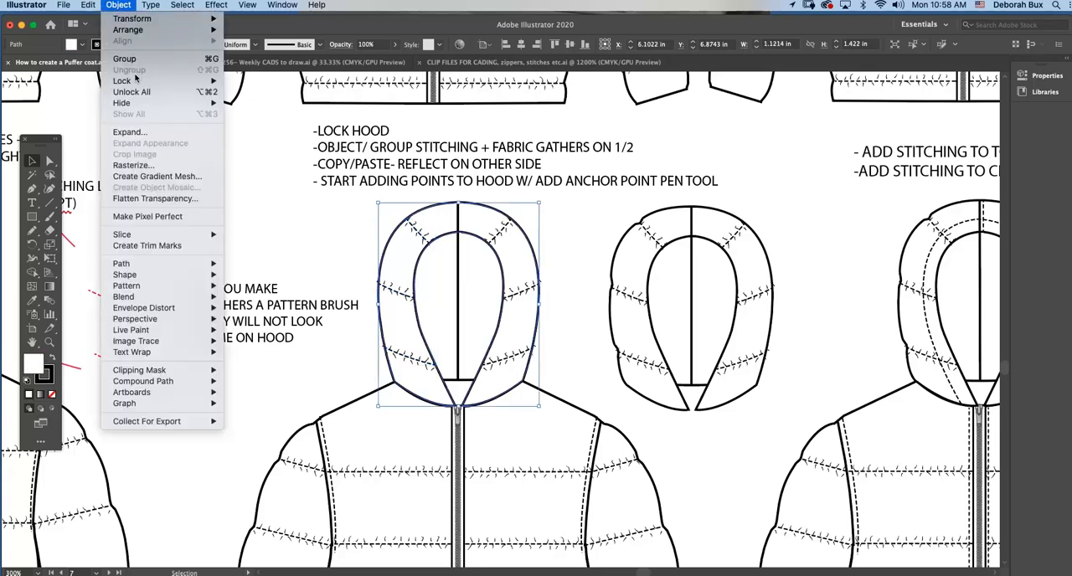
pyautogui.moveTo(125, 80)
pyautogui.click(251, 80)
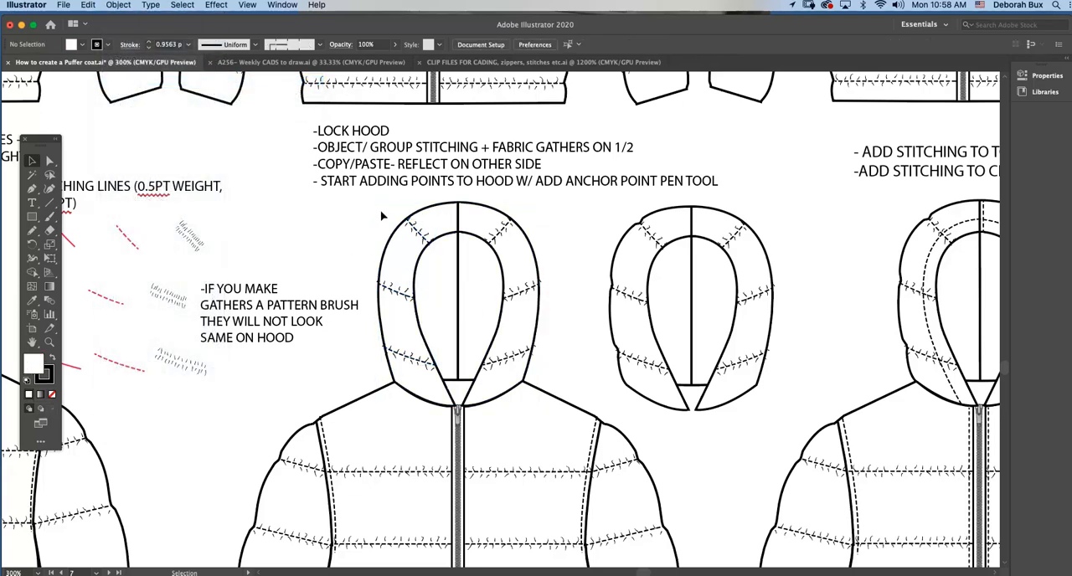
# Group the stitching lines and fabric gathers on the left half of this jacket's hood.
pyautogui.moveTo(378, 210); pyautogui.dragTo(413, 376)
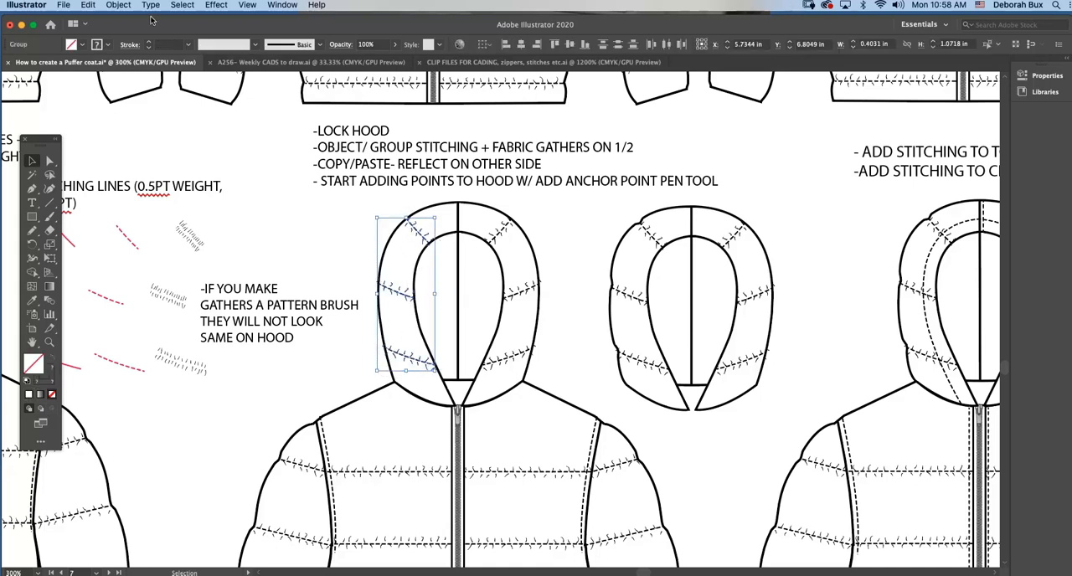
pyautogui.click(118, 5)
pyautogui.click(136, 58)
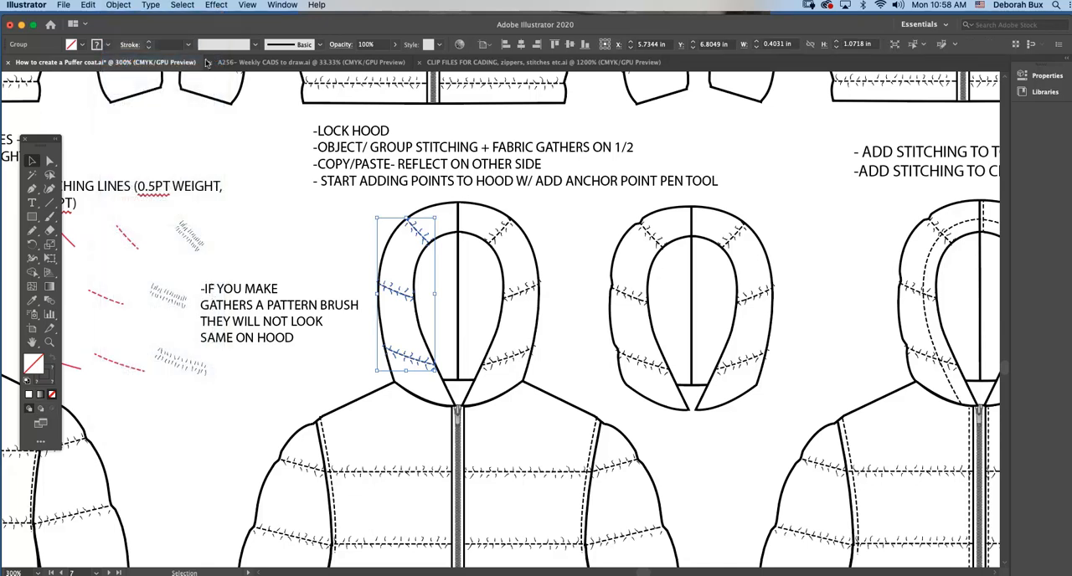
pyautogui.click(402, 258)
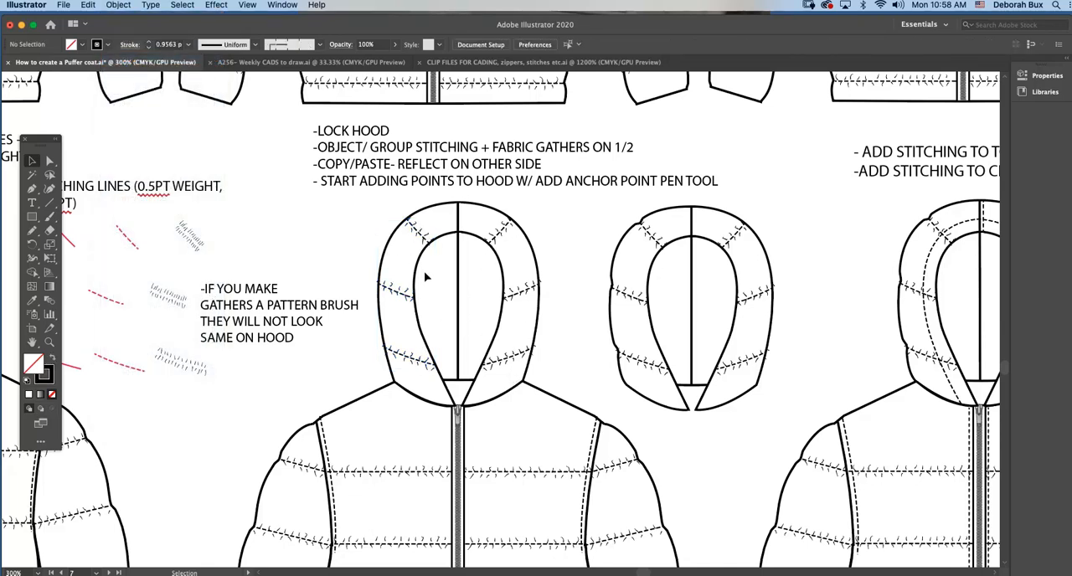
# Compare the smooth-edged hood with the scalloped hoods of the neighbouring examples.
pyautogui.hscroll(3, 433, 283)
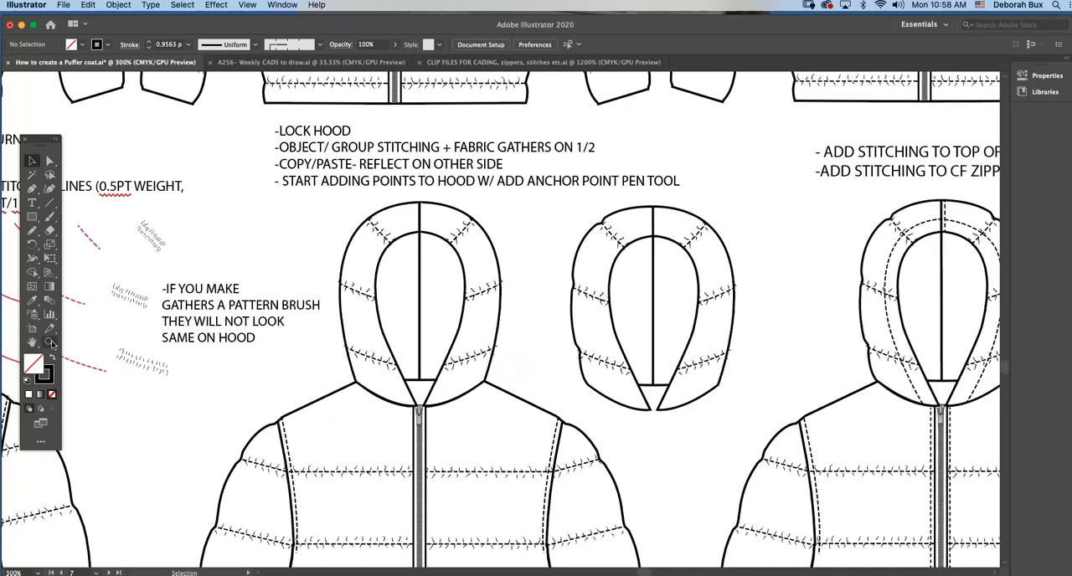
pyautogui.click(49, 343)
pyautogui.scroll(-5, 503, 372)
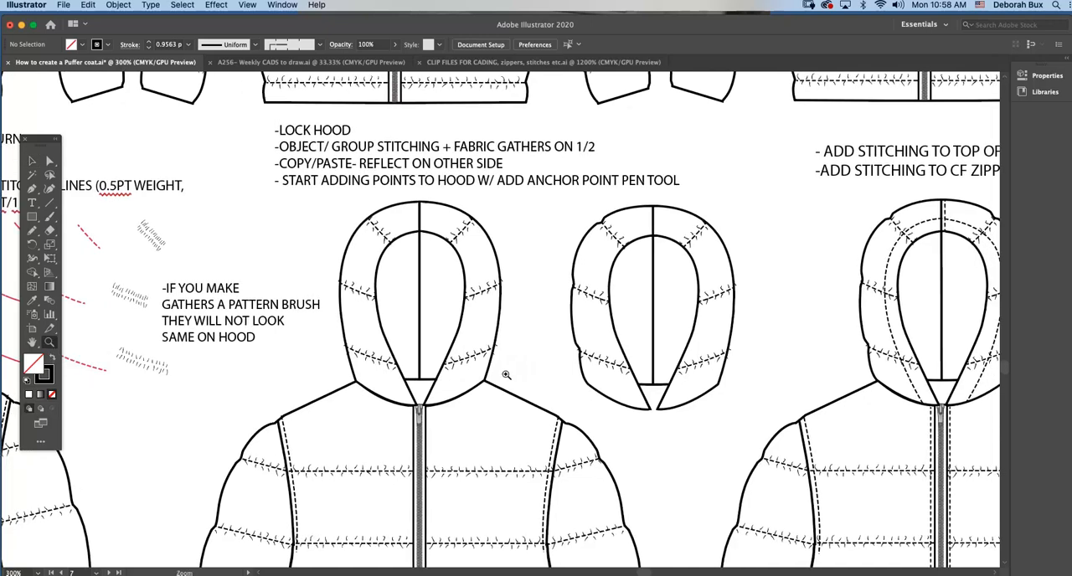
pyautogui.click(49, 160)
pyautogui.hscroll(8, 581, 257)
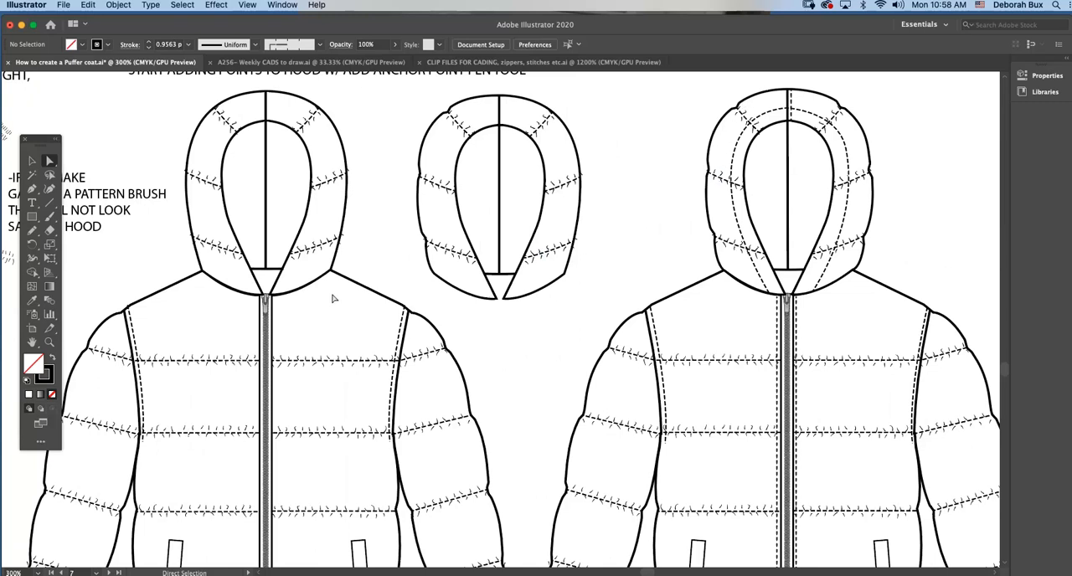
pyautogui.hscroll(-1, 335, 298)
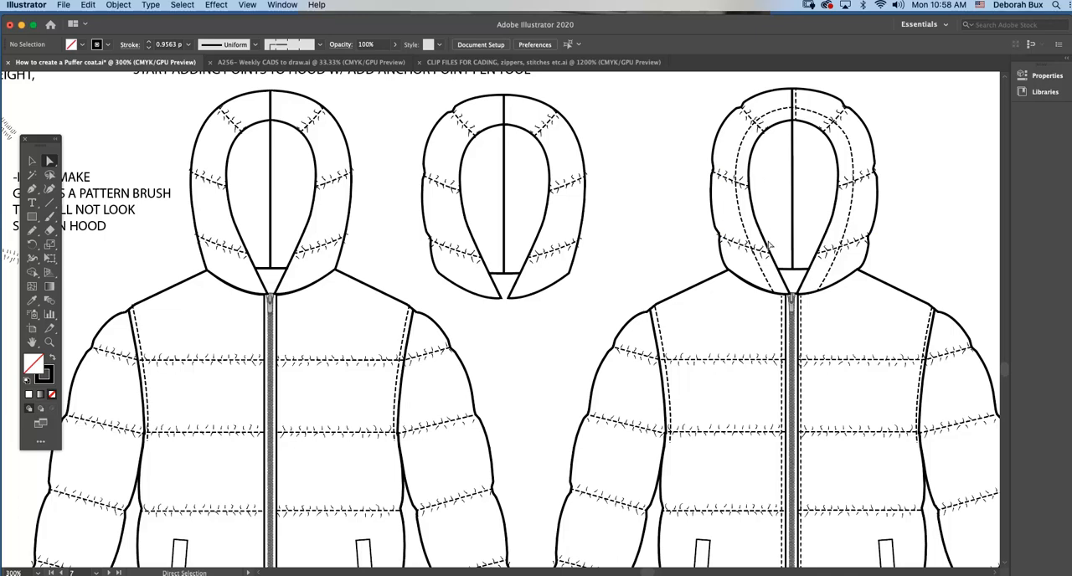
pyautogui.hscroll(-5, 191, 224)
pyautogui.scroll(-2, 191, 225)
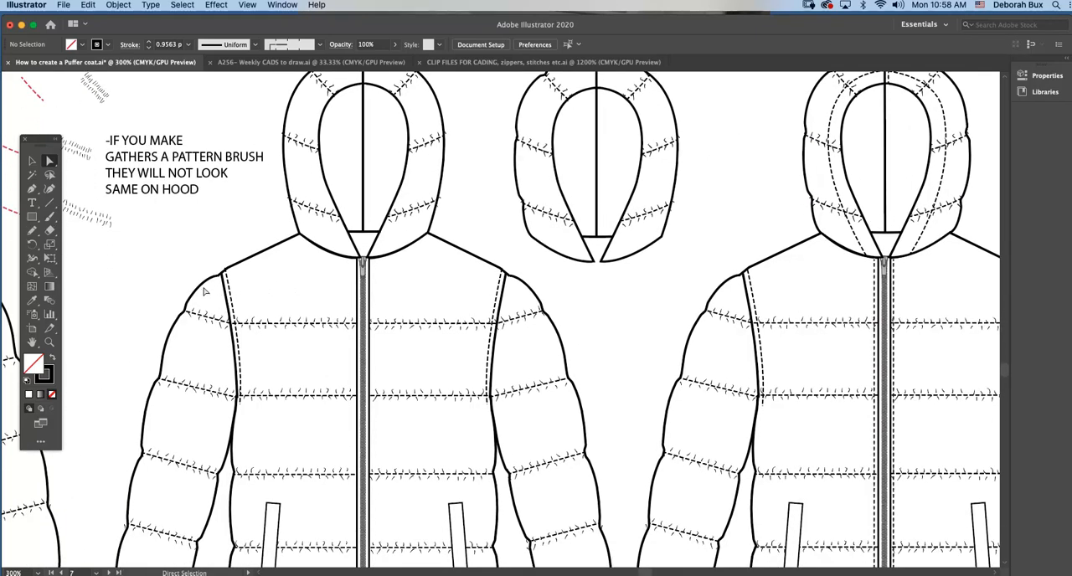
pyautogui.scroll(4, 406, 311)
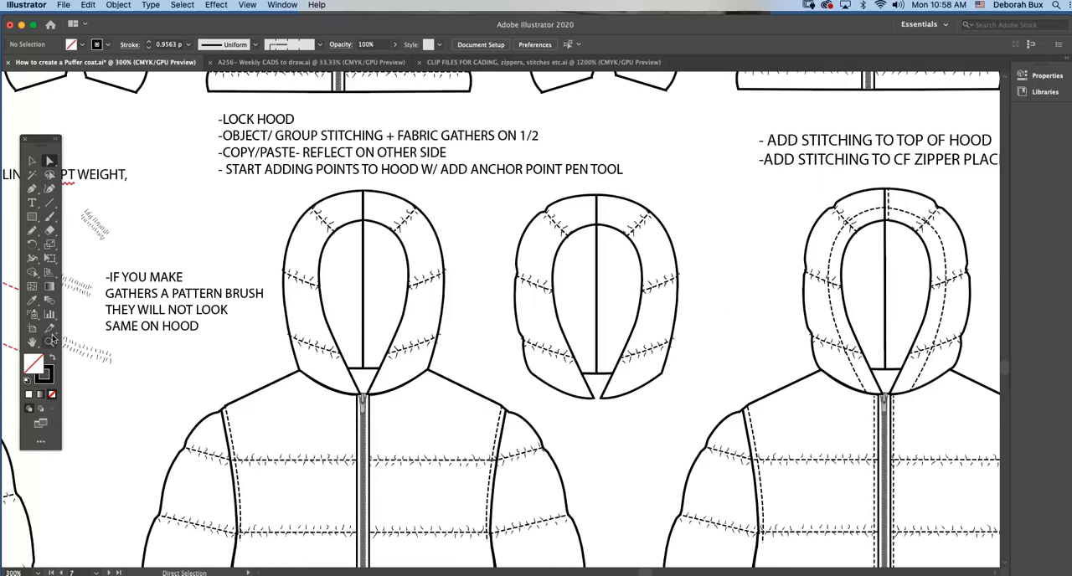
pyautogui.scroll(1, 477, 310)
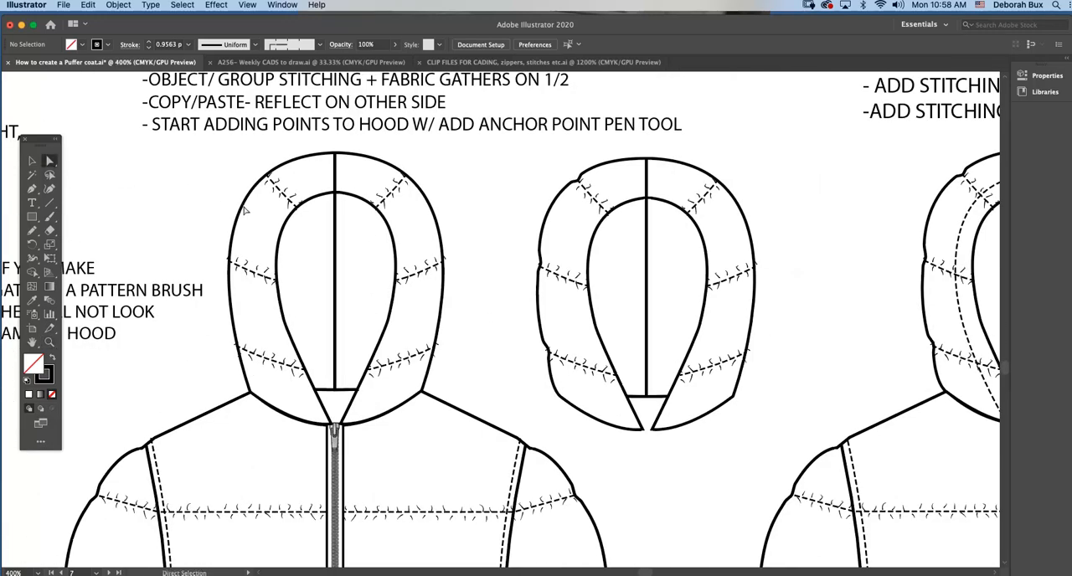
# Unlock all objects and select the smooth-edged hood's outline to show its anchor points.
pyautogui.click(129, 5)
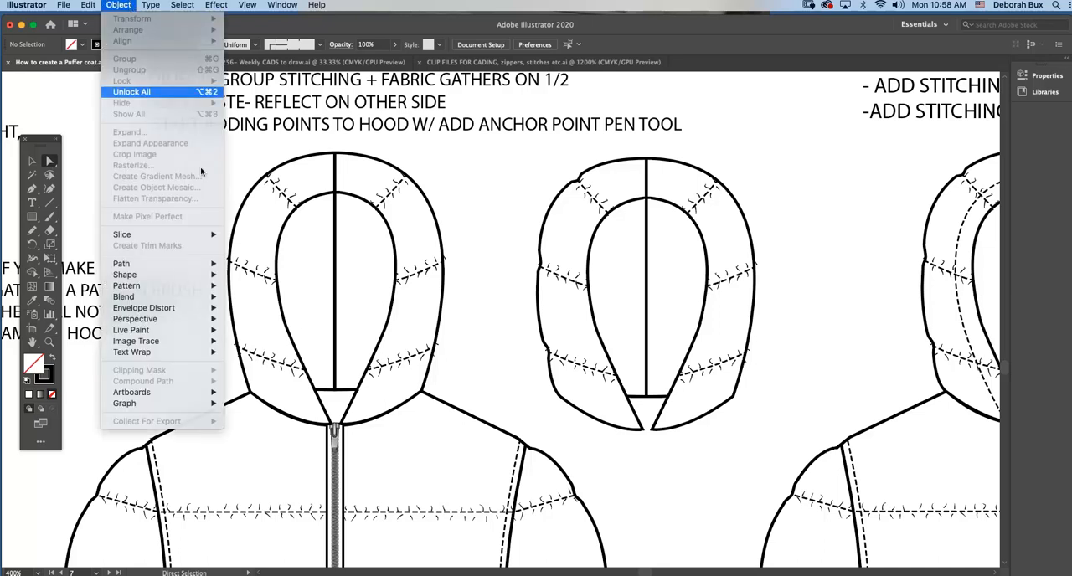
pyautogui.click(151, 92)
pyautogui.click(225, 197)
pyautogui.click(244, 206)
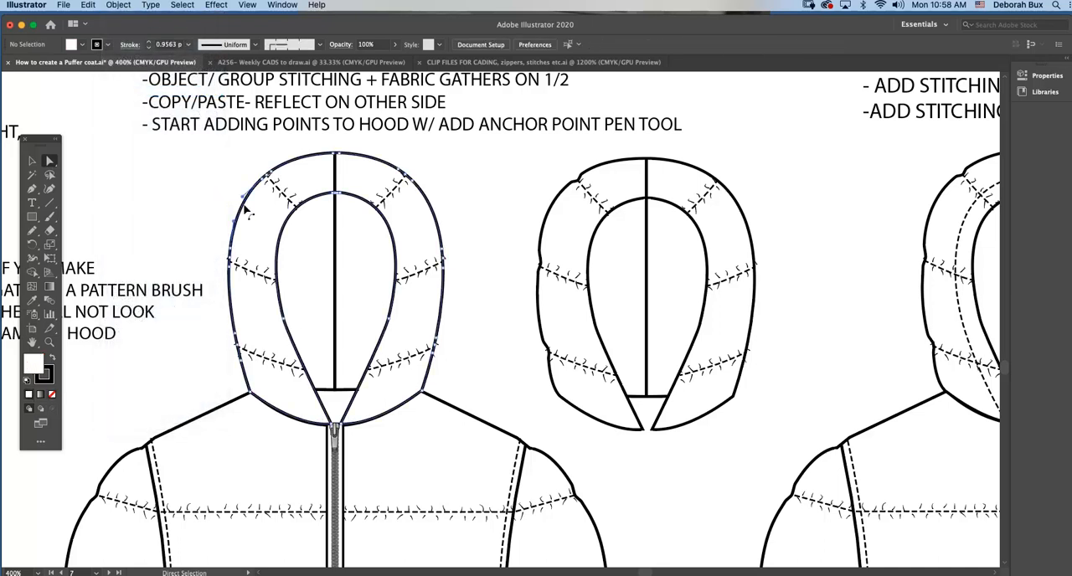
# Review the Pen tool variants for adding anchor points and switch back to the Direct Selection tool for the hood outline.
pyautogui.click(49, 342)
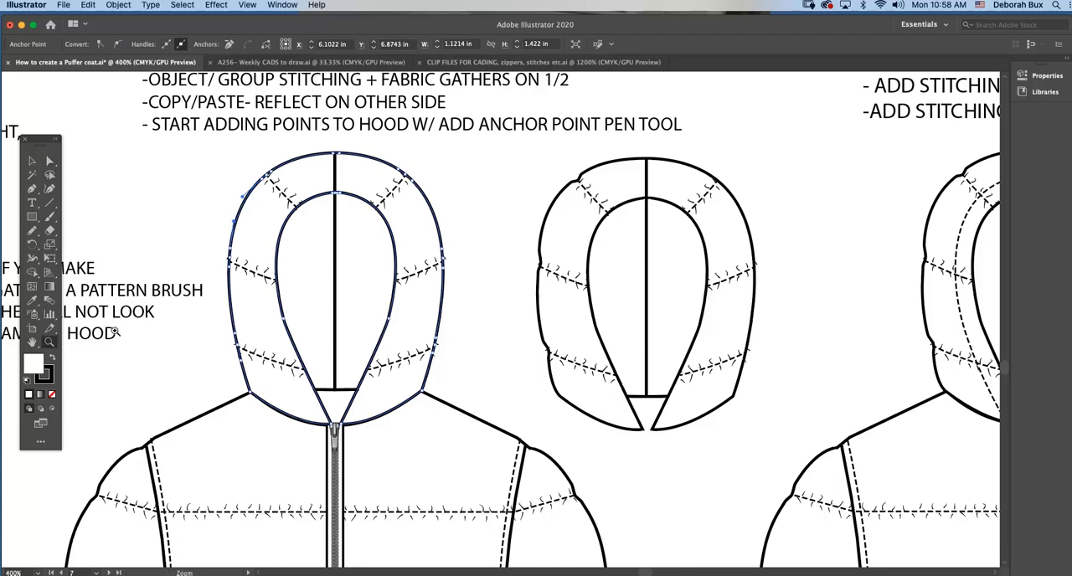
pyautogui.click(378, 273)
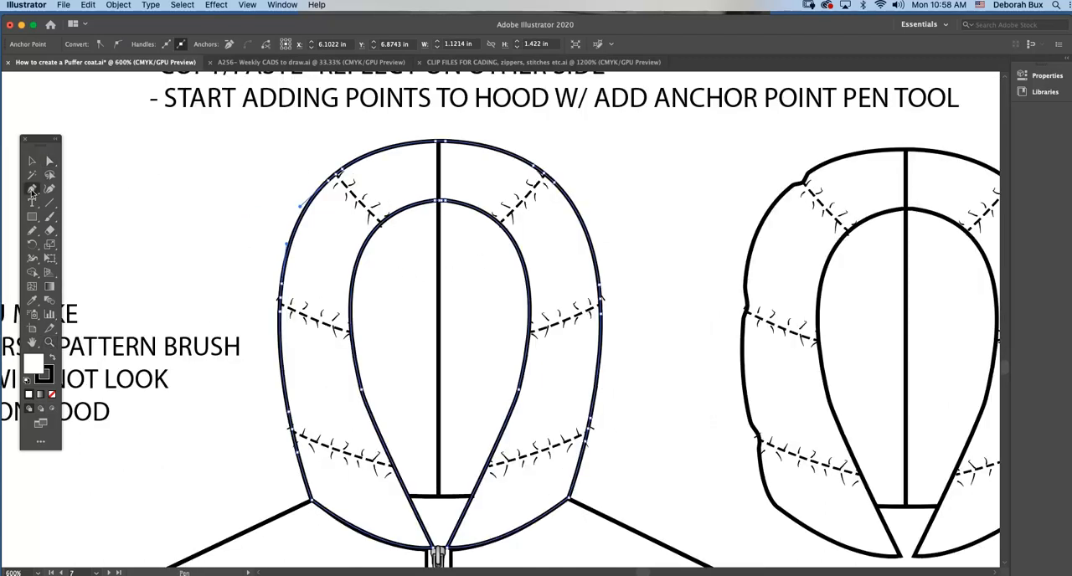
pyautogui.moveTo(32, 190)
pyautogui.mouseDown()
pyautogui.moveTo(77, 208)
pyautogui.moveTo(36, 190)
pyautogui.mouseUp()
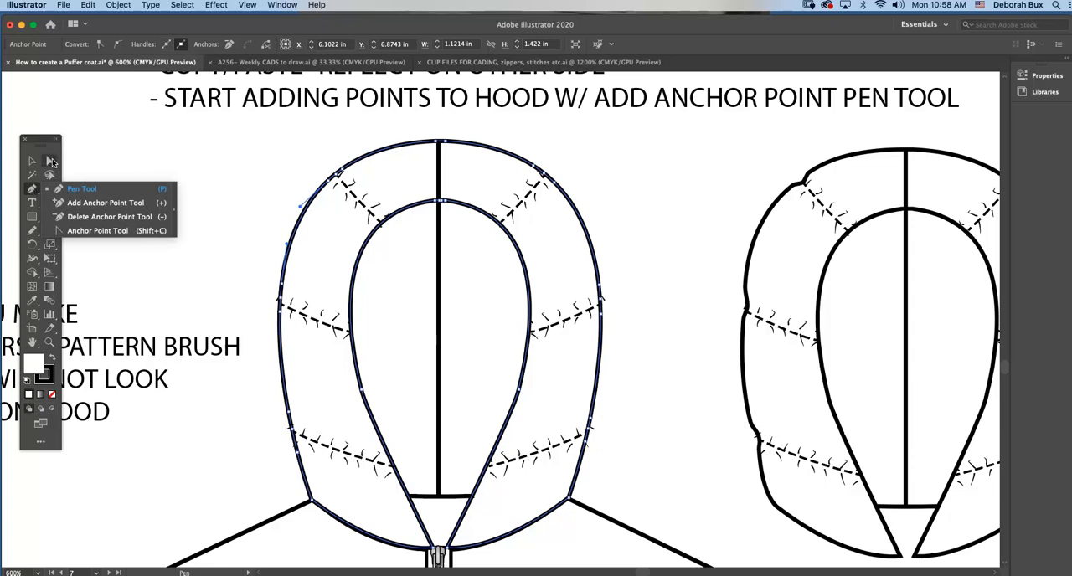
pyautogui.click(51, 162)
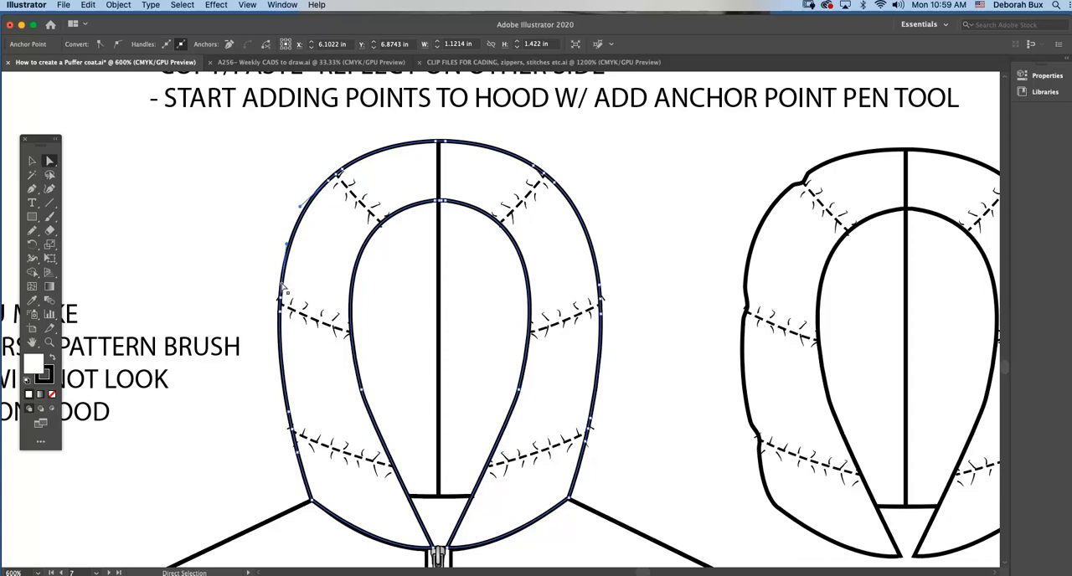
# Reshape the smooth-edged hood's outline between the upper and middle left seams into a puff by repositioning its anchor points and curve handles.
pyautogui.moveTo(282, 284); pyautogui.dragTo(277, 281)
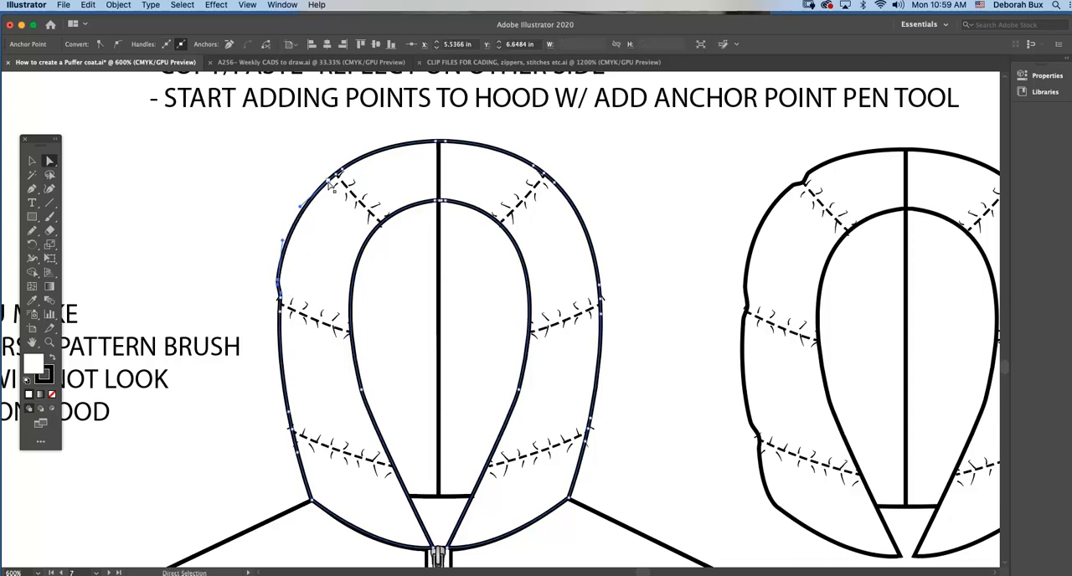
pyautogui.click(333, 178)
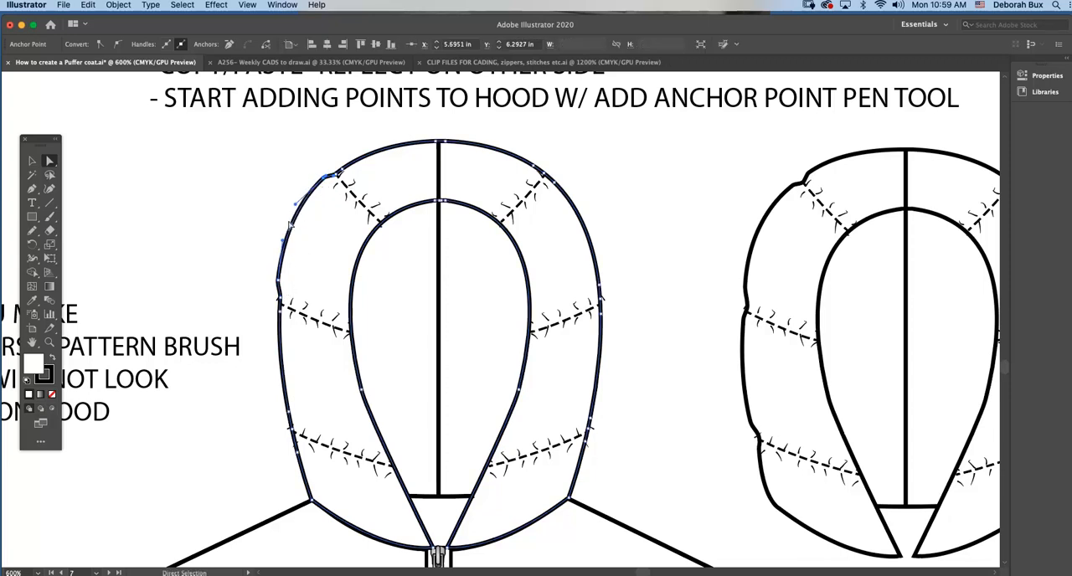
pyautogui.moveTo(297, 205); pyautogui.dragTo(282, 222)
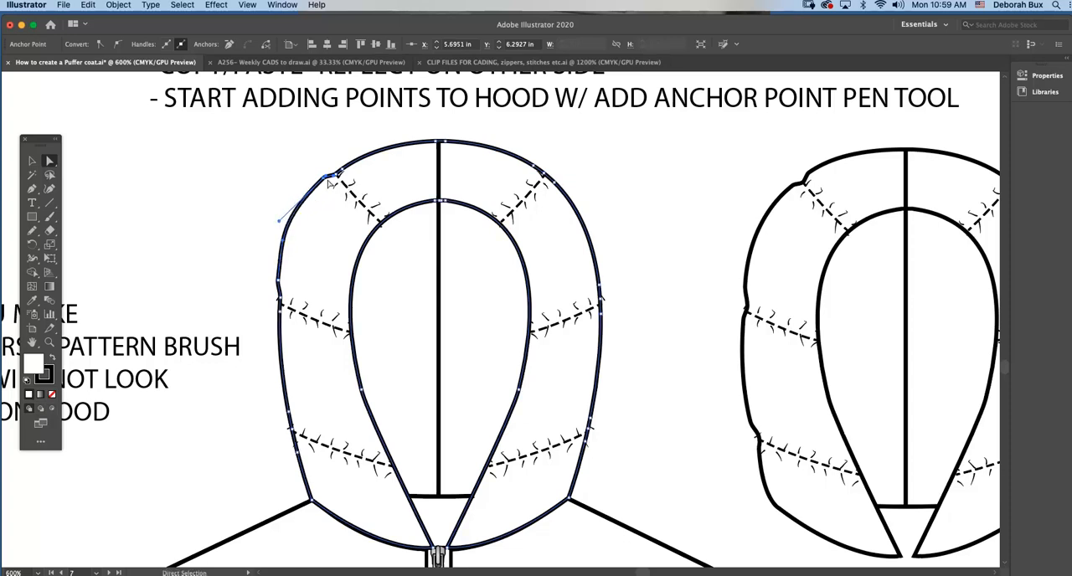
pyautogui.moveTo(325, 177); pyautogui.dragTo(328, 176)
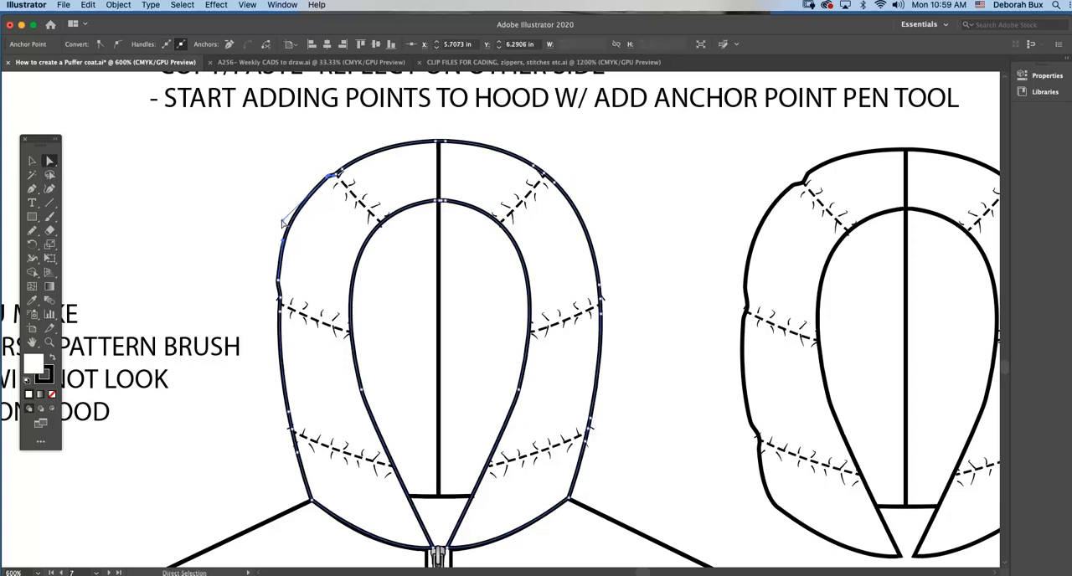
pyautogui.moveTo(283, 221); pyautogui.dragTo(277, 224)
pyautogui.click(306, 234)
# On the neighbouring hood with the scalloped left side, pull the anchor points beside the upper and middle right seams outward.
pyautogui.hscroll(10, 486, 309)
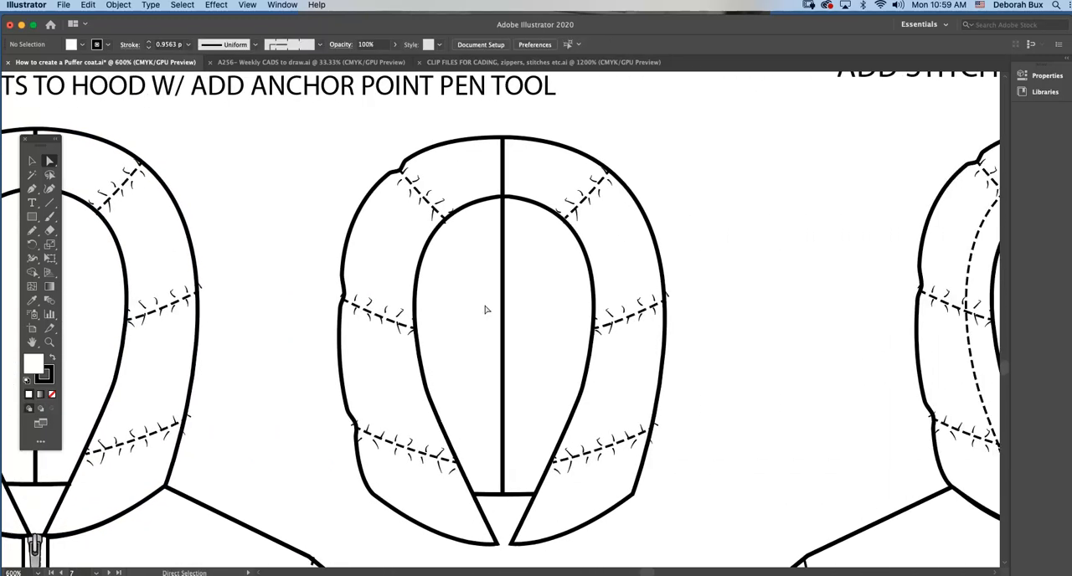
pyautogui.hscroll(3, 485, 338)
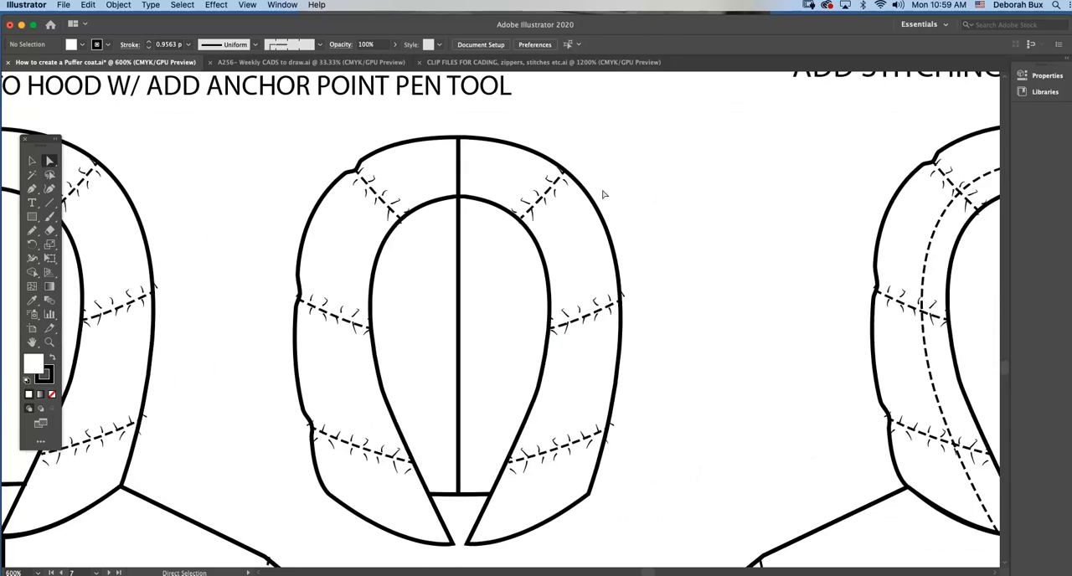
pyautogui.click(594, 204)
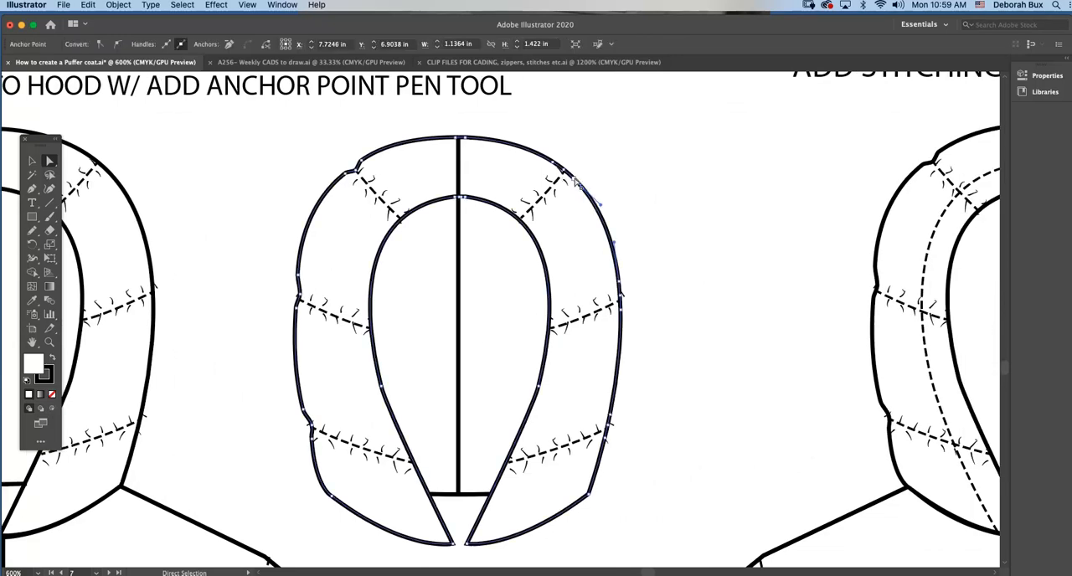
pyautogui.click(567, 172)
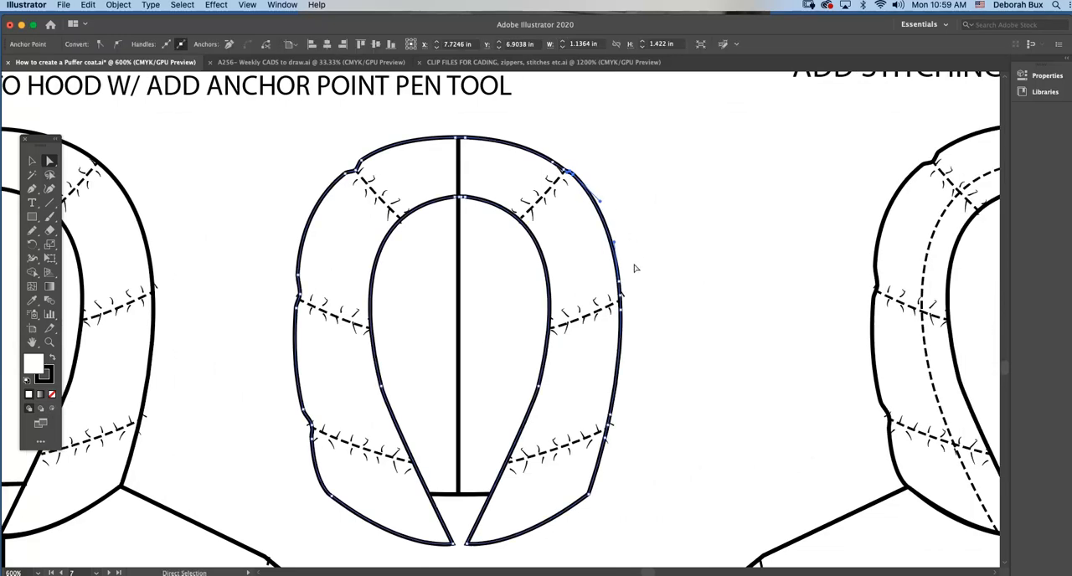
pyautogui.click(621, 289)
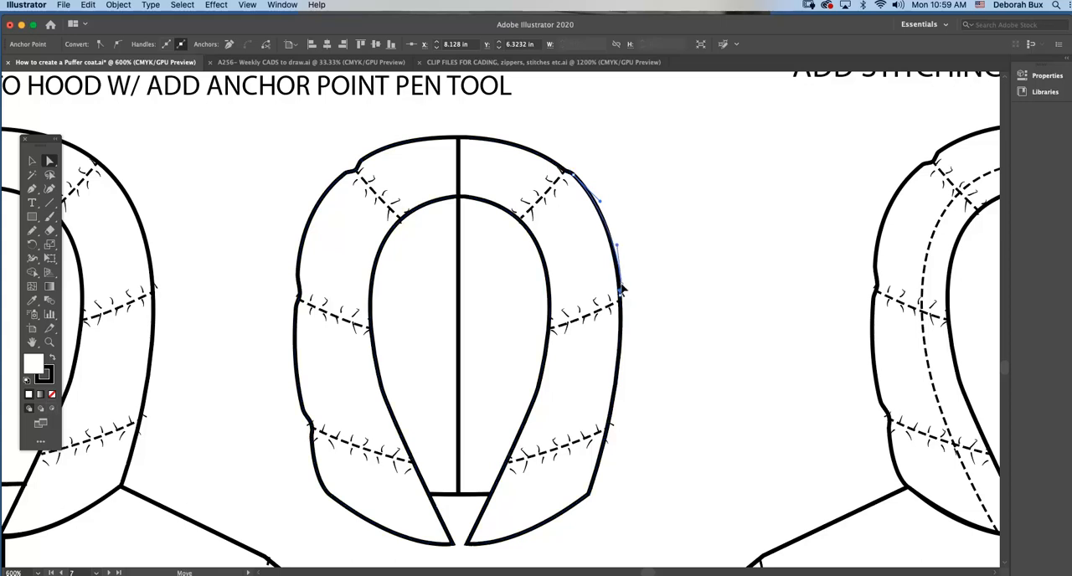
pyautogui.moveTo(622, 287); pyautogui.dragTo(623, 286)
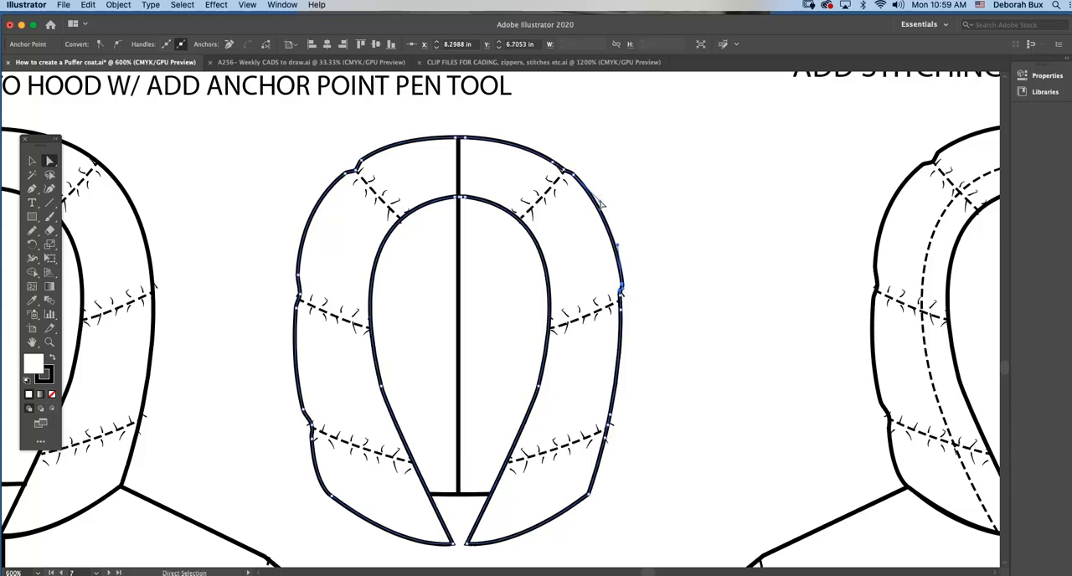
# Round the upper right puff of this hood by adjusting the curve handles between its upper and middle seams.
pyautogui.moveTo(601, 203); pyautogui.dragTo(622, 249)
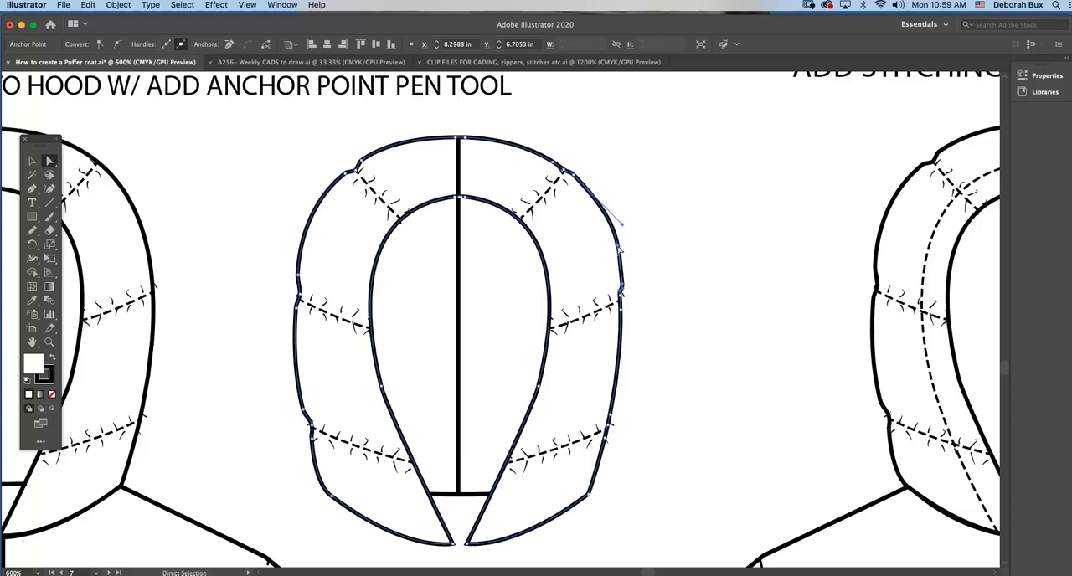
pyautogui.click(650, 247)
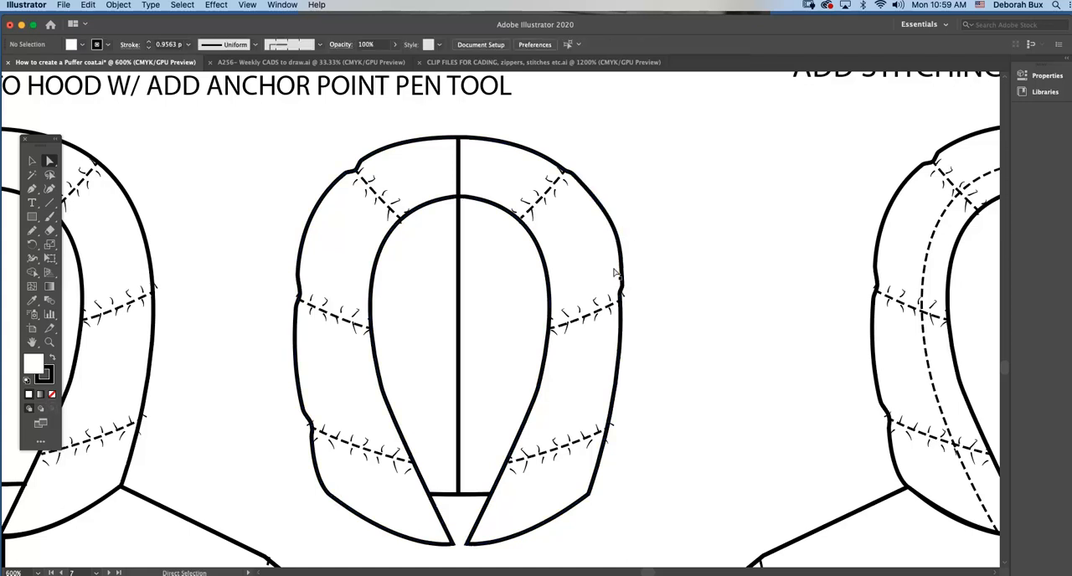
pyautogui.click(602, 209)
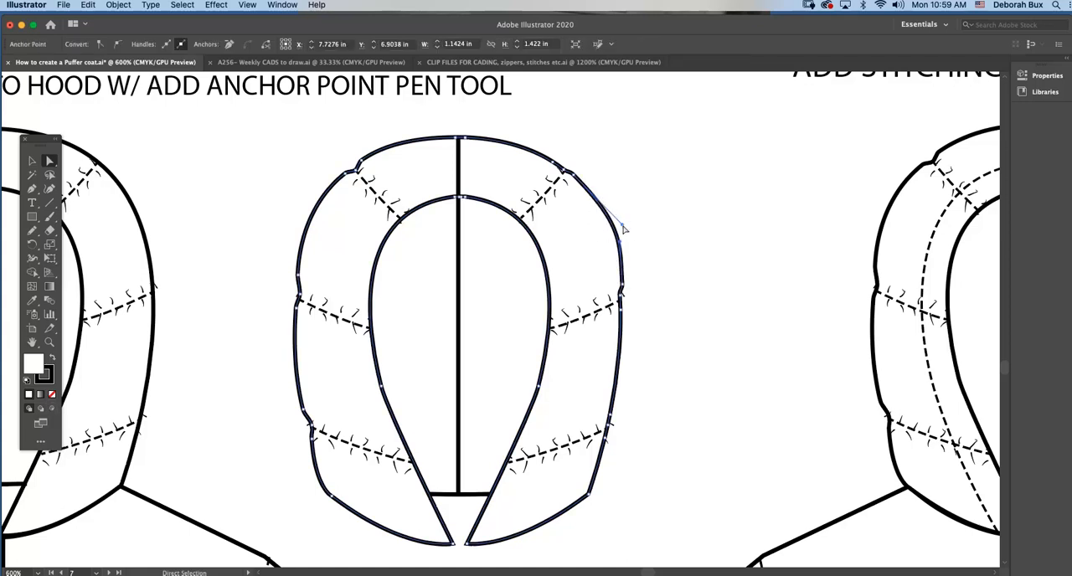
pyautogui.moveTo(622, 225); pyautogui.dragTo(615, 220)
pyautogui.click(656, 232)
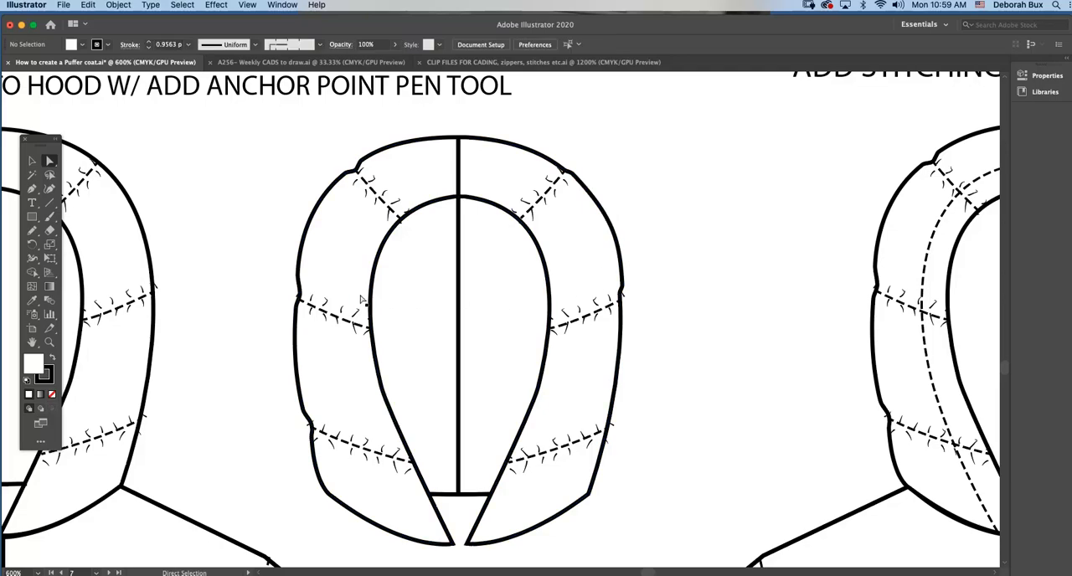
# Examine the finished jacket example with stitching added to the top of the hood and the CF zipper placket.
pyautogui.press('super+minus')
pyautogui.press('super+minus')
pyautogui.press('super+minus')
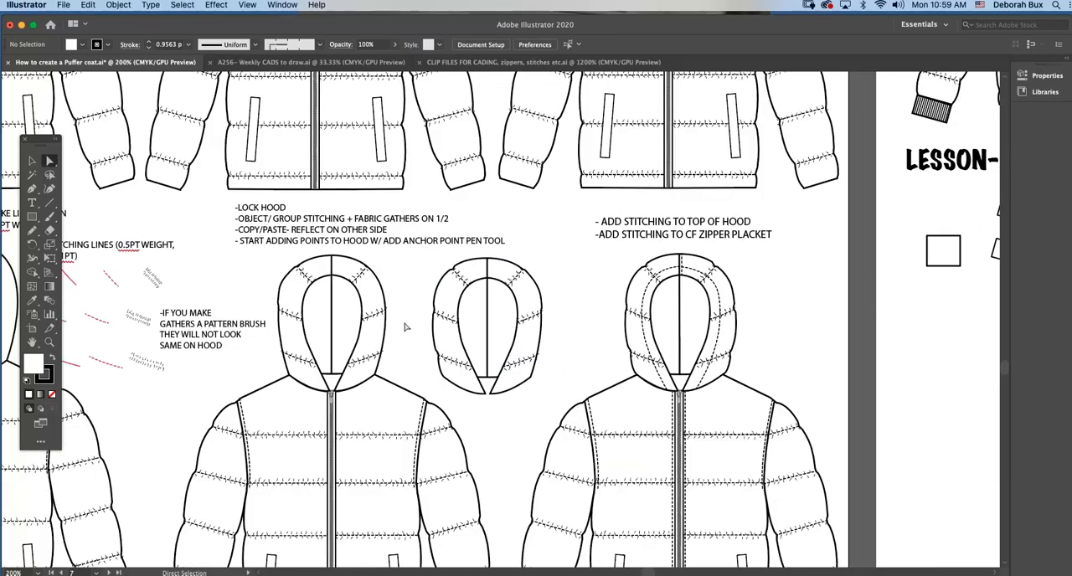
pyautogui.hscroll(1, 564, 352)
pyautogui.hscroll(5, 565, 352)
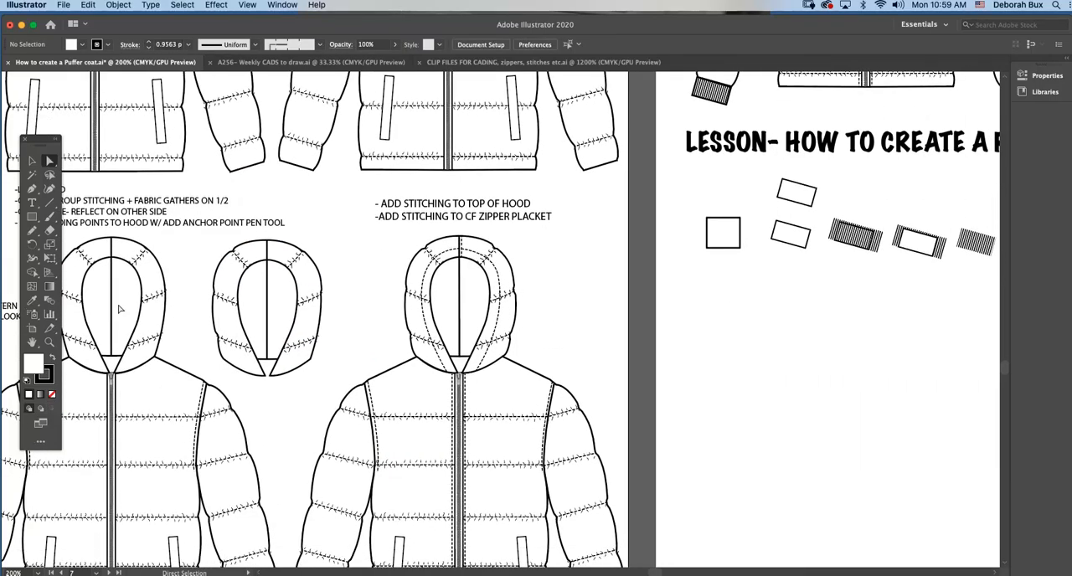
pyautogui.click(50, 342)
pyautogui.click(566, 319)
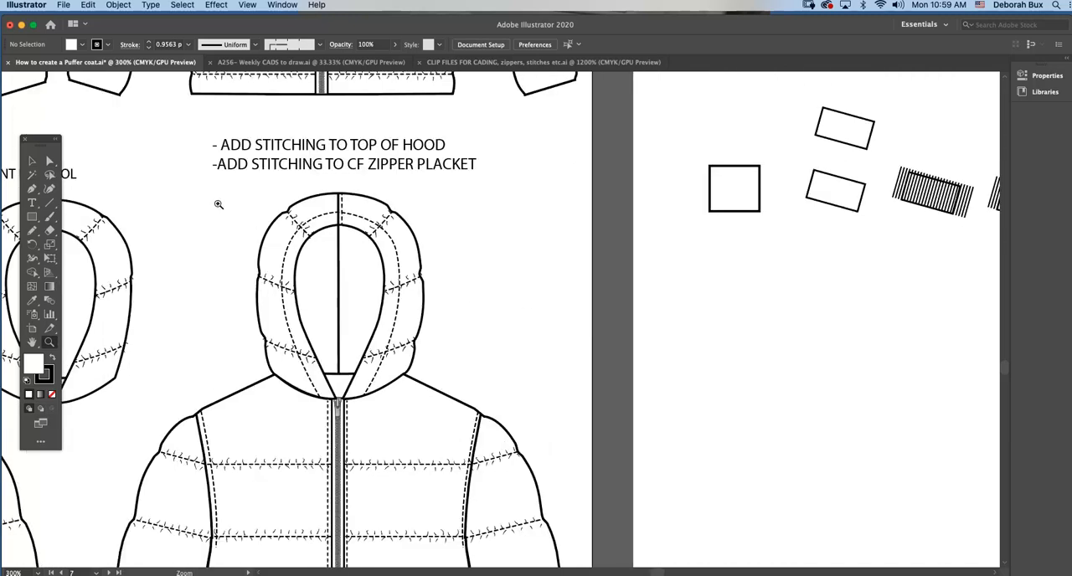
pyautogui.click(31, 158)
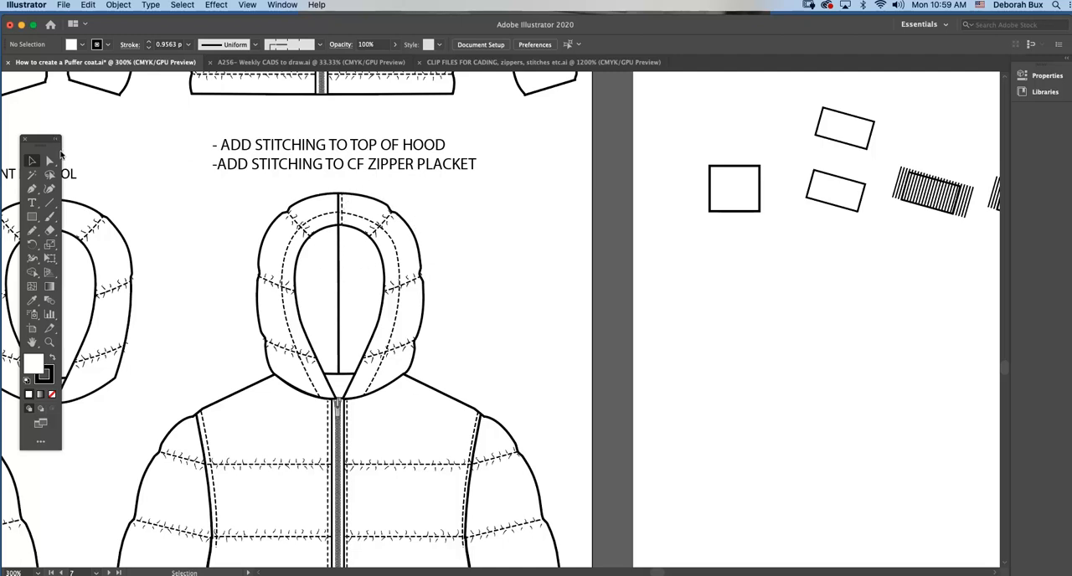
pyautogui.click(50, 160)
pyautogui.scroll(-2, 407, 329)
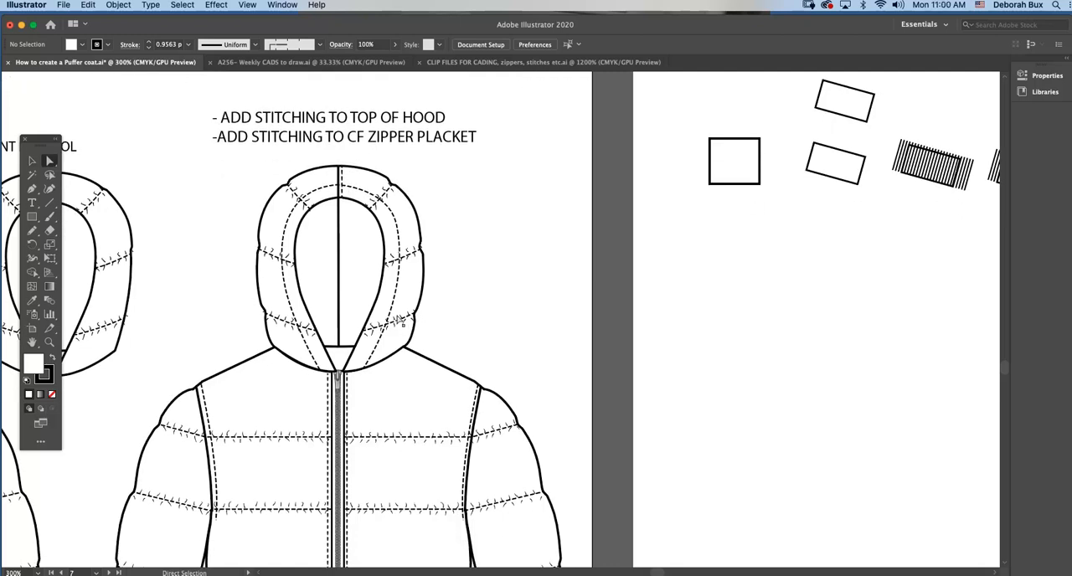
# Move the dashed stitching line around the finished hood's opening aside and undo the move.
pyautogui.click(32, 160)
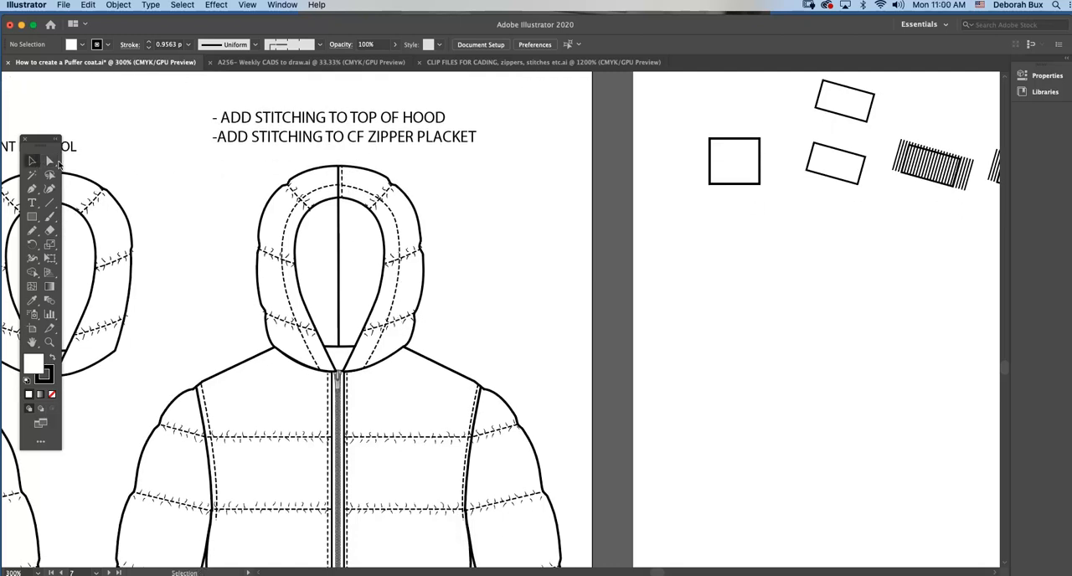
pyautogui.click(333, 190)
pyautogui.moveTo(332, 190); pyautogui.dragTo(490, 191)
pyautogui.press('super+z')
pyautogui.click(464, 204)
# Inspect the anchor points of the dashed stitching path around the finished hood's opening.
pyautogui.click(50, 160)
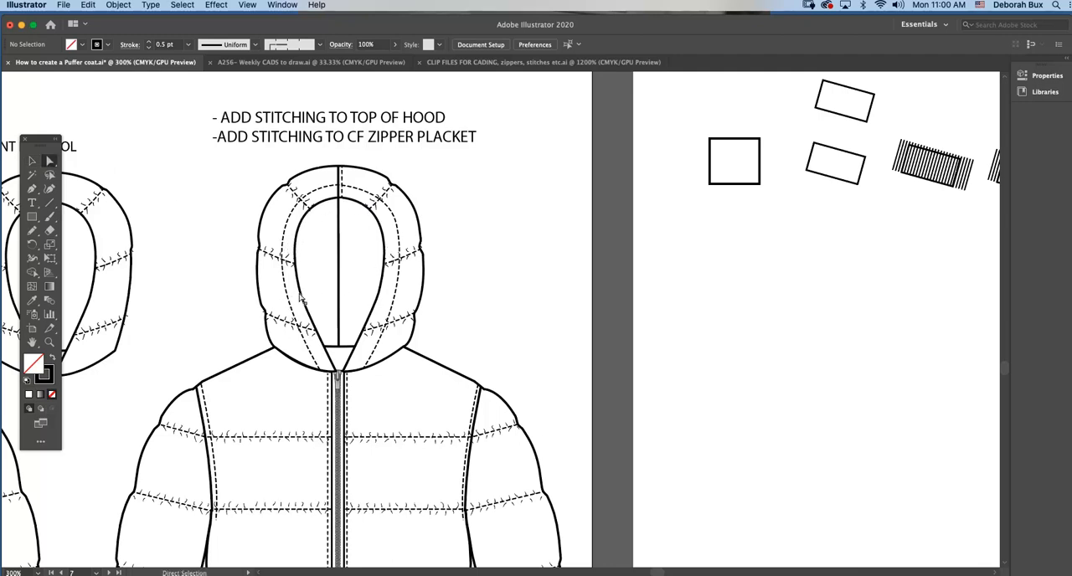
pyautogui.click(317, 365)
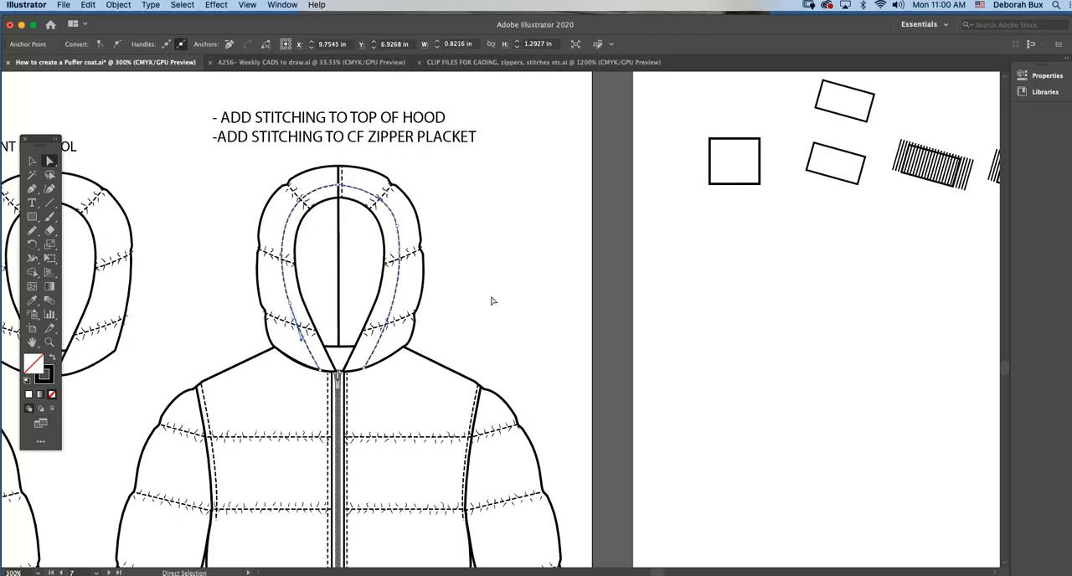
pyautogui.click(454, 313)
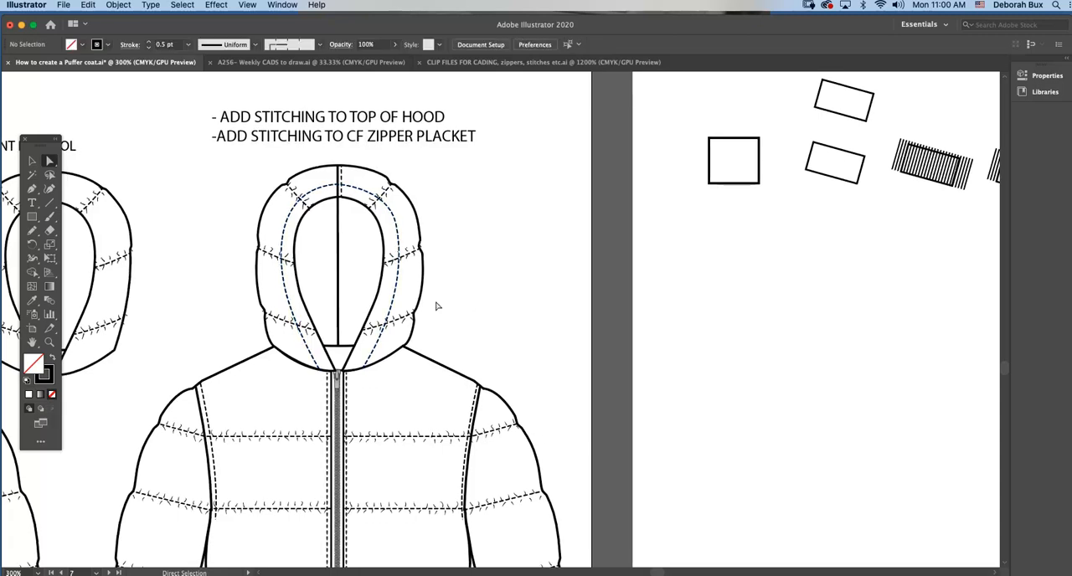
# Examine the stroke weight and dash settings of the short stitching line beside the hood's top centre seam, and close the settings.
pyautogui.hscroll(-2, 440, 306)
pyautogui.press('v')
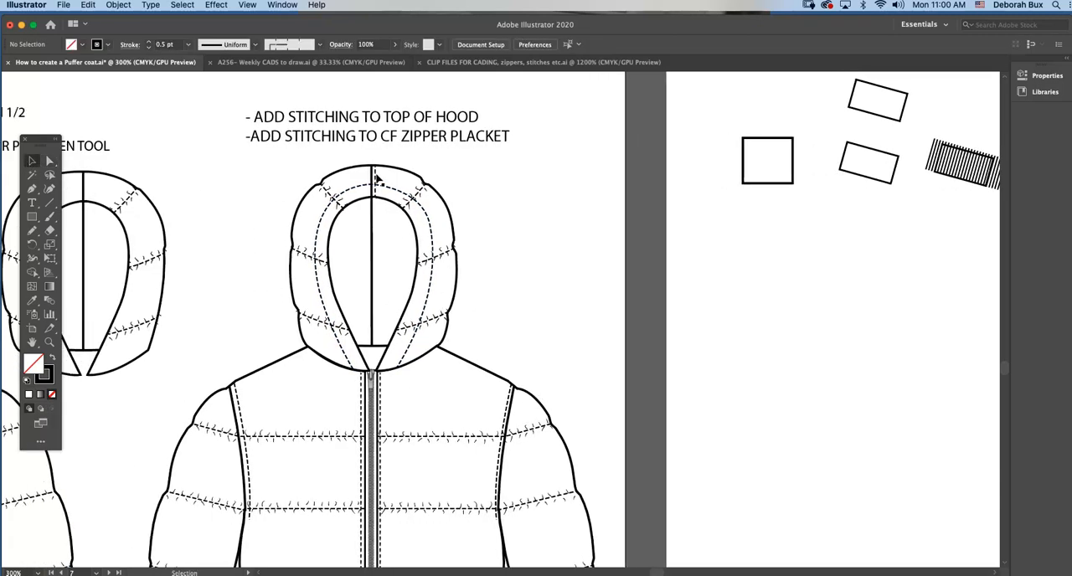
pyautogui.click(376, 175)
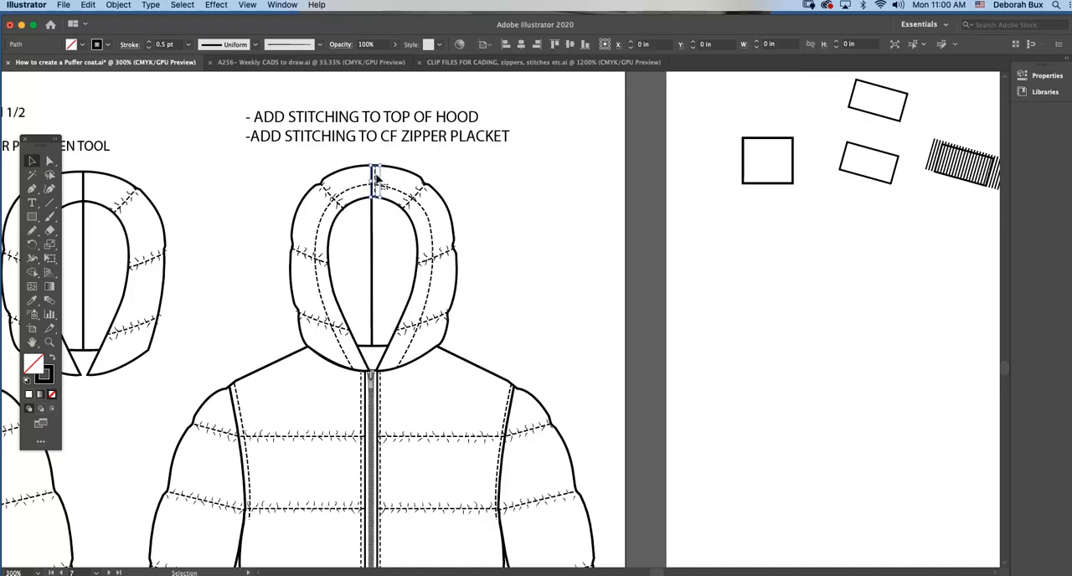
pyautogui.click(279, 5)
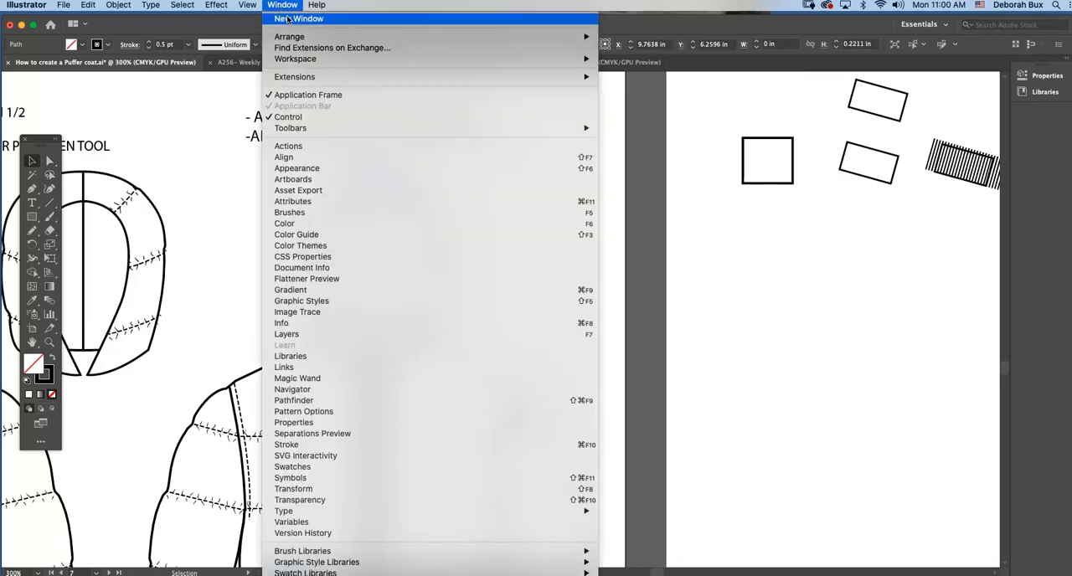
pyautogui.click(378, 443)
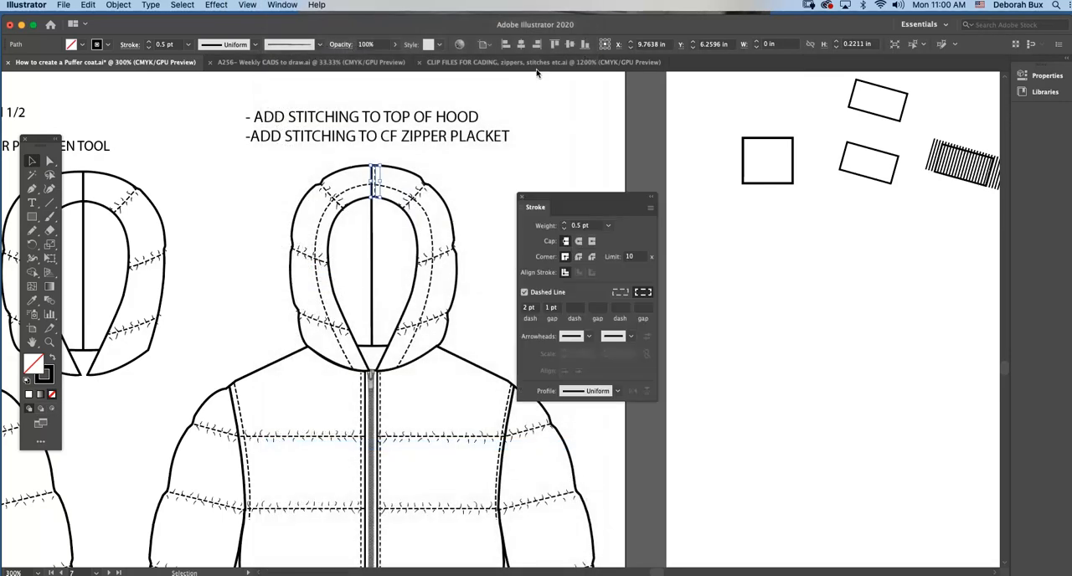
pyautogui.moveTo(593, 201); pyautogui.dragTo(616, 166)
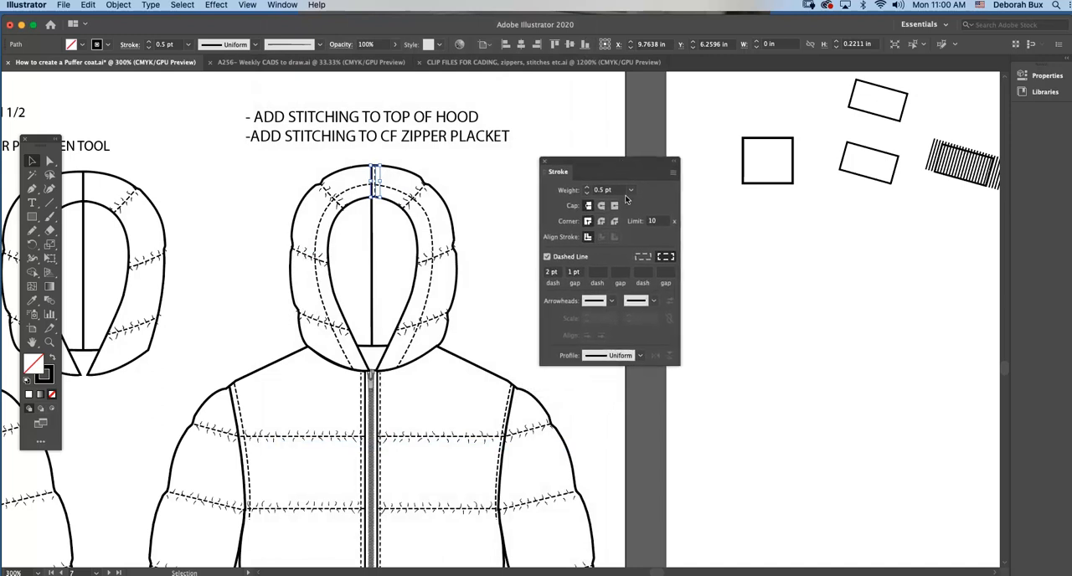
pyautogui.click(493, 267)
pyautogui.scroll(-3, 486, 277)
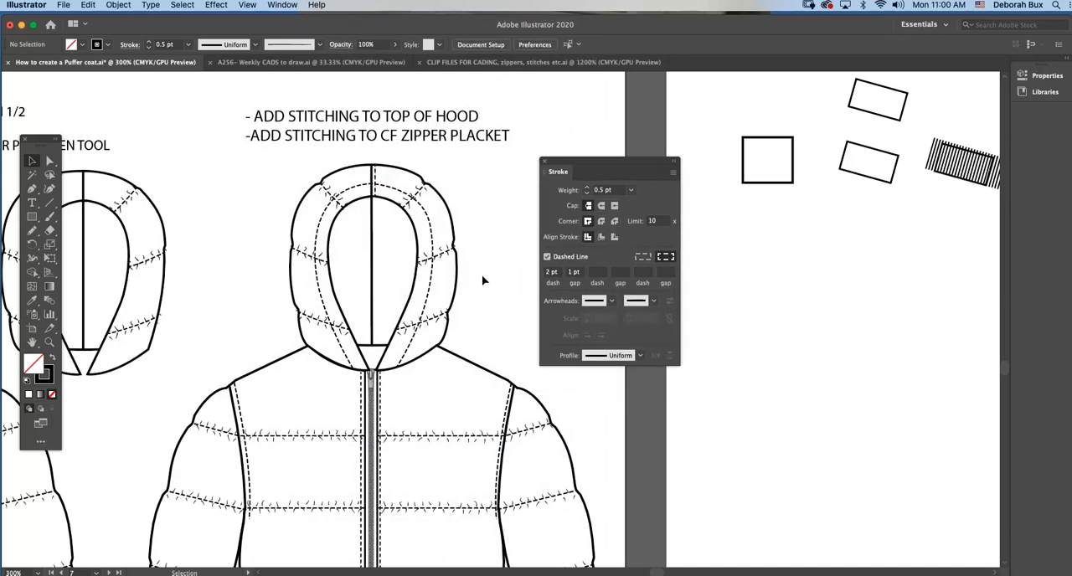
pyautogui.press('super+equal')
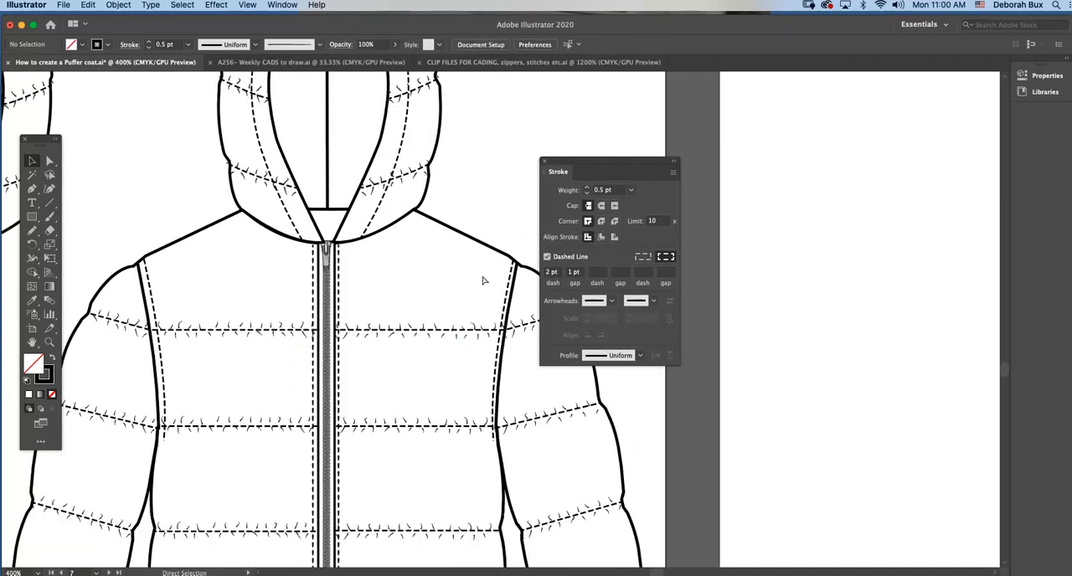
pyautogui.press('super+minus')
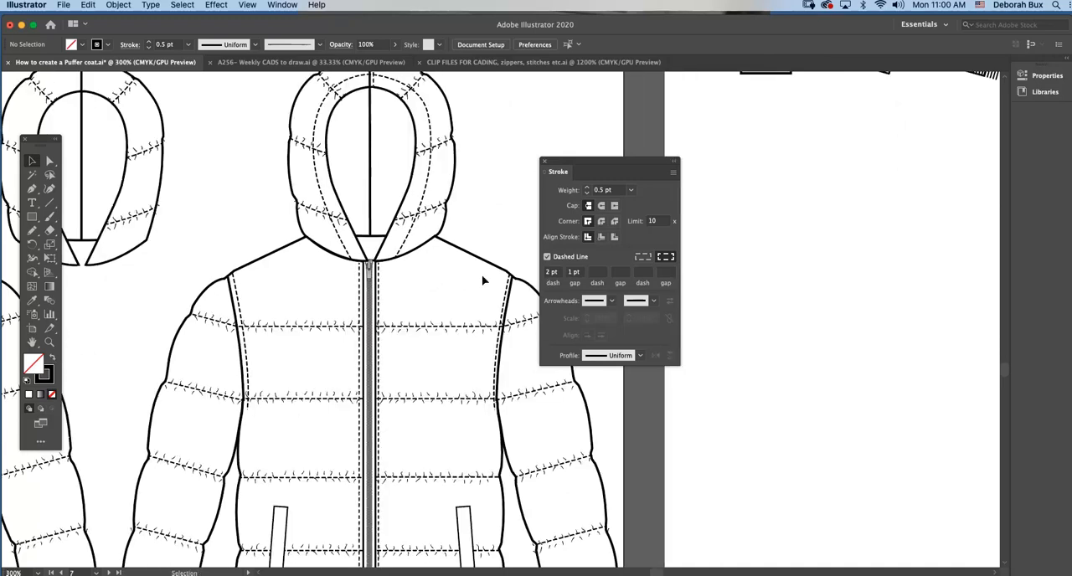
pyautogui.click(545, 161)
# Nudge the left stitching line of the centre-front zipper placket closer to the zipper and select the grouped armhole stitching.
pyautogui.scroll(-4, 541, 268)
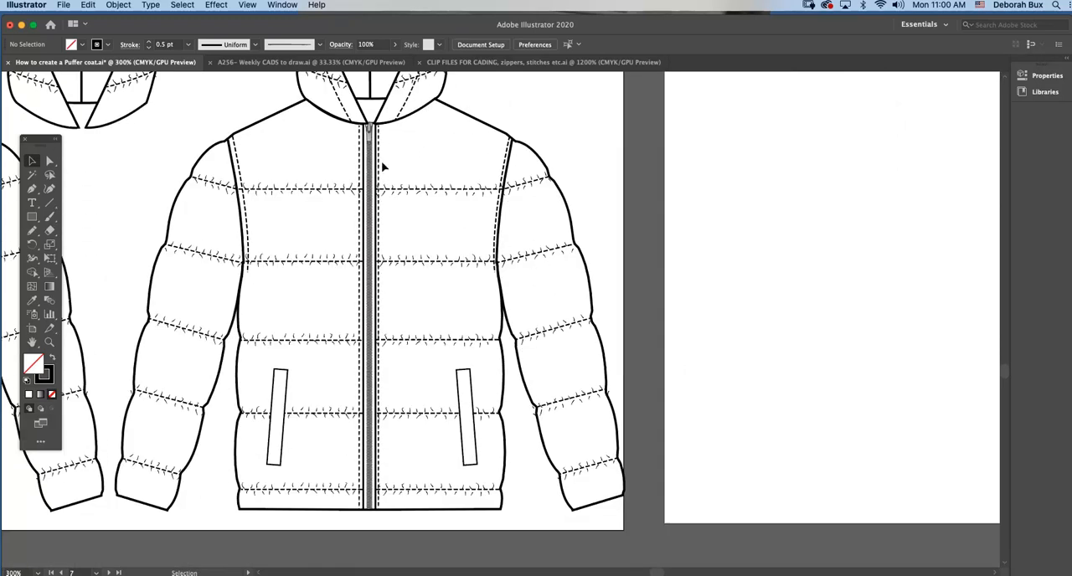
pyautogui.click(380, 161)
pyautogui.click(362, 151)
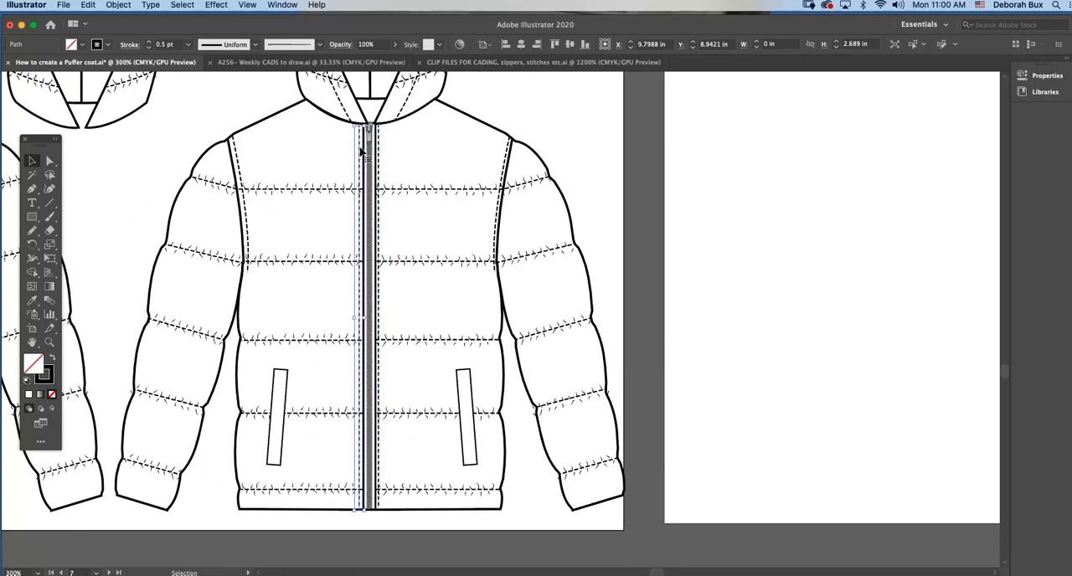
pyautogui.click(500, 95)
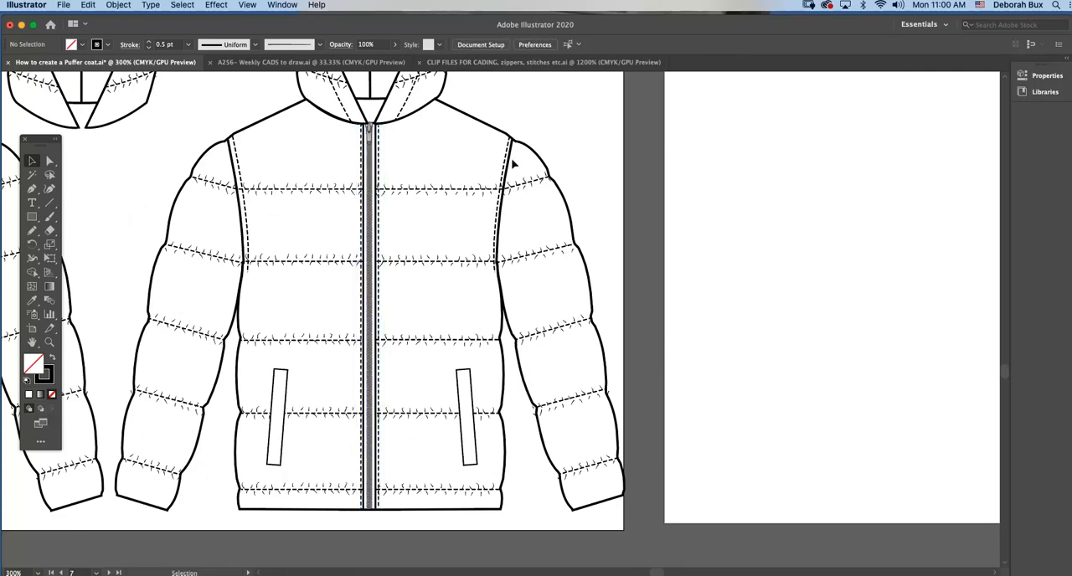
pyautogui.click(506, 159)
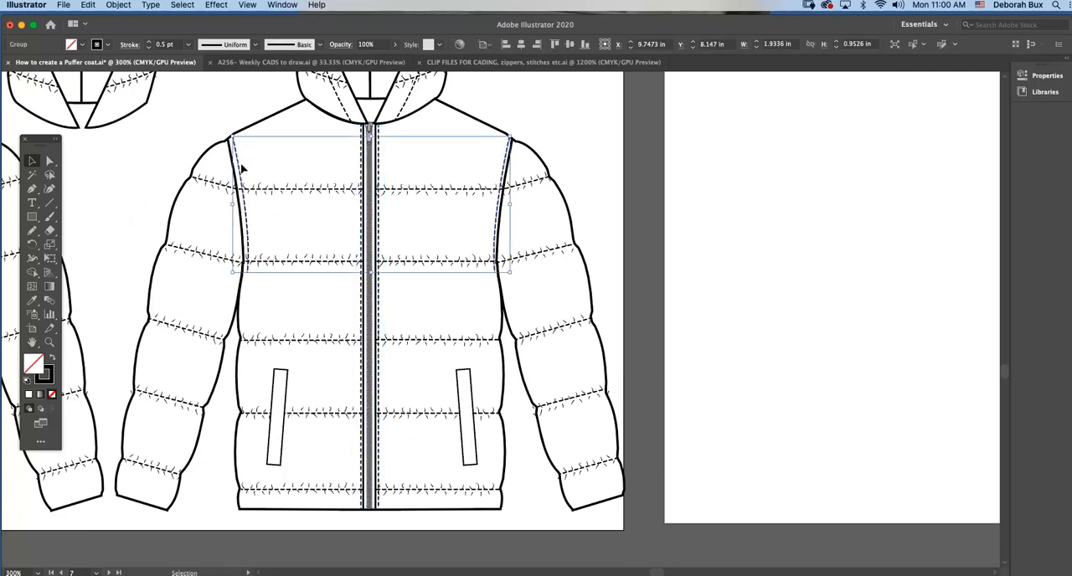
# Draw a straight 0.5 pt dashed stitching line with the Pen tool across the jacket's hem, just above the bottom edge.
pyautogui.click(237, 123)
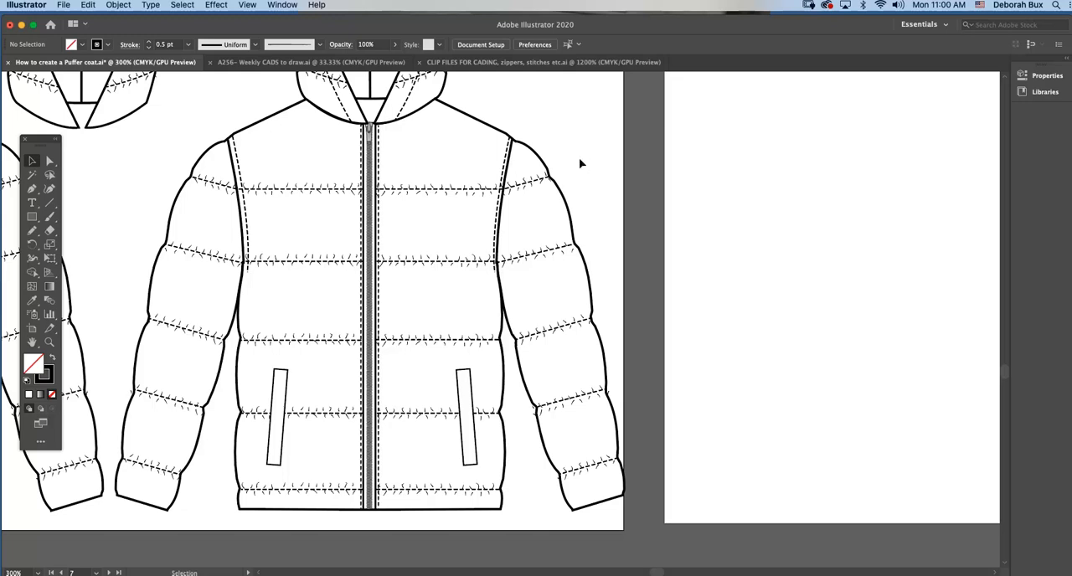
pyautogui.click(32, 190)
pyautogui.click(238, 505)
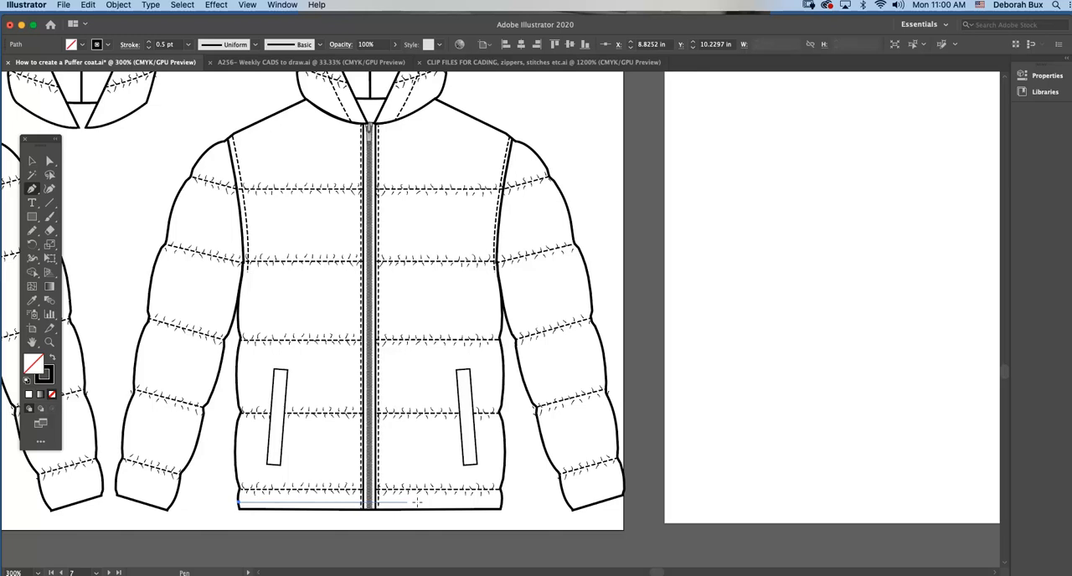
pyautogui.click(503, 503)
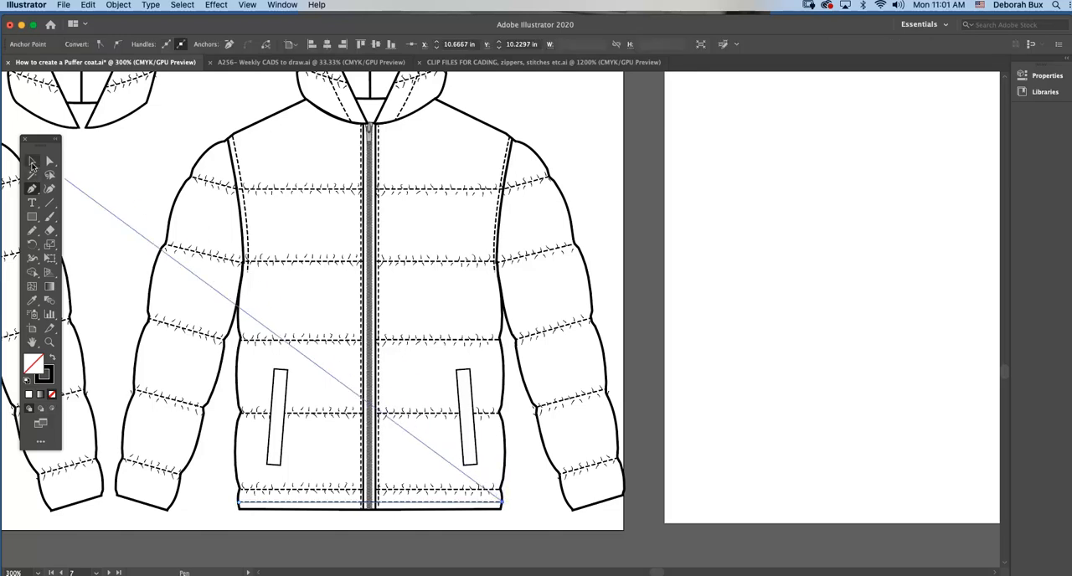
pyautogui.click(31, 161)
pyautogui.click(125, 169)
# Bring the centre-front zipper group to the front, above the new hem stitching, and deselect it.
pyautogui.click(369, 494)
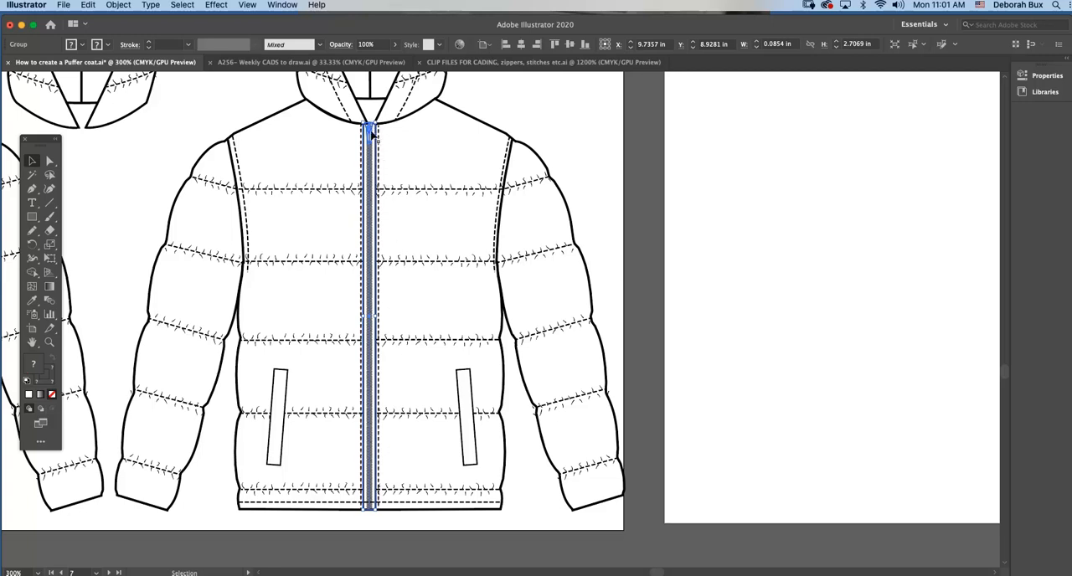
pyautogui.click(118, 5)
pyautogui.moveTo(128, 30)
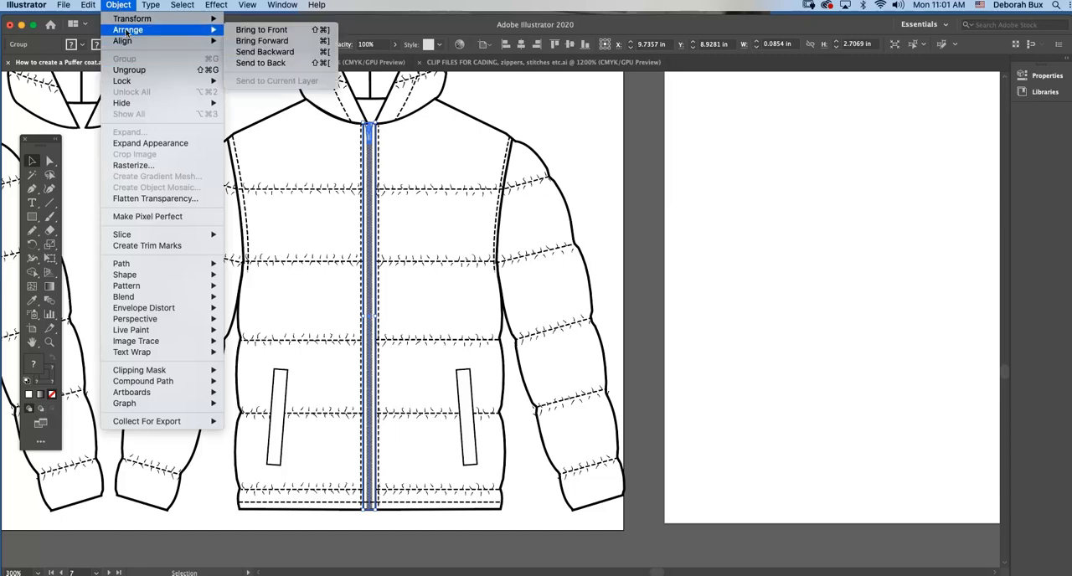
pyautogui.click(254, 31)
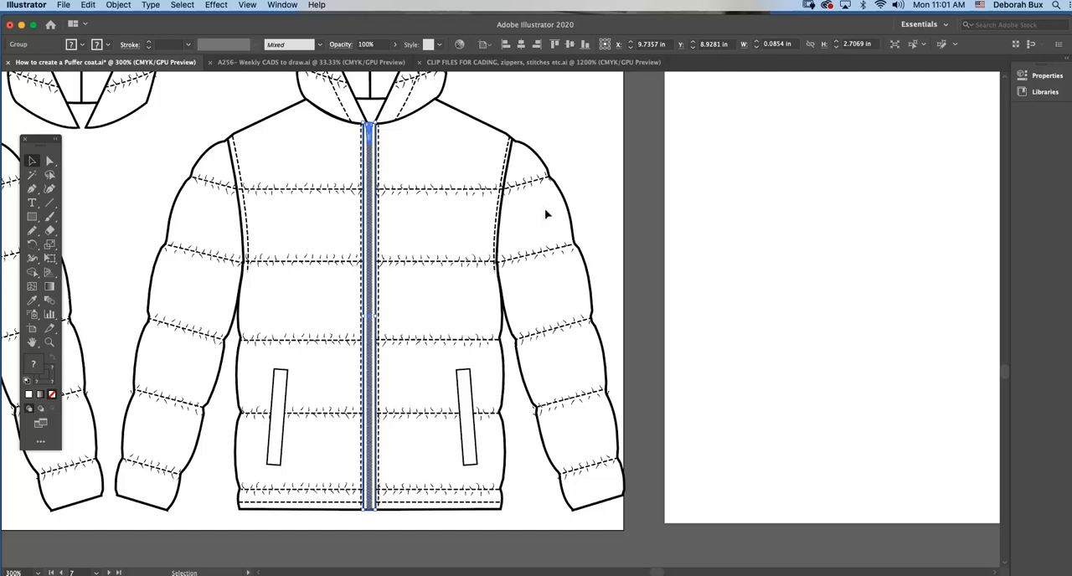
pyautogui.click(576, 180)
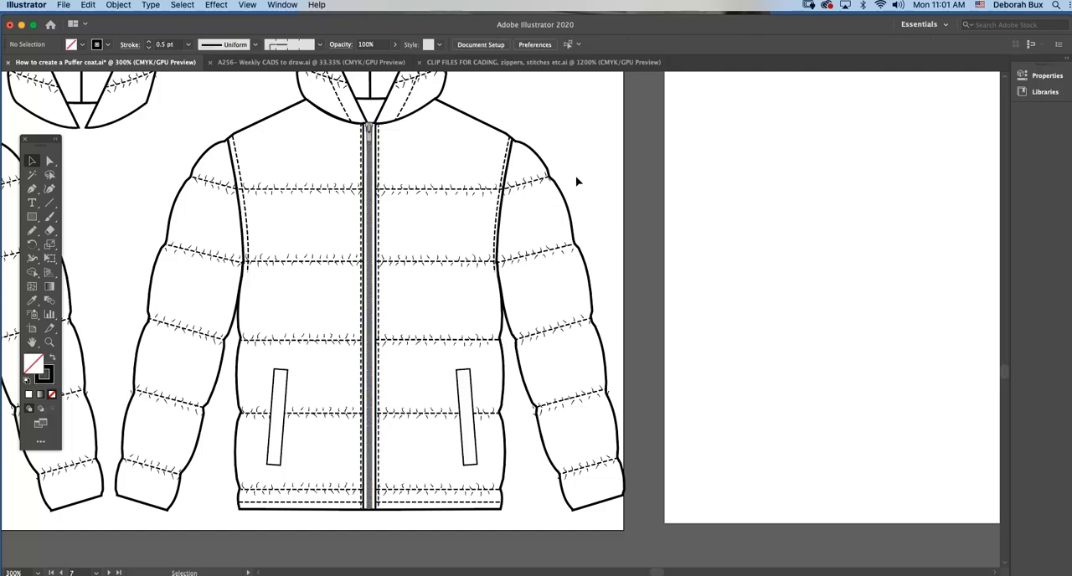
# Examine the hem band and its stitching on the finished jacket, leaving nothing selected.
pyautogui.press('super+minus')
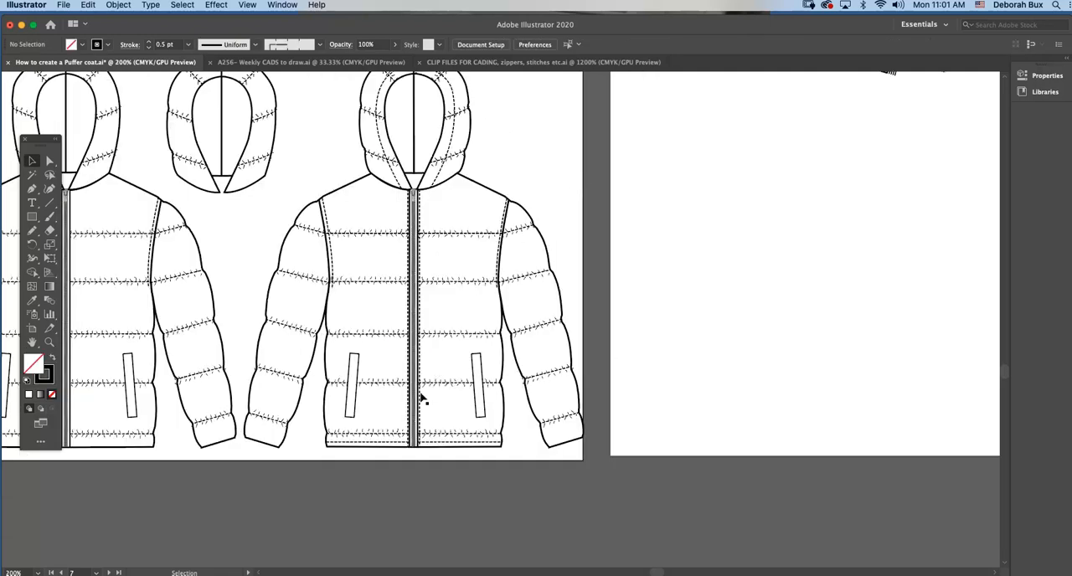
pyautogui.click(397, 445)
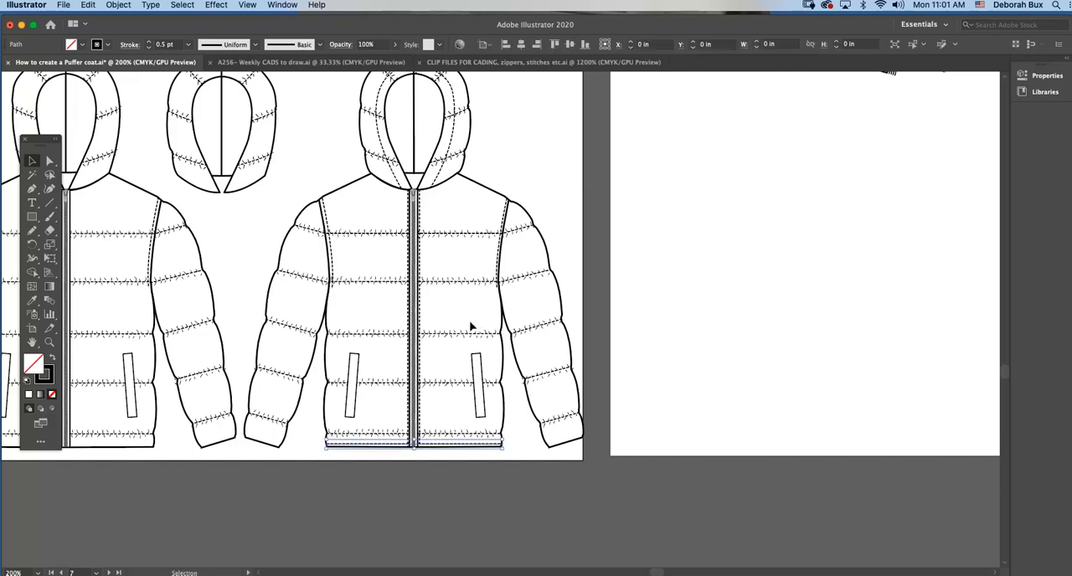
pyautogui.click(554, 177)
pyautogui.press('a')
pyautogui.press('super+minus')
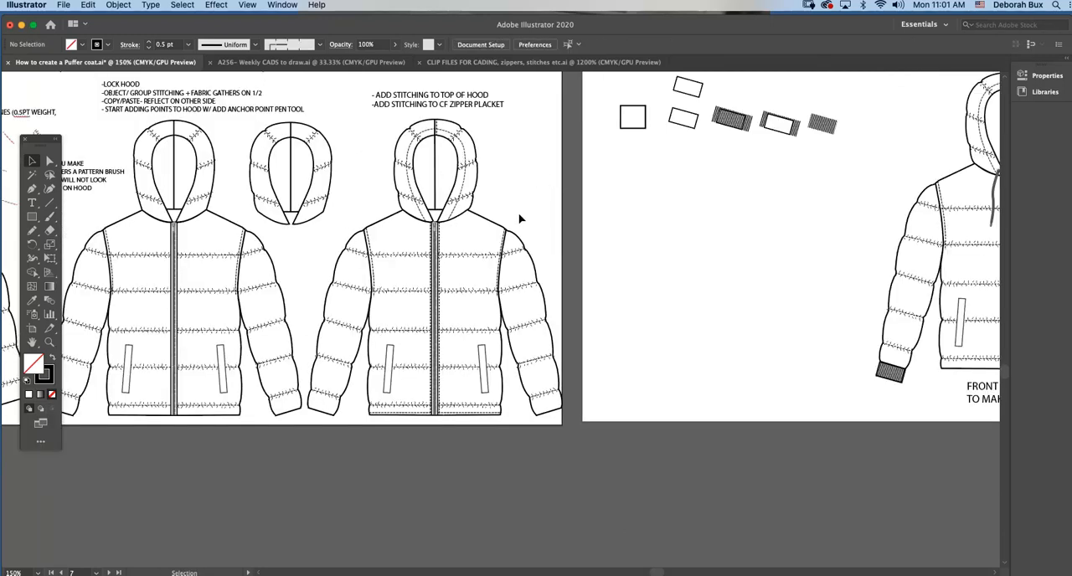